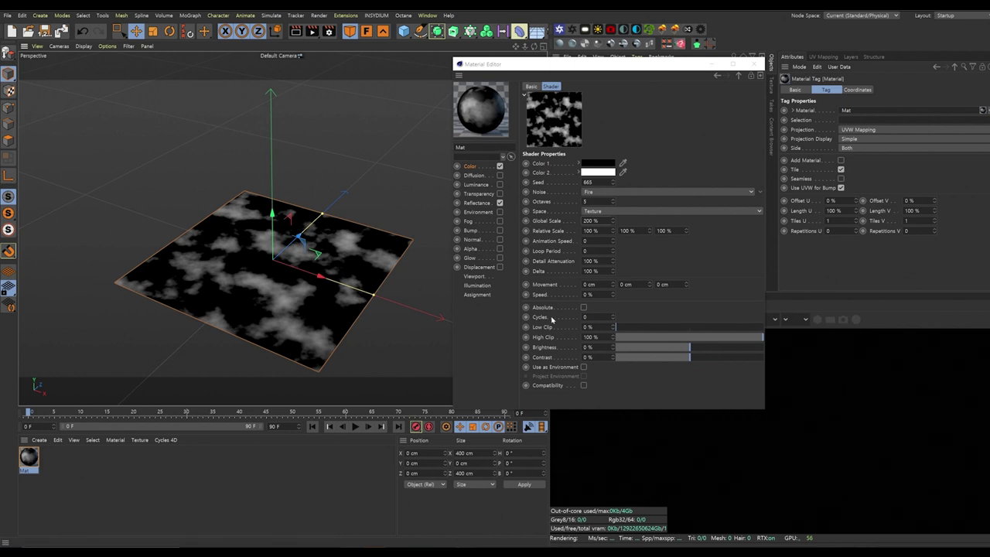
Set the High Clip of the material's color noise shader to 70%
mouse_move(723, 339)
left_mouse_down()
mouse_move(736, 338)
mouse_move(713, 339)
left_mouse_up()
left_click_drag(600, 337, 527, 346)
type("70")
key("Return")
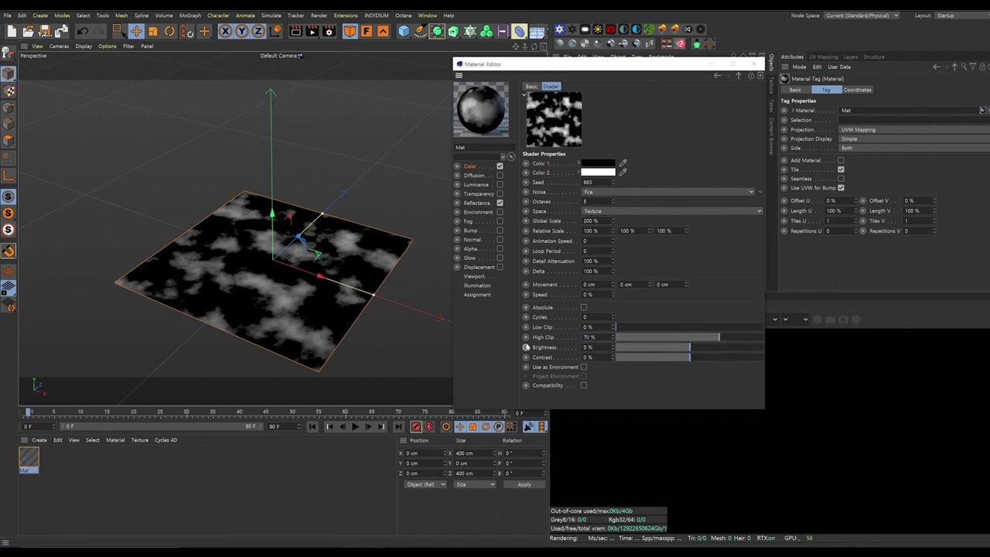
Set the noise shader's Animation Speed to 1, play the timeline briefly and return to the first frame
left_click_drag(577, 68, 578, 96)
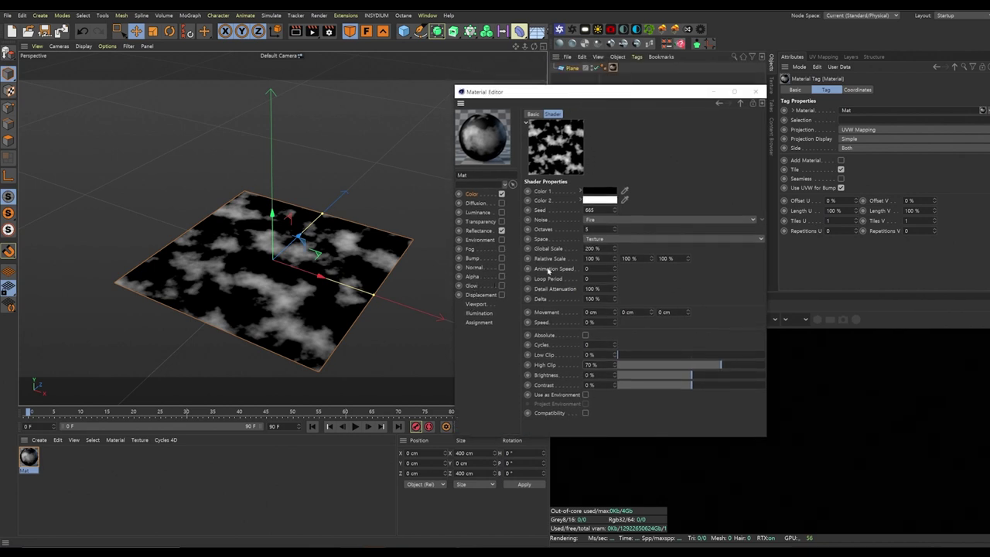
type("1")
key("Return")
key("F8")
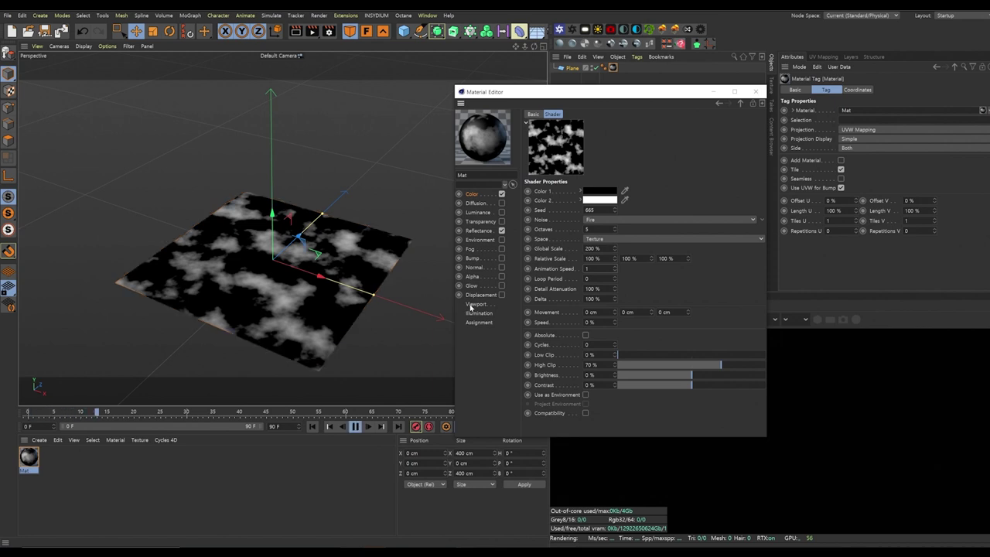
key("F8")
key("shift+f")
Enable Animate Preview in the material's viewport settings, check the noise motion in playback, rewind and close the material editor
left_click(480, 304)
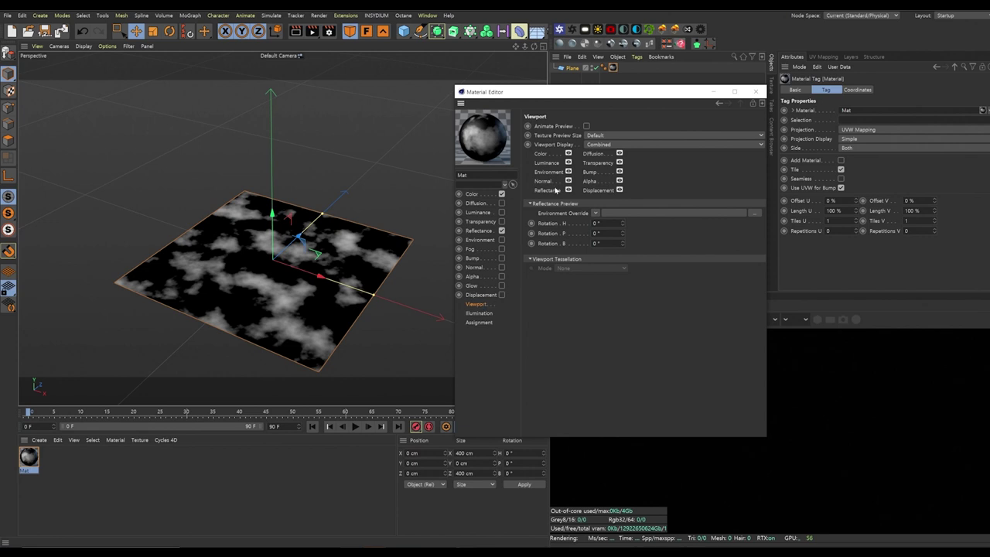
left_click(586, 126)
left_click(356, 428)
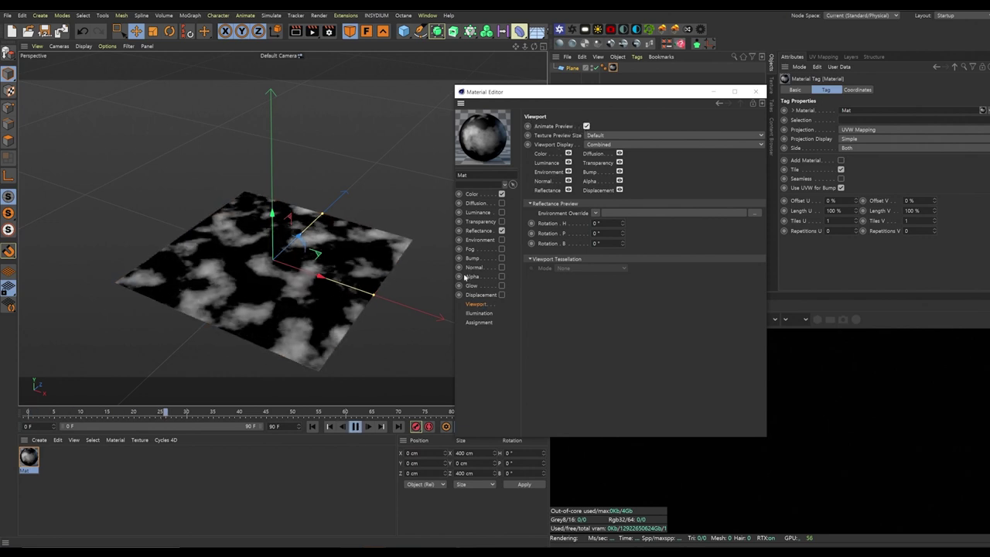
left_click(356, 428)
left_click(311, 426)
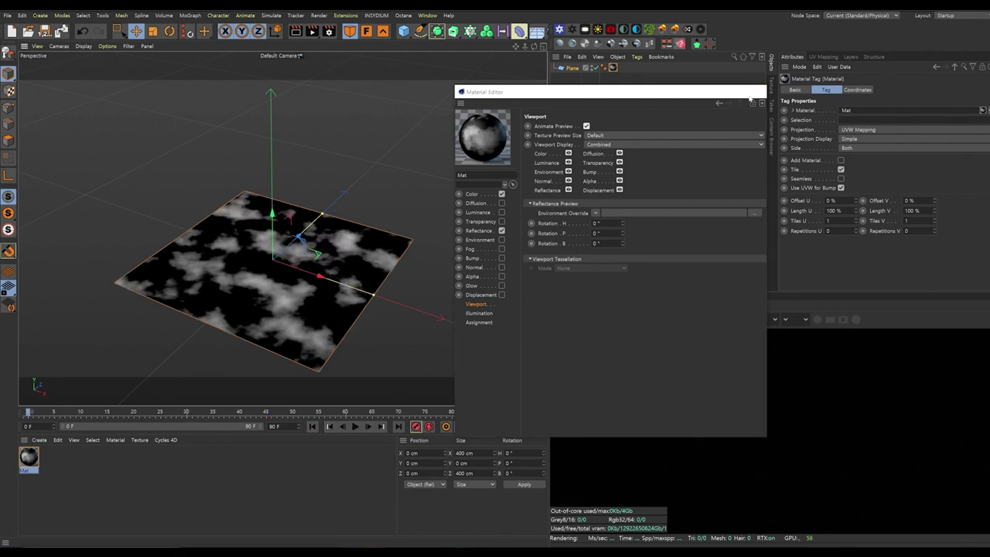
left_click(754, 92)
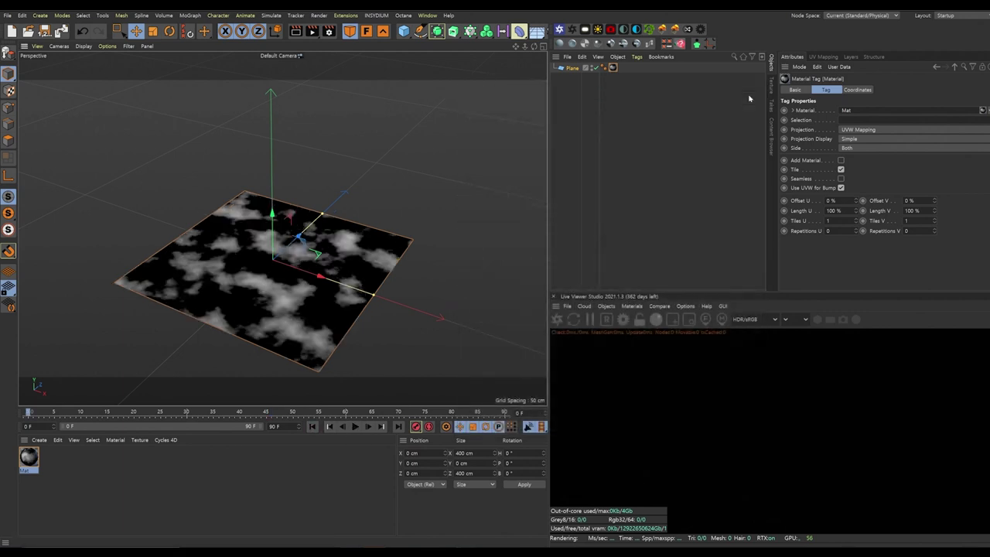
Add an X-Particles xpSystem to the scene
left_click(379, 15)
mouse_move(410, 42)
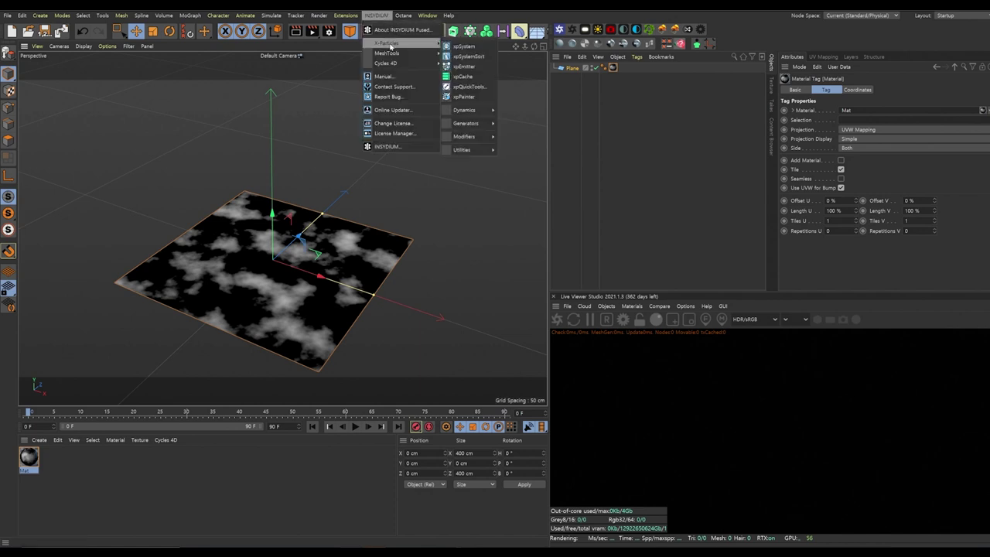
left_click(467, 47)
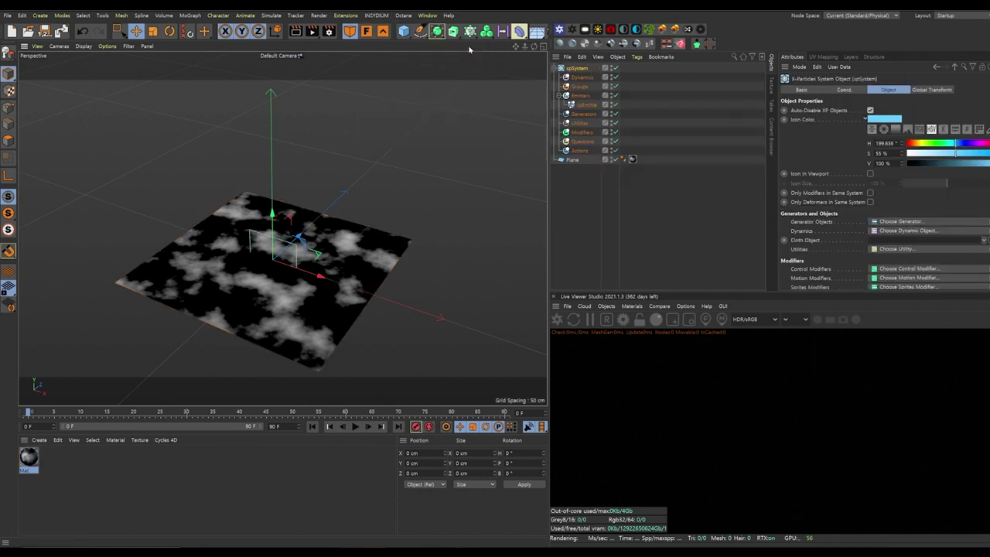
Set the xpEmitter's Emitter Shape to Object and assign the Plane as its source object
left_click(585, 107)
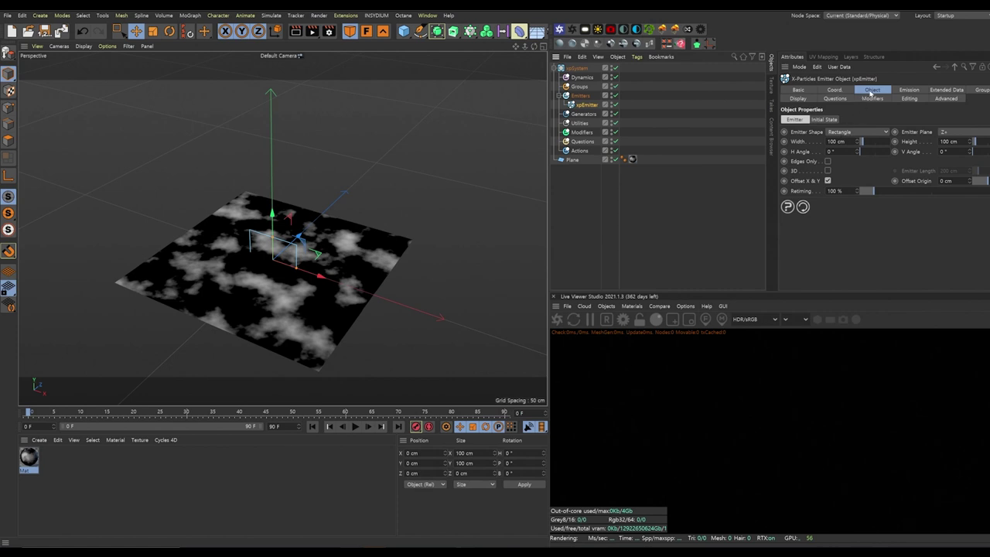
left_click(855, 133)
left_click(847, 209)
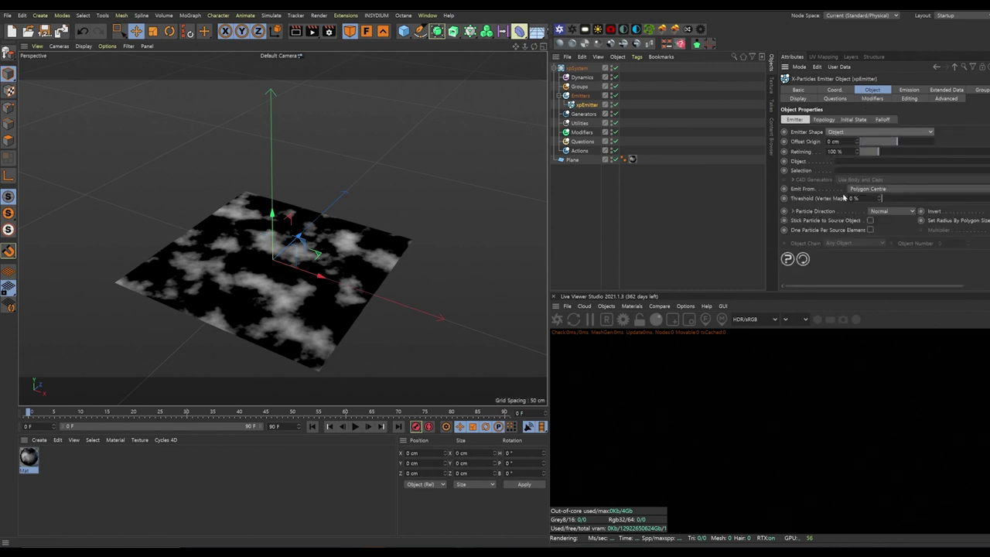
left_click_drag(824, 179, 847, 161)
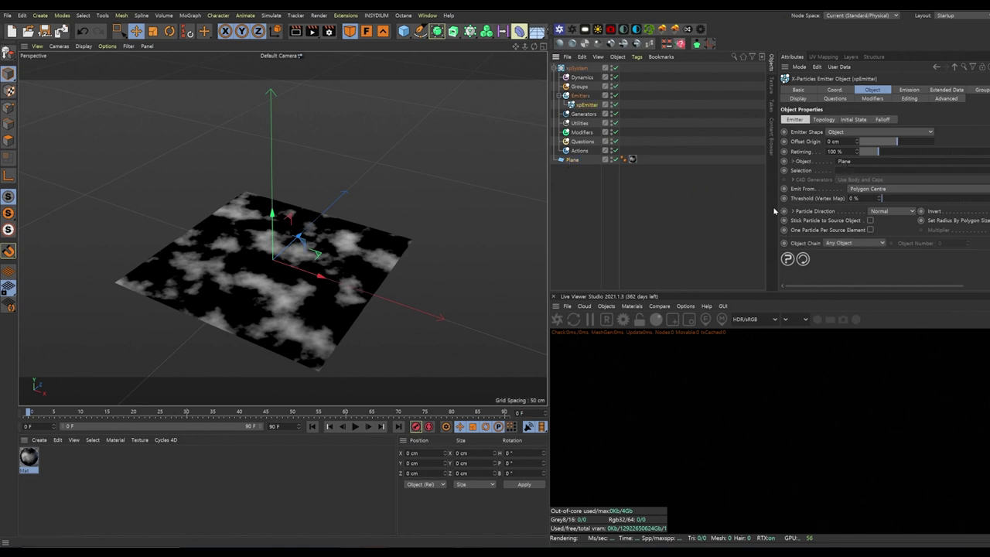
Display the plane's polygon lines in the viewport and play the simulation to examine where particles are emitted, then rewind
key("F8")
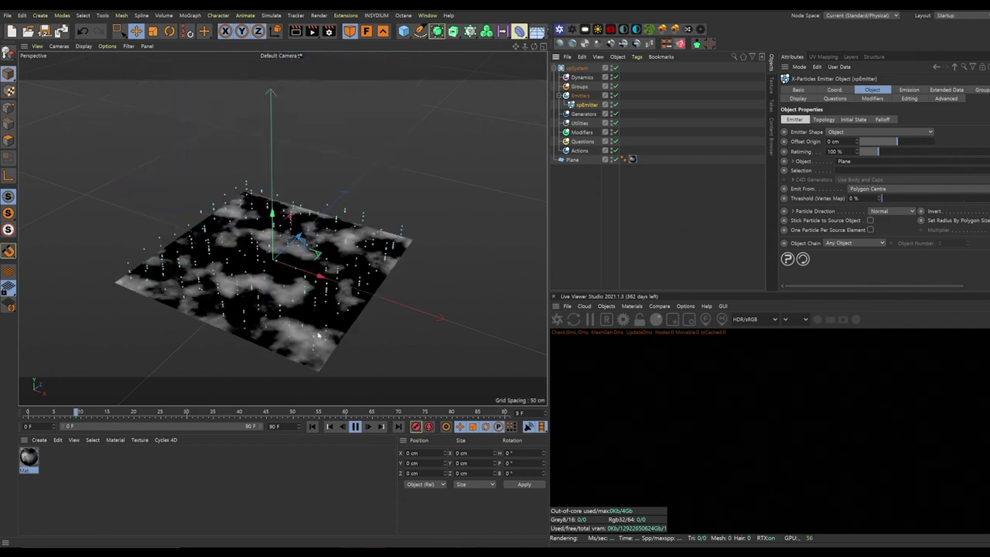
key("F8")
key("n")
key("b")
left_click_drag(328, 321, 301, 354, "alt")
key("F8")
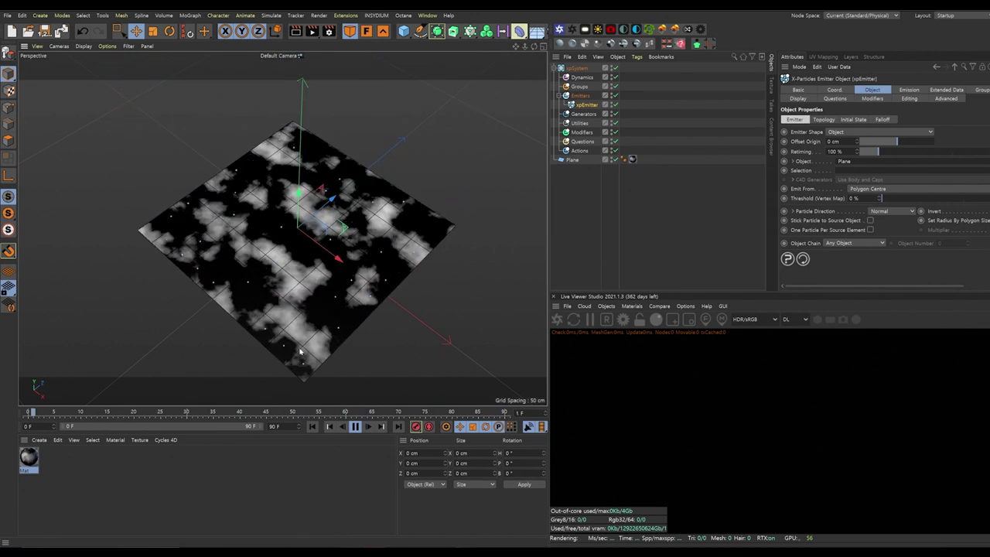
key("F8")
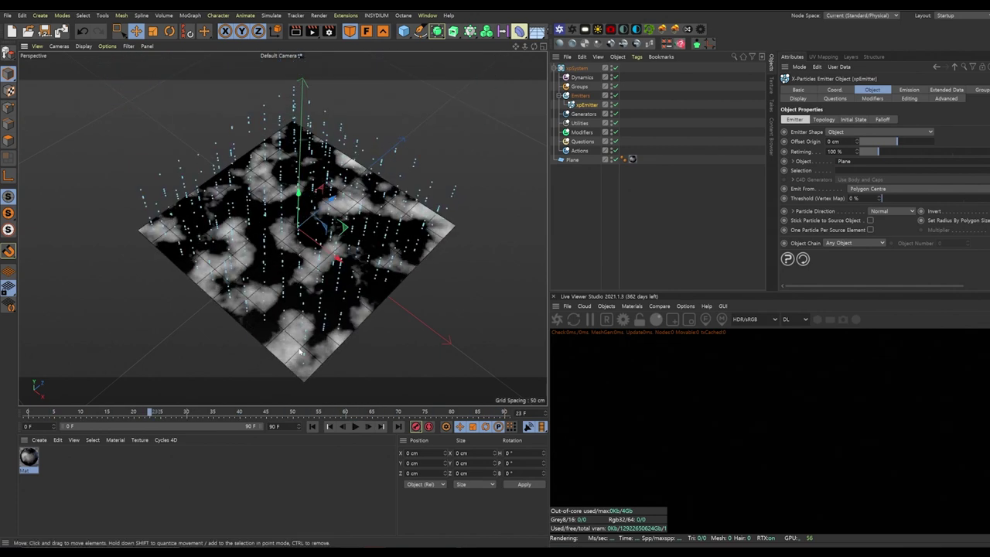
left_click(311, 426)
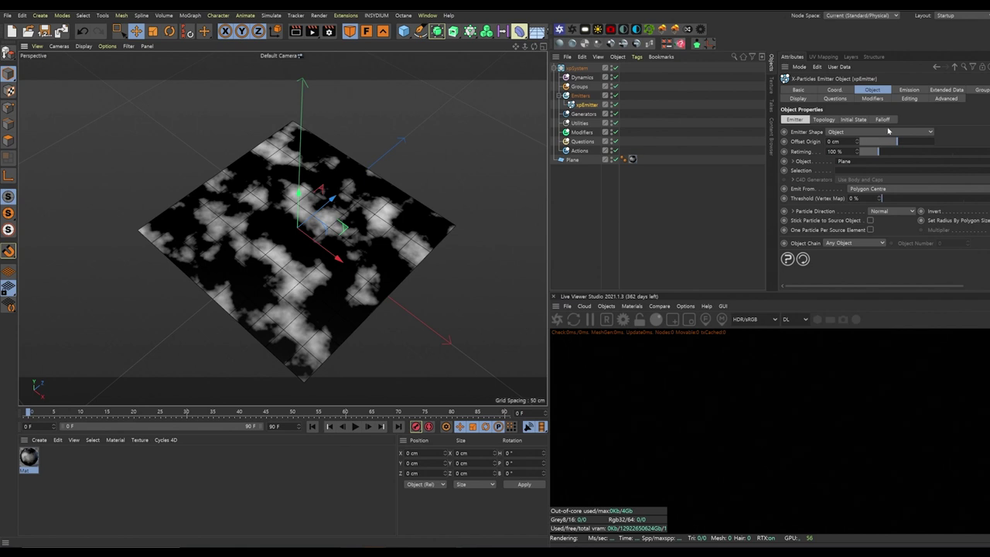
Set the emitter to emit from Polygon Area, with a Birthrate of 100000 and a particle Speed of 0 cm
left_click(876, 191)
left_click(872, 222)
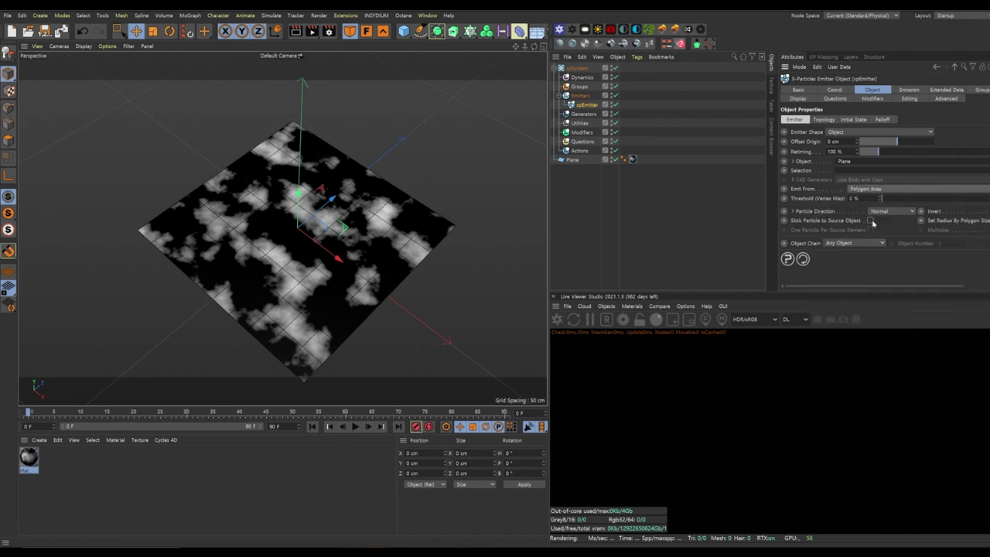
left_click(909, 90)
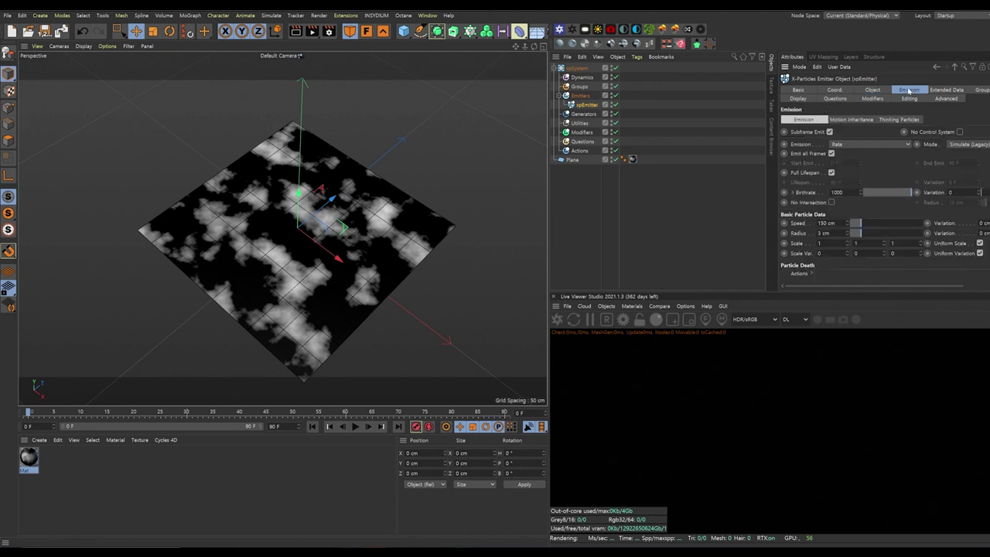
double_click(824, 222)
type("0")
key("Return")
left_click_drag(777, 227, 689, 228)
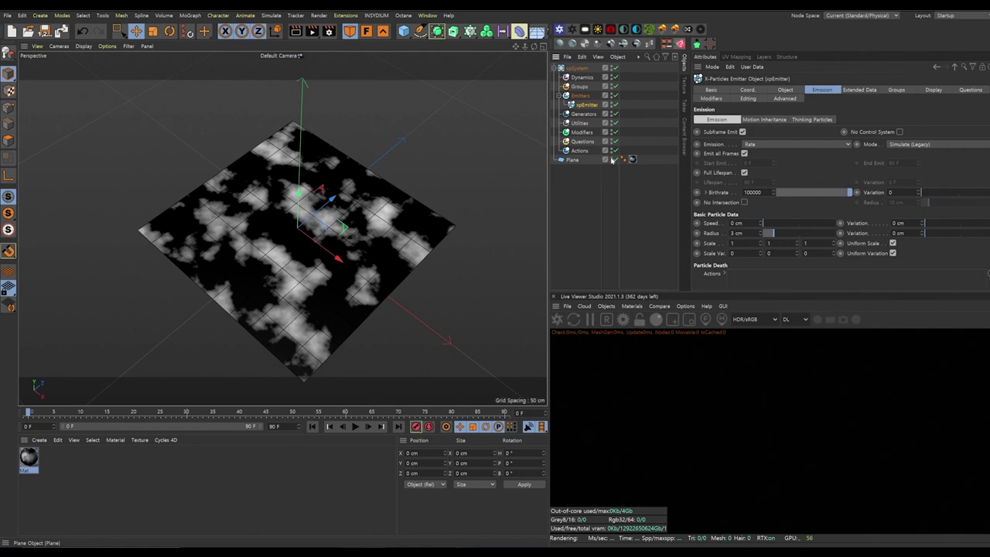
Play the simulation to check the particle coverage and hide the Plane object
key("F8")
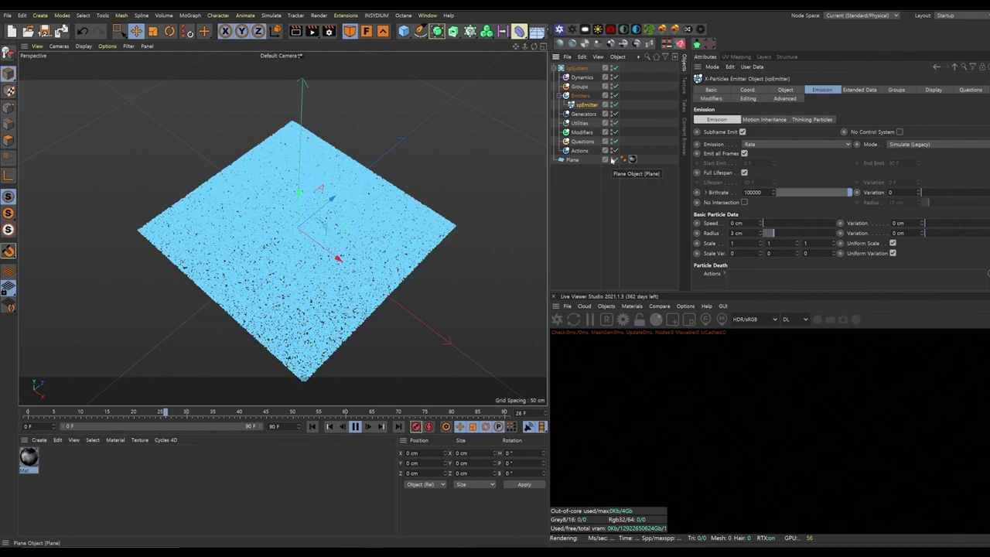
key("F8")
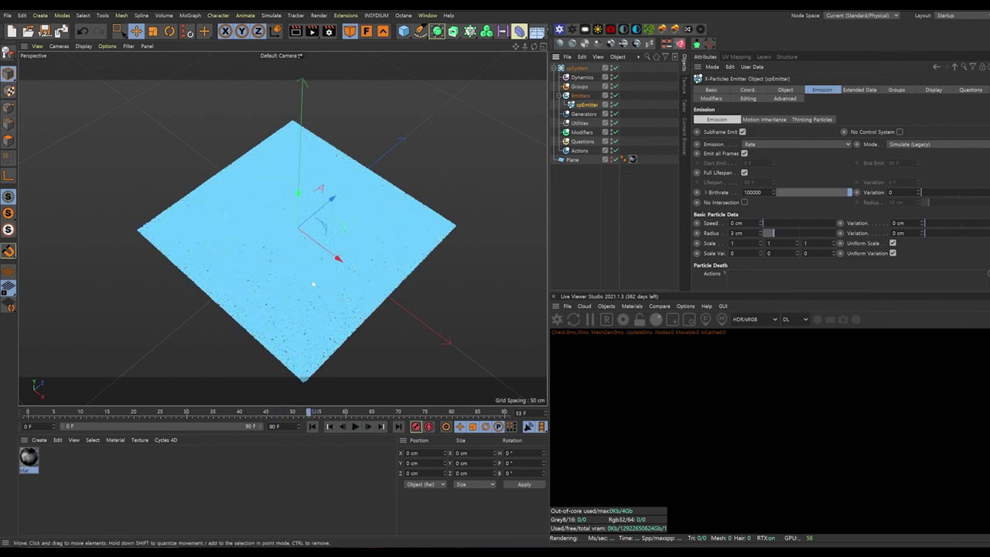
left_click_drag(317, 258, 331, 248, "alt")
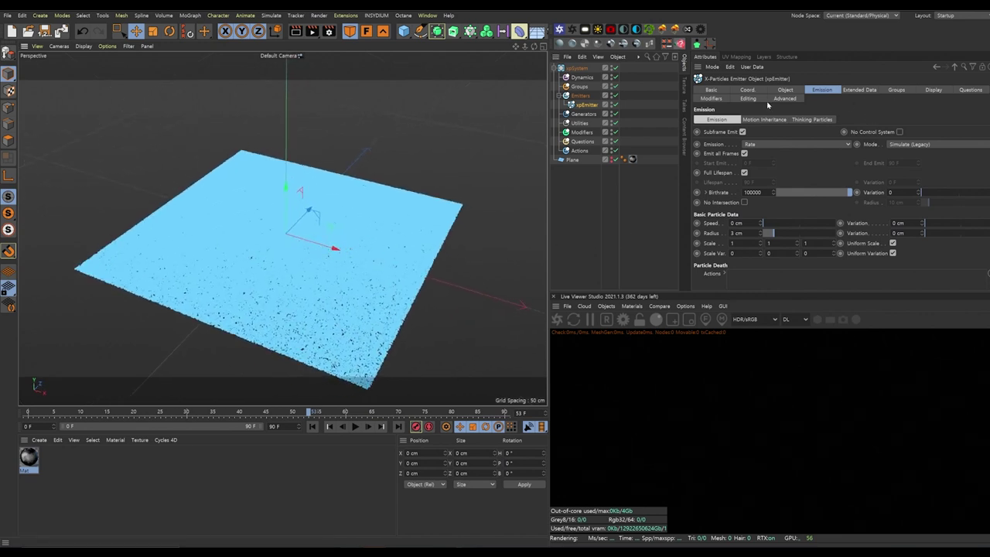
Add an xpColor control modifier to the particle system's Modifiers folder
left_click(581, 132)
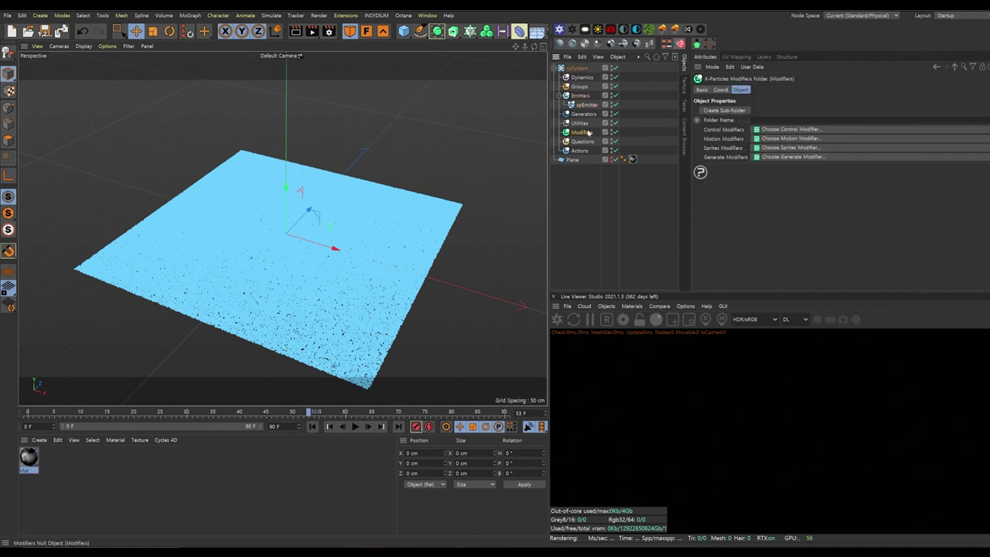
left_click(789, 130)
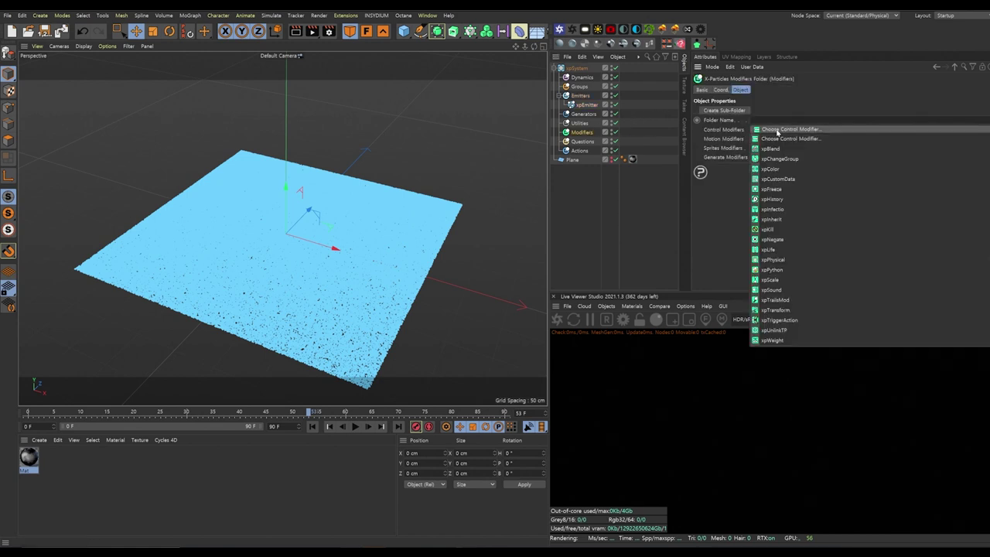
left_click(771, 169)
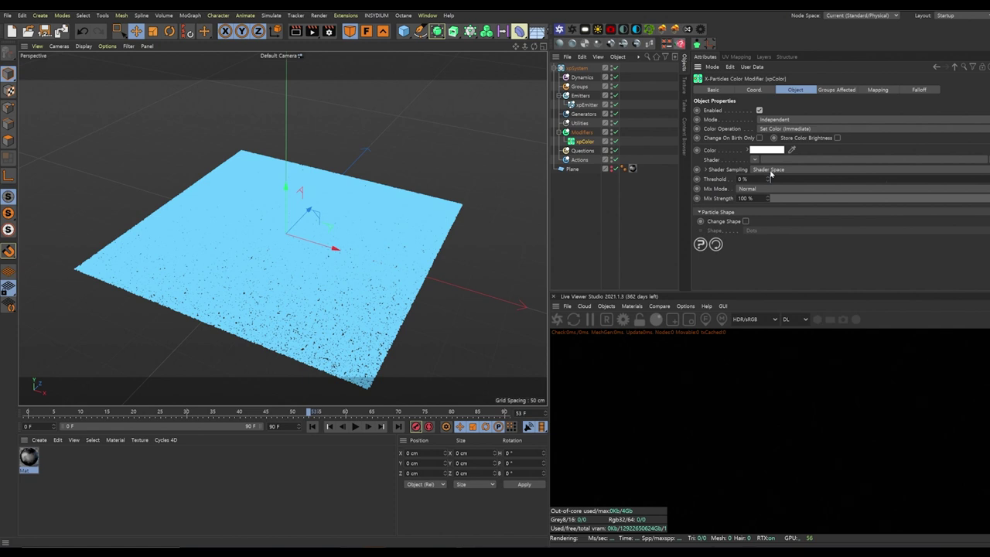
Set xpColor's Color Operation to Use Texture Tag and link the plane's material tag as its texture tag
left_click(781, 129)
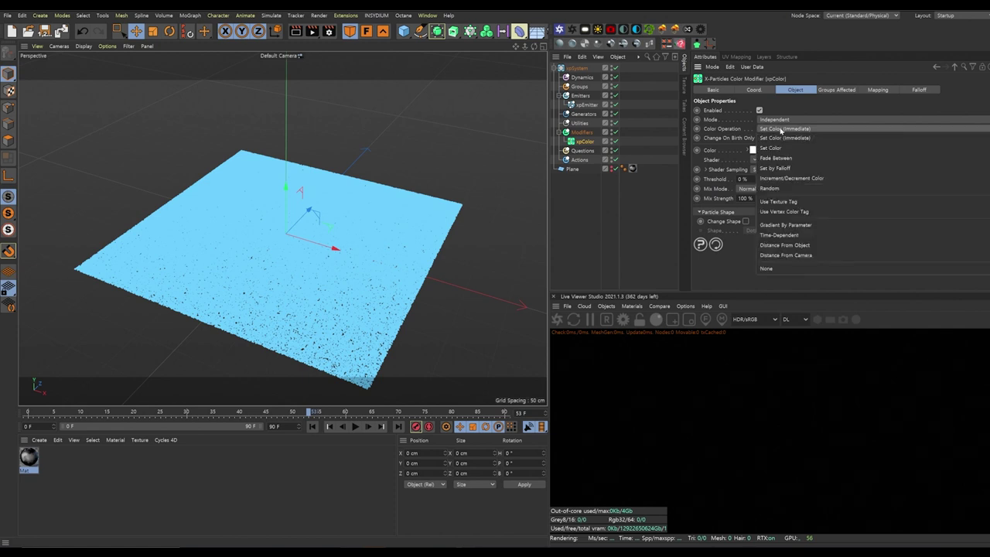
left_click(794, 206)
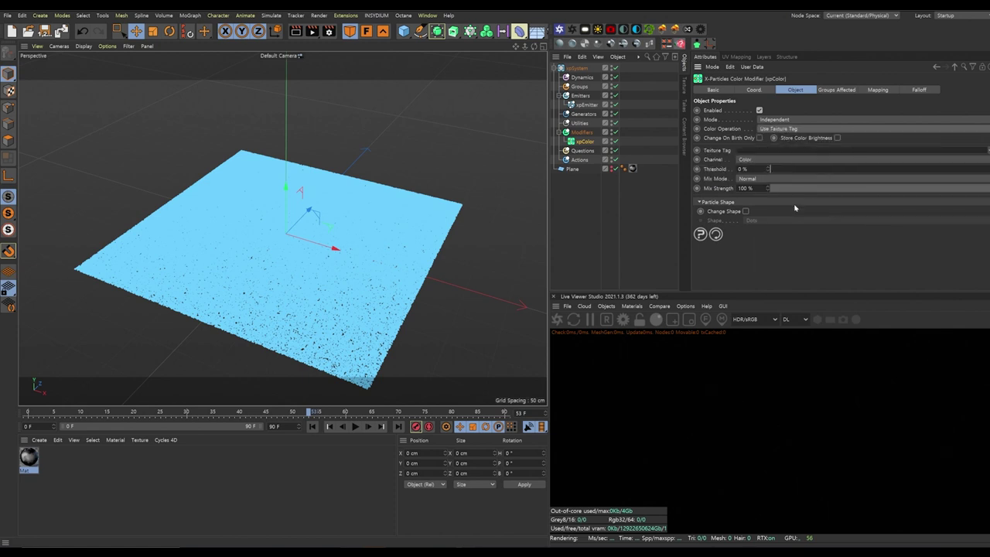
left_click_drag(632, 169, 748, 152)
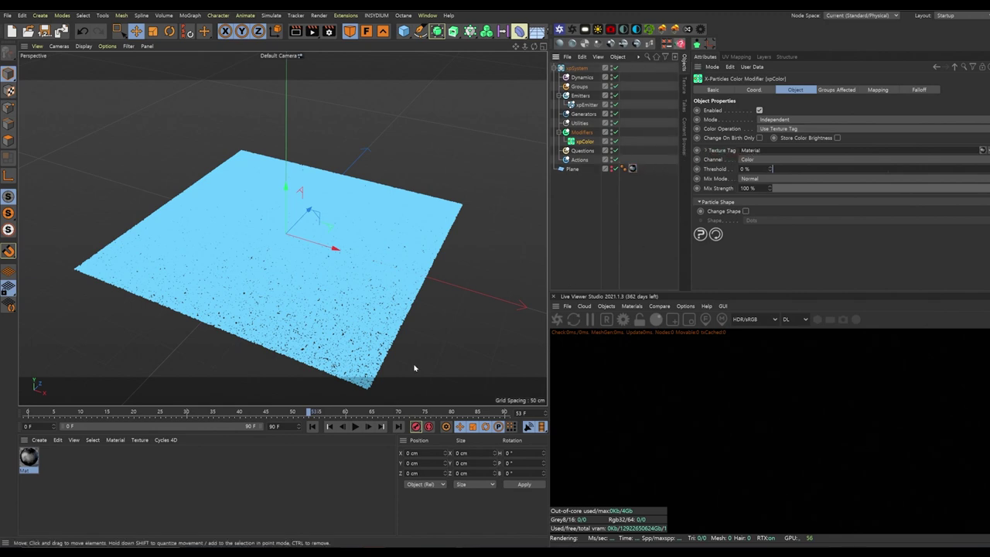
Replay the simulation from the first frame to inspect how the texture colors the particles
left_click(312, 426)
left_click(354, 426)
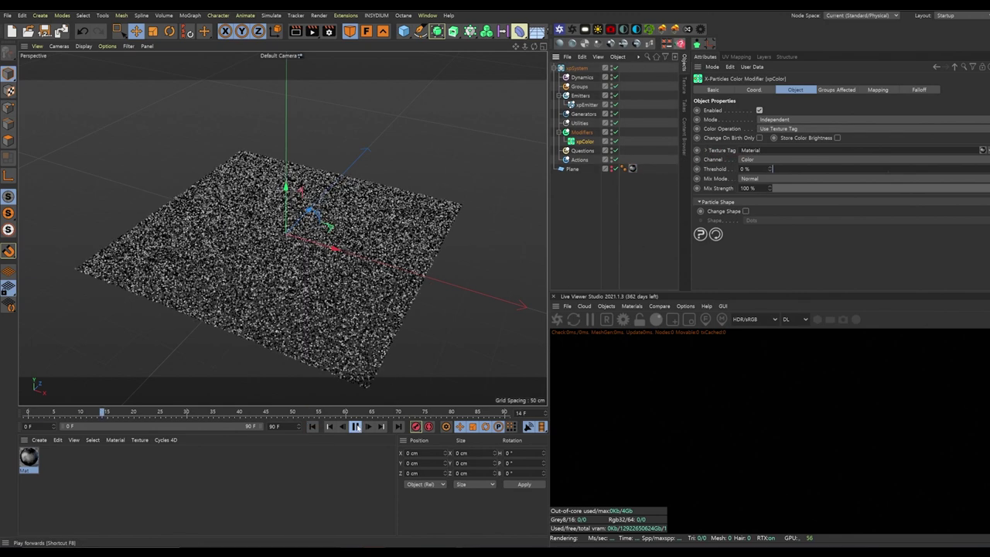
left_click(355, 426)
left_click(486, 306)
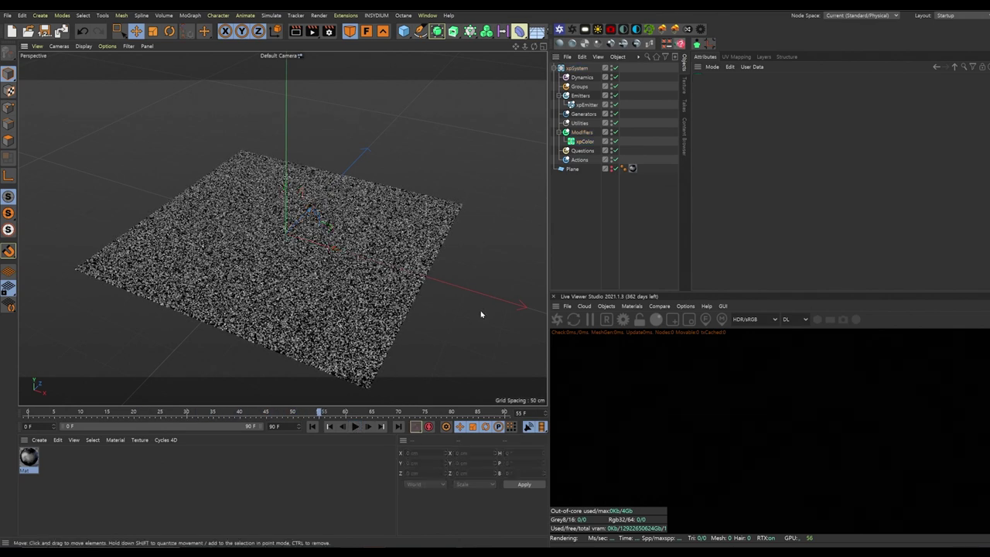
left_click(312, 426)
left_click(355, 426)
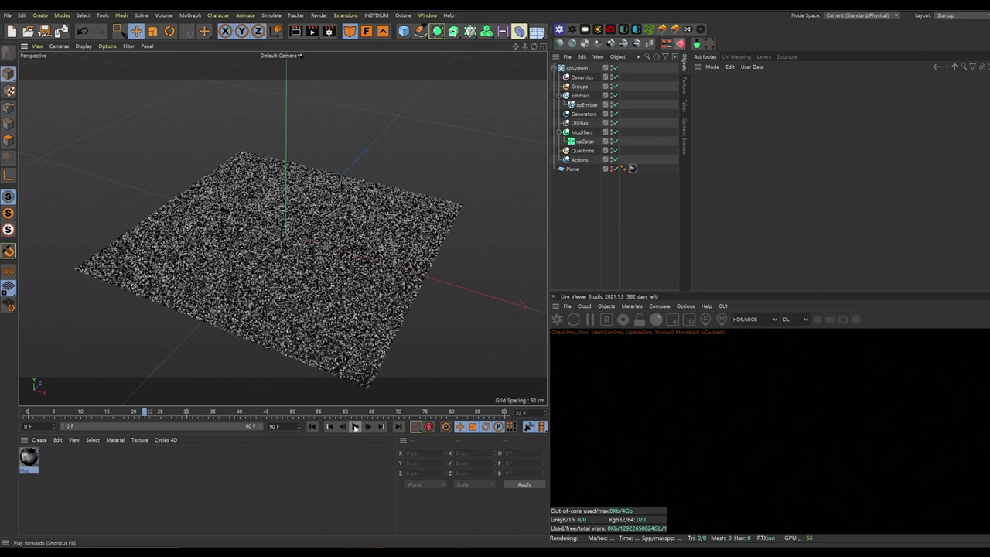
Enable UV Emission Data in the xpEmitter's Extended Data and replay the simulation from the start
left_click(589, 106)
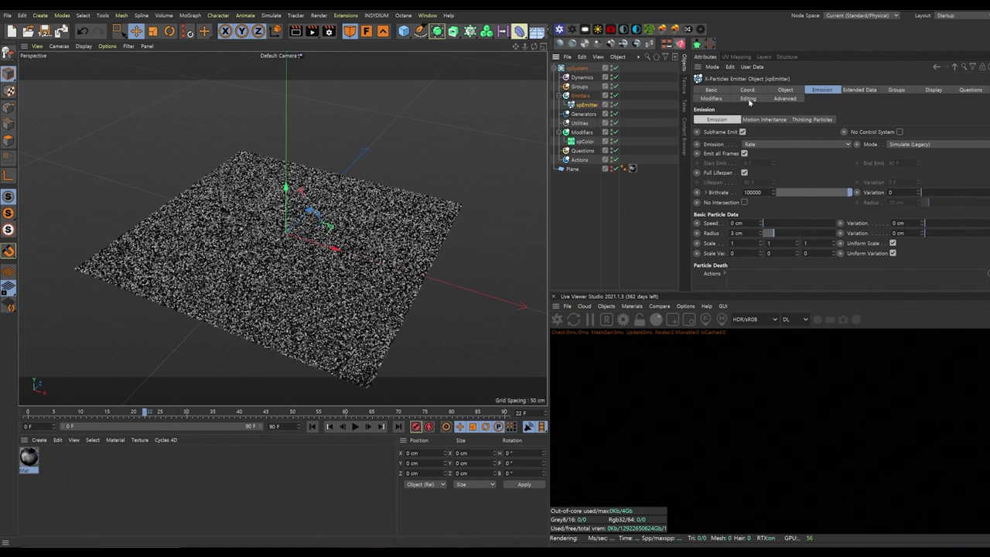
left_click(860, 90)
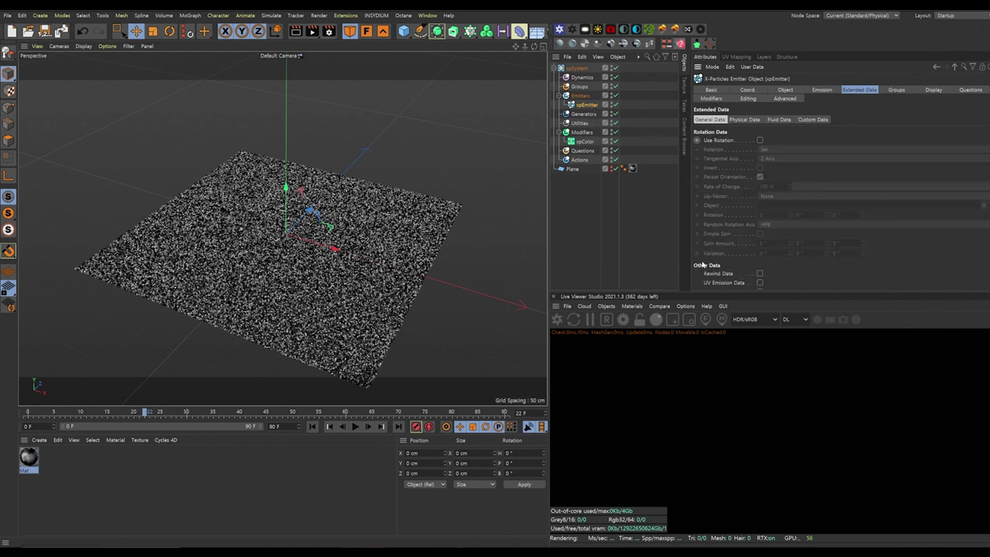
scroll(731, 282, "down", 1)
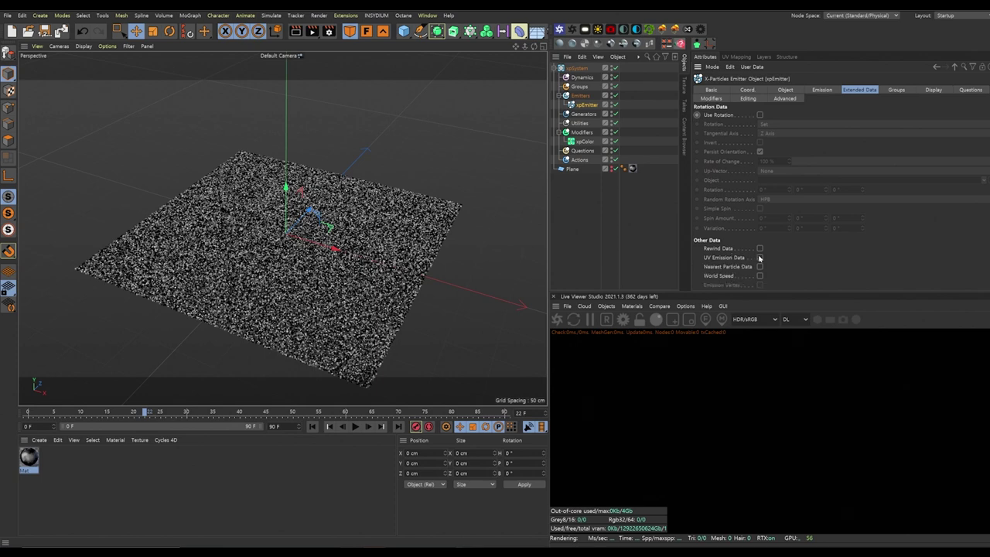
left_click(314, 429)
key("F8")
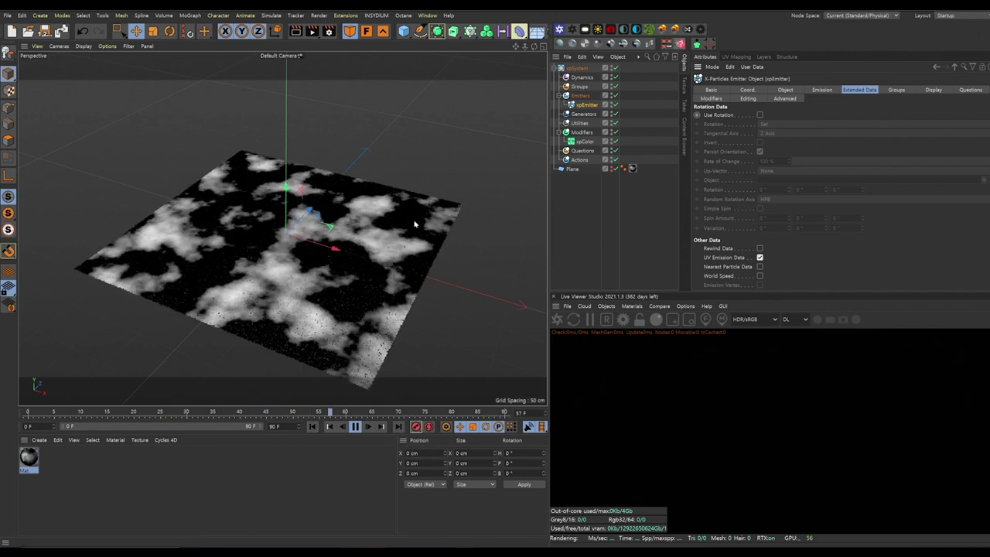
Replay the simulation from the first frame to check the noise colors on the particles
key("F8")
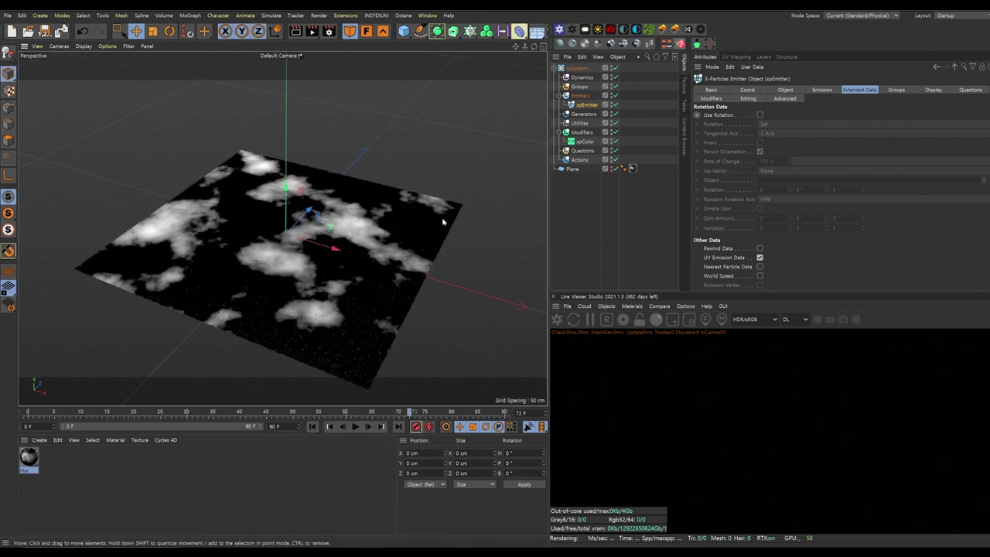
left_click(313, 426)
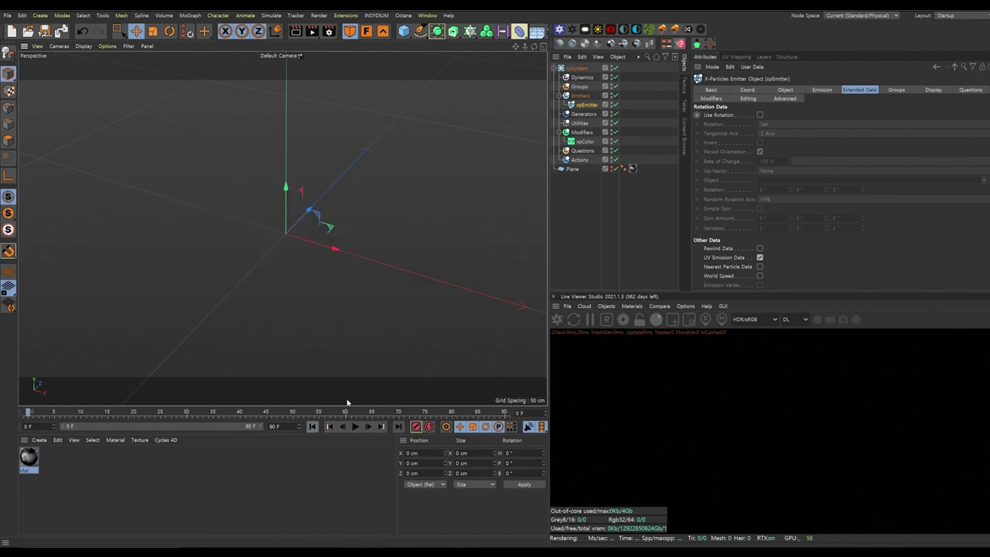
left_click(355, 427)
left_click(354, 427)
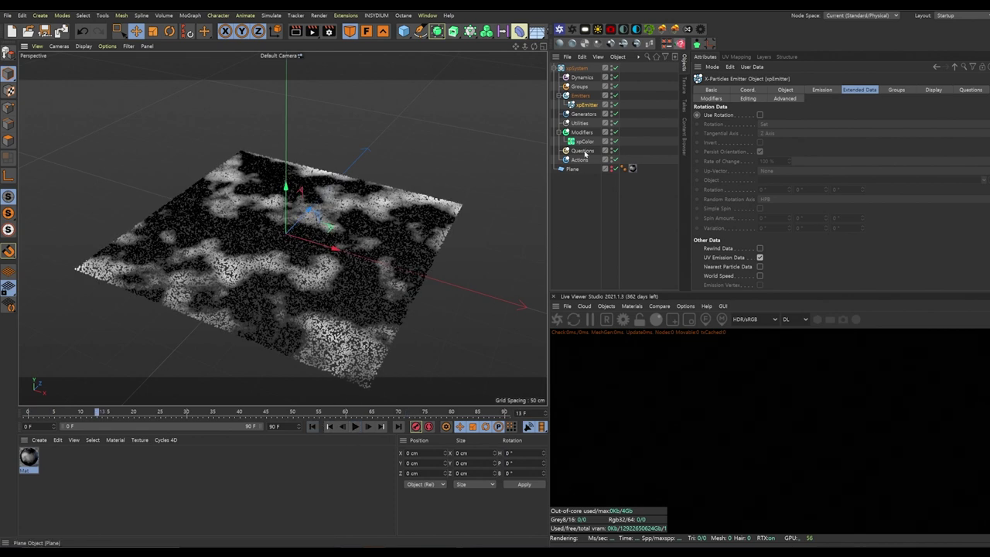
Rename the particle emitter to xpEmitter_plane
double_click(588, 105)
left_click(598, 104)
type("_plane")
key("Return")
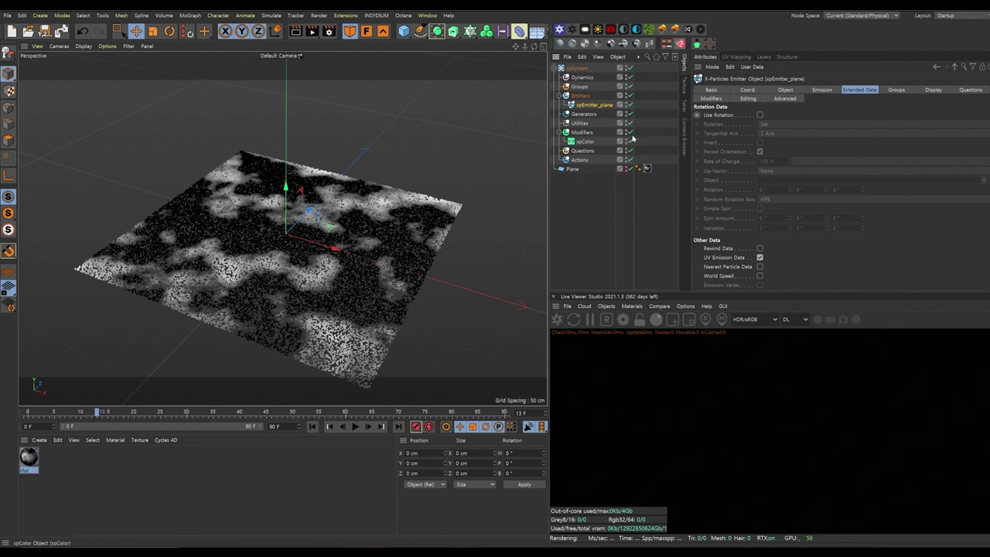
Hide xpEmitter_plane in the viewport and make the textured Plane visible again
double_click(626, 103)
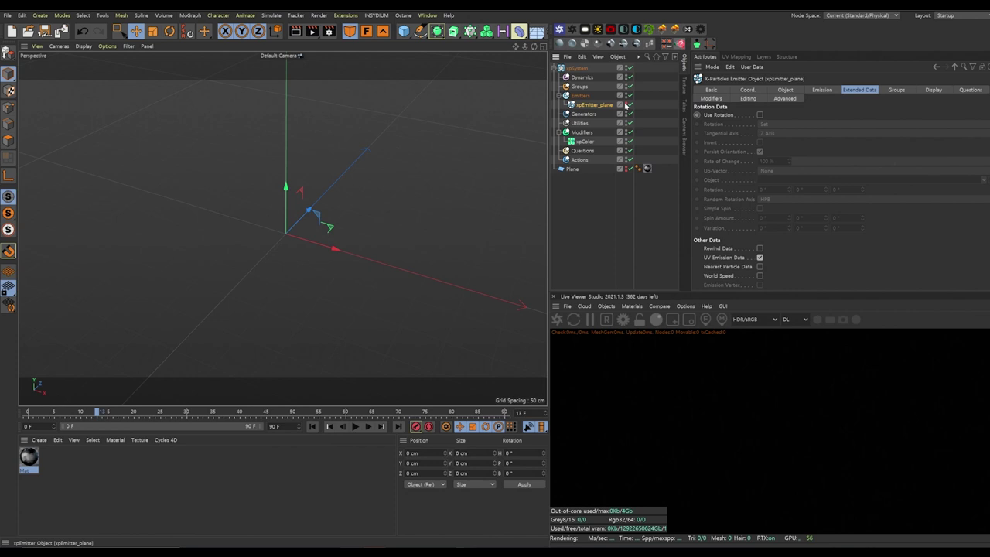
left_click(626, 167)
left_click_drag(377, 235, 417, 250, "alt")
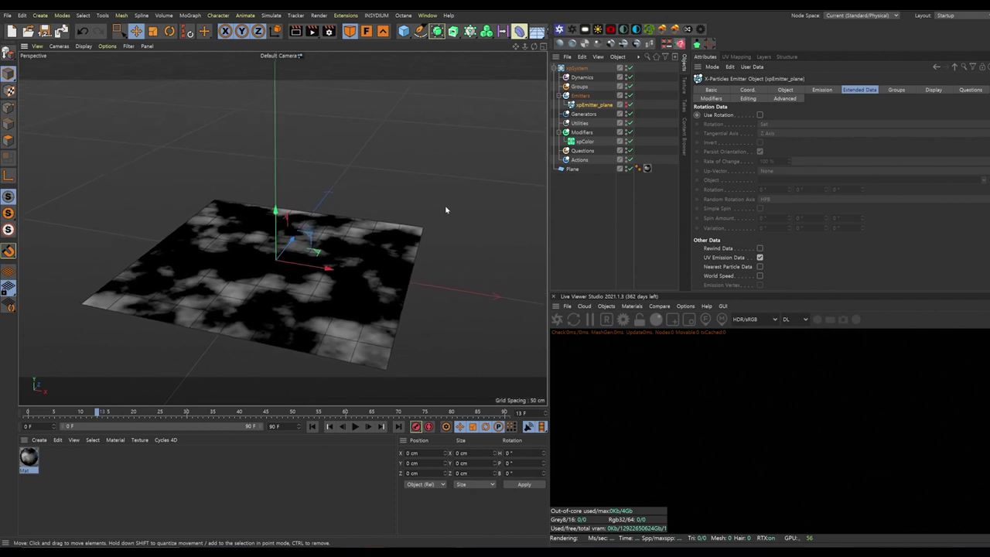
Add an xpExplosiaFX object to the particle system's Dynamics folder
left_click(581, 78)
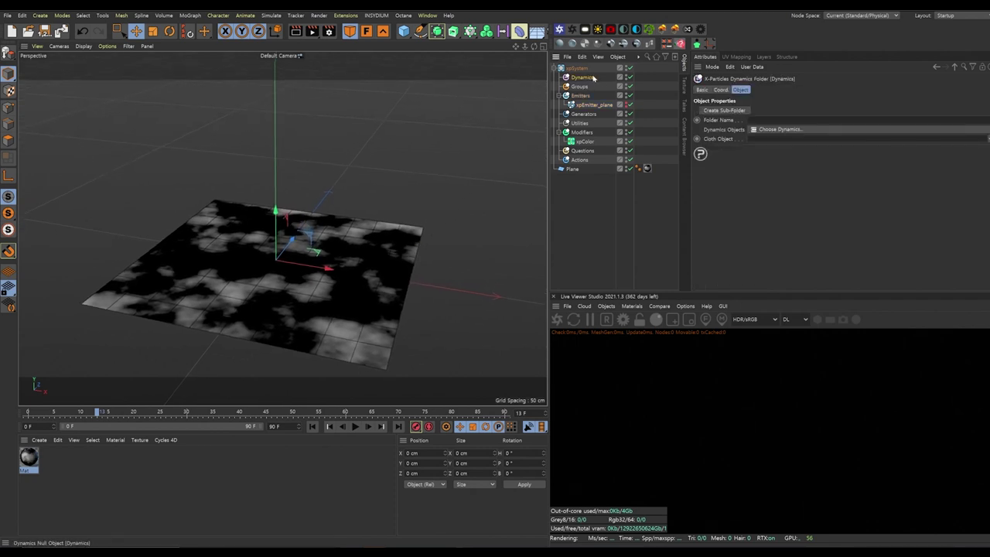
left_click(774, 130)
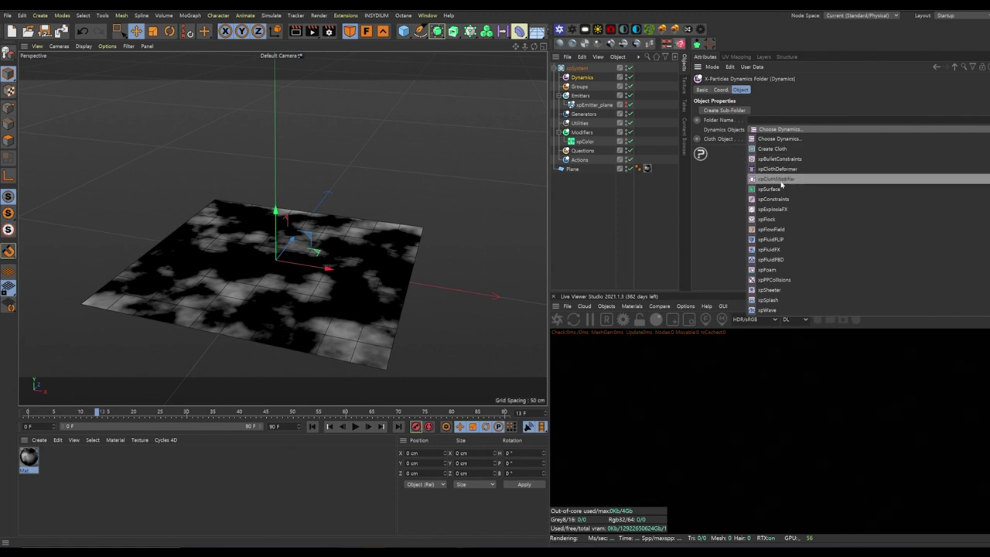
left_click(781, 213)
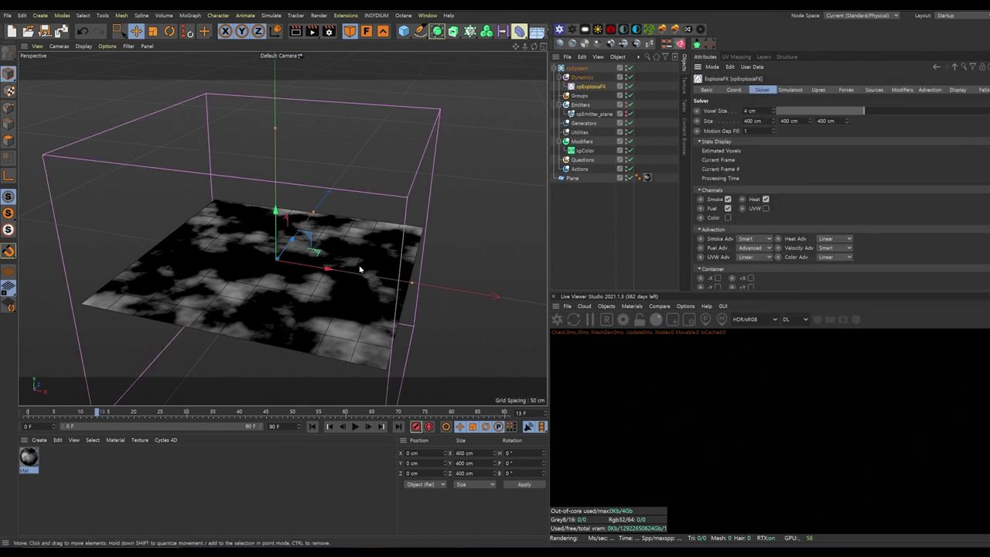
Enlarge the xpExplosiaFX container to about 914 × 1364 × 1077 cm and raise it to about 478 cm in Y
right_click_drag(475, 231, 411, 255, "alt")
middle_click_drag(435, 253, 351, 262, "alt")
left_click_drag(370, 263, 304, 286, "alt")
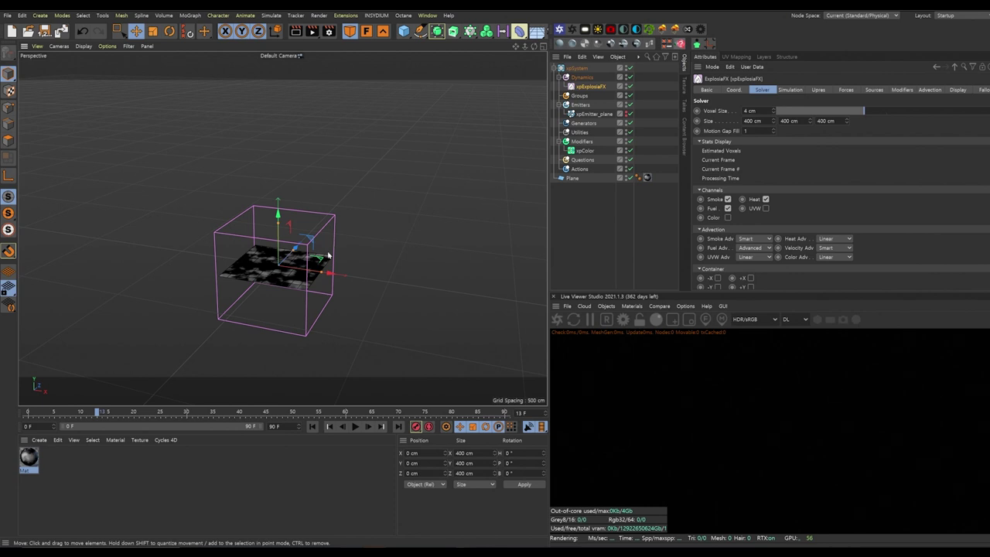
left_click_drag(325, 273, 278, 280)
left_click_drag(321, 222, 330, 258)
left_click_drag(274, 219, 278, 214)
left_click_drag(274, 249, 264, 323, "alt")
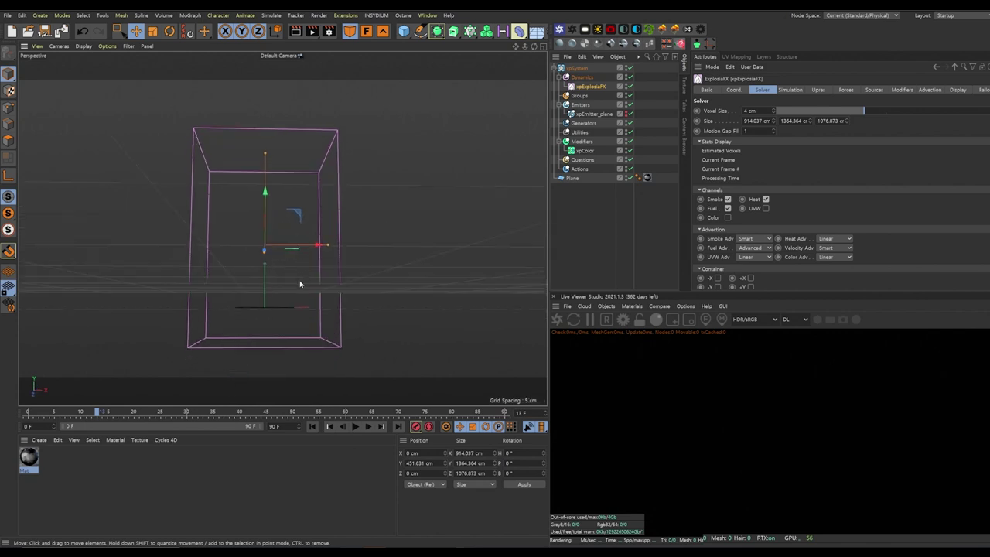
left_click_drag(288, 281, 266, 292, "alt")
mouse_move(257, 231)
left_mouse_down()
mouse_move(258, 240)
mouse_move(259, 226)
left_mouse_up()
left_click_drag(255, 284, 257, 271, "alt")
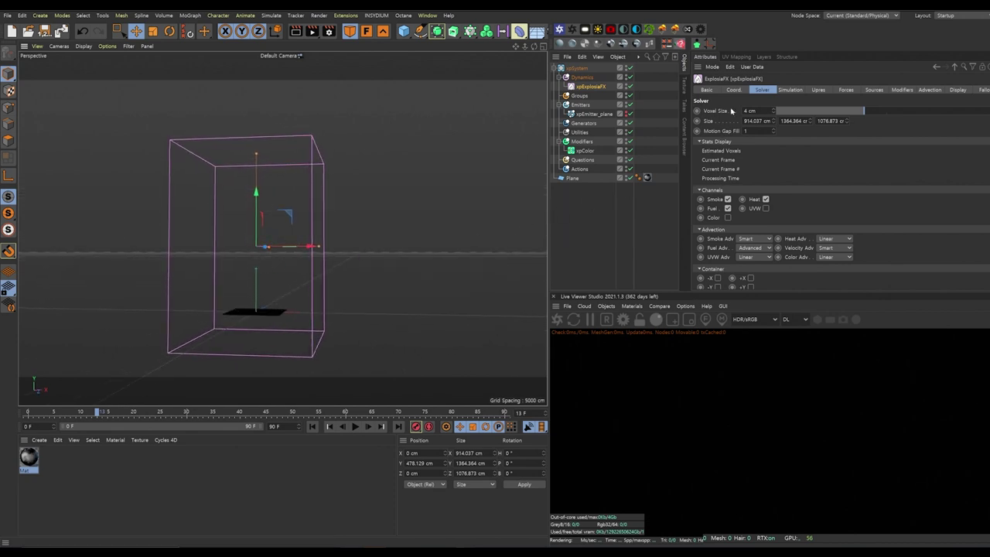
Set the xpExplosiaFX solver's Voxel Size to 10 cm
left_click_drag(756, 110, 745, 111)
type("10")
key("Return")
Hide both the xpExplosiaFX container and the Plane in the viewport
left_click_drag(286, 266, 276, 283, "alt")
scroll(276, 283, "up", 1)
middle_click_drag(276, 283, 307, 261, "alt")
left_click_drag(307, 260, 327, 266, "alt")
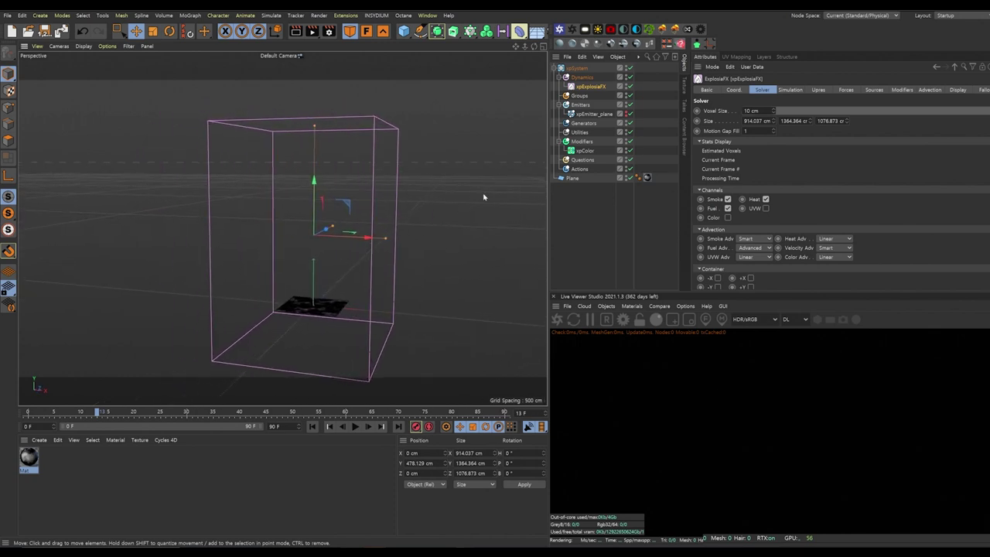
double_click(627, 87, "alt")
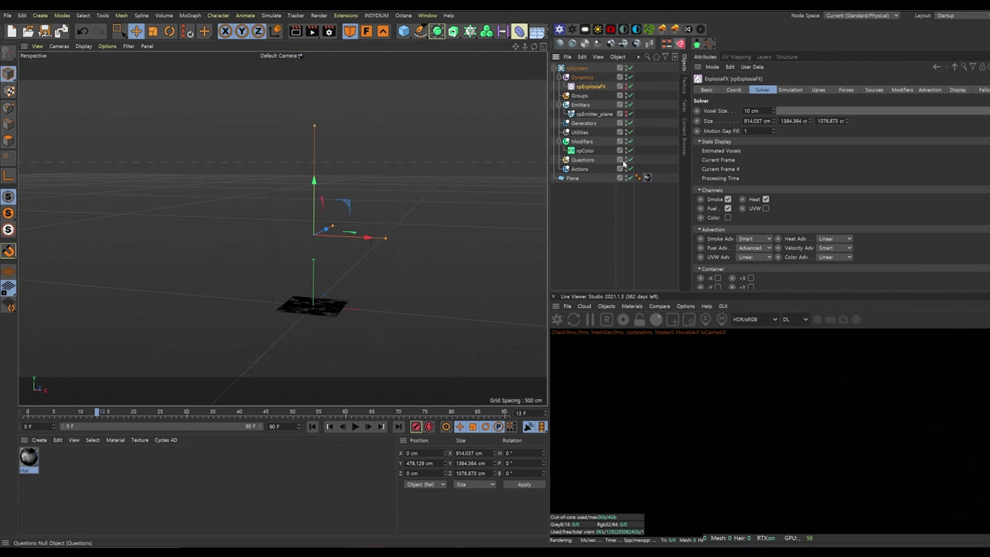
left_click_drag(362, 302, 374, 264, "alt")
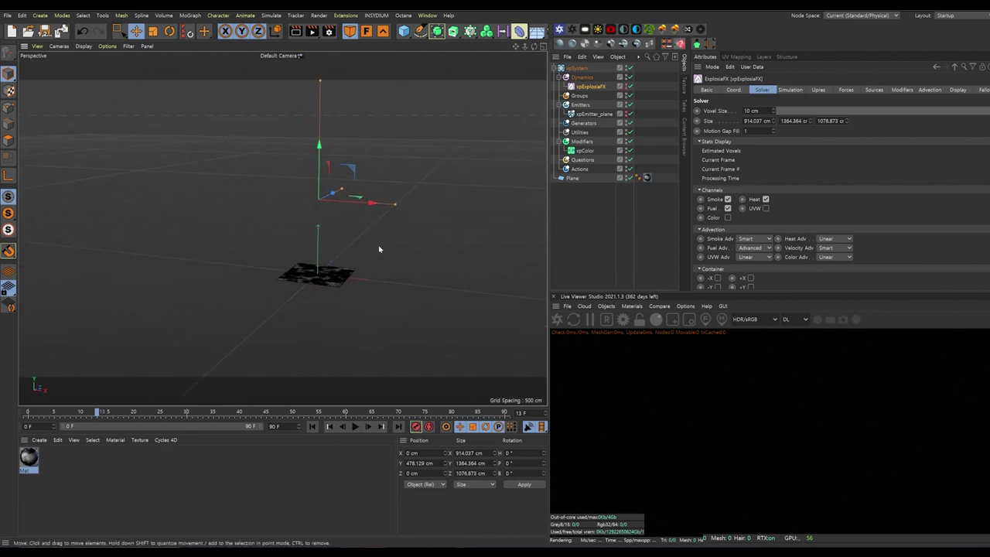
left_click(621, 176)
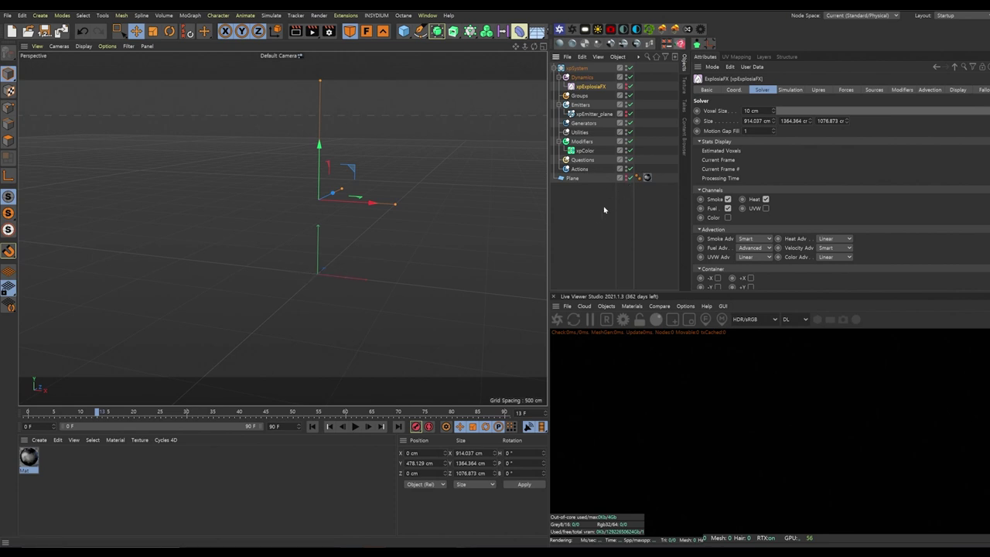
Create a second emitter in the particle system's Emitters folder
left_click(580, 105)
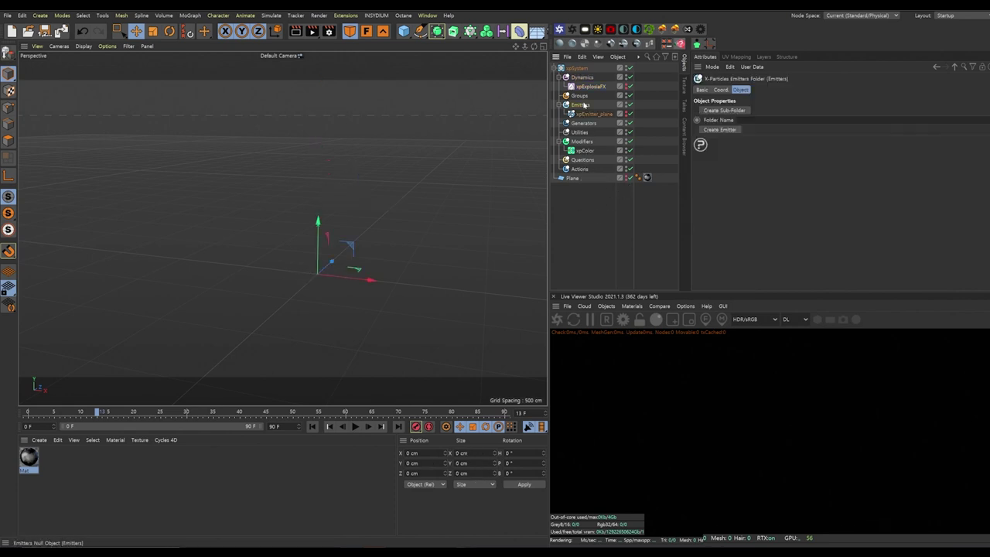
left_click(724, 131)
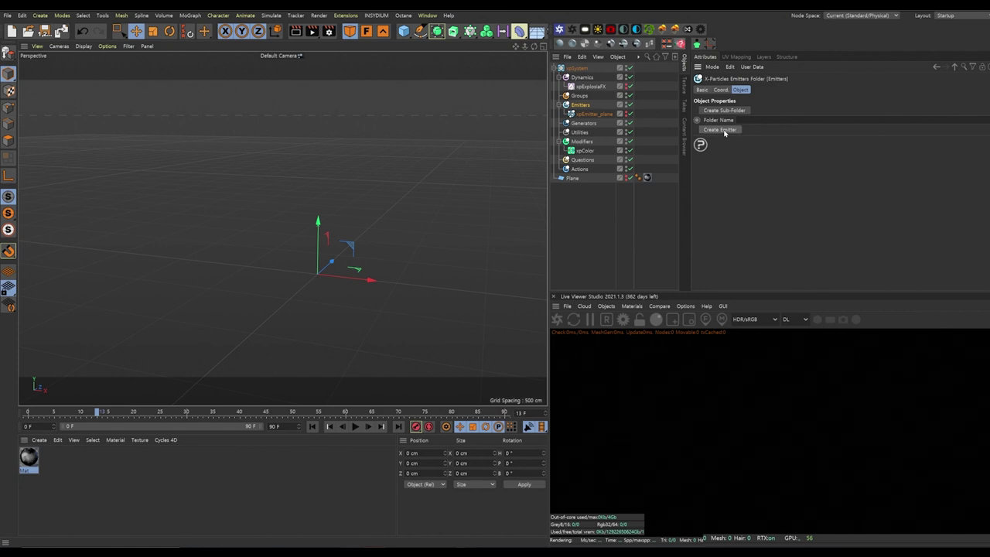
left_click_drag(306, 306, 307, 264)
Play the simulation from the first frame to inspect the new emitter's particles
left_click(355, 426)
left_click(356, 426)
left_click(313, 427)
left_click_drag(326, 272, 310, 277, "alt")
left_click(354, 427)
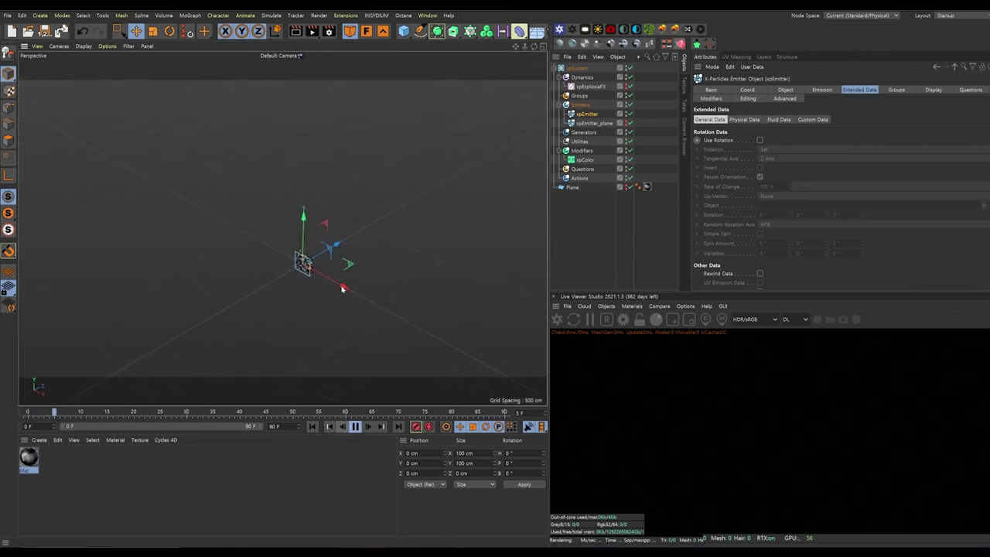
left_click(355, 426)
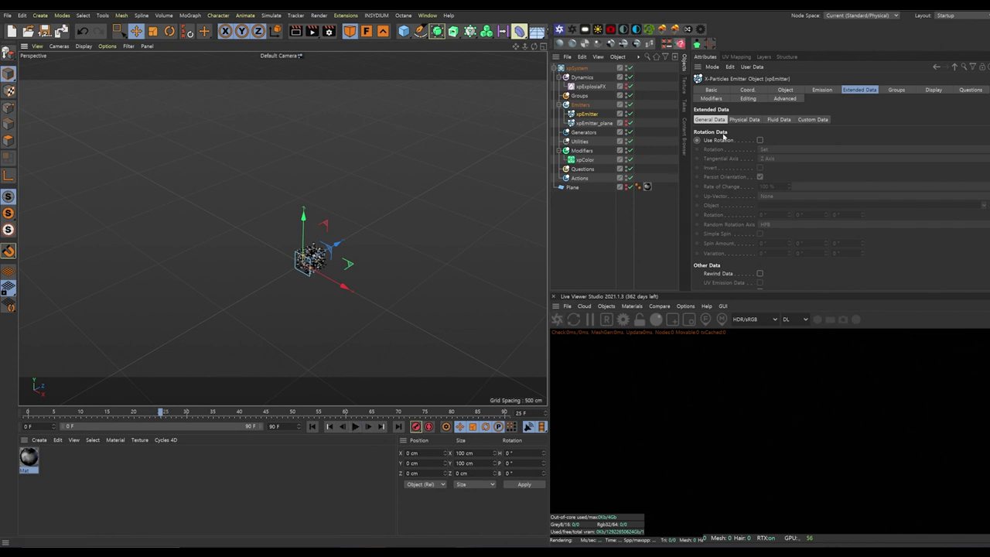
Add xpColor to the new emitter's Modifiers object list and replay the simulation from the start
left_click(711, 99)
left_click_drag(586, 160, 796, 149)
left_click(313, 426)
left_click(355, 426)
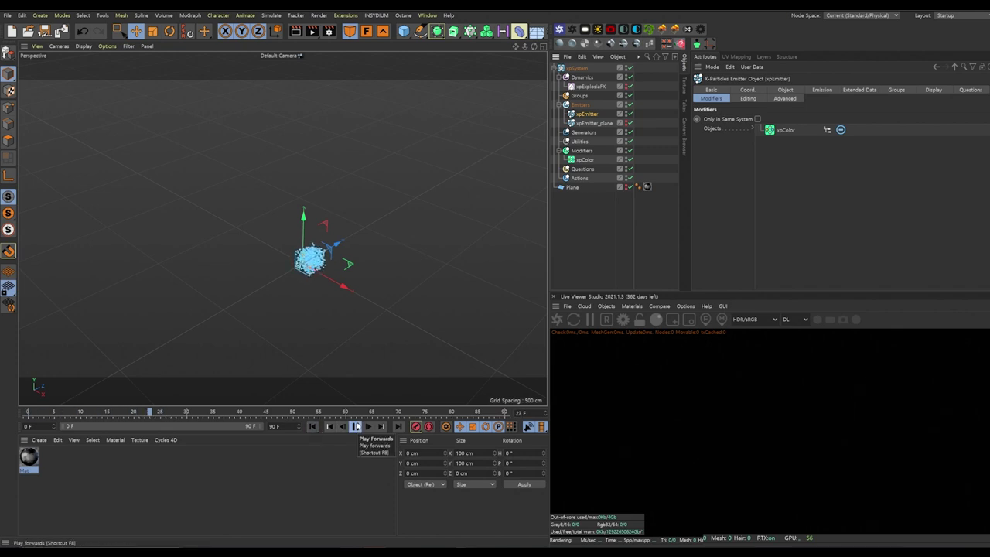
left_click(355, 426)
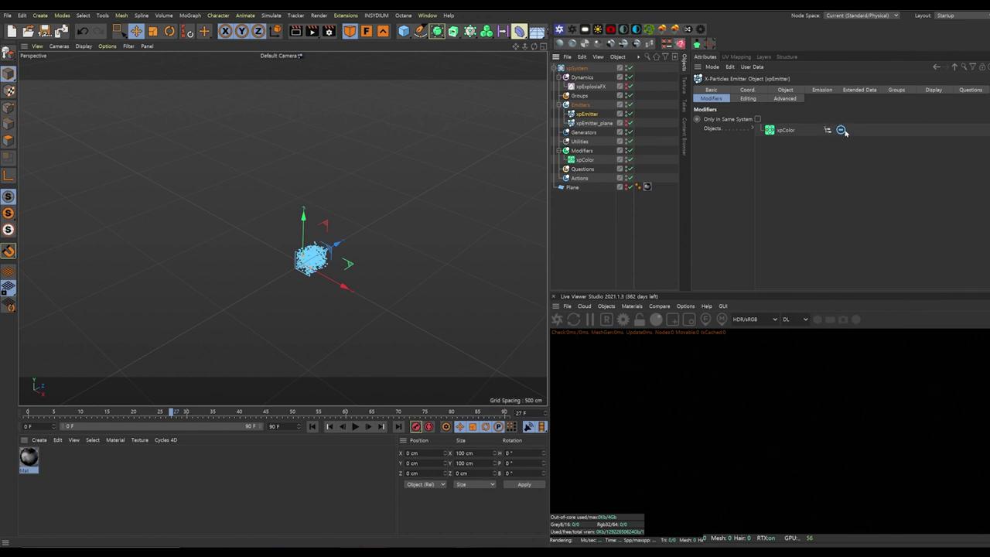
left_click(312, 426)
left_click(355, 426)
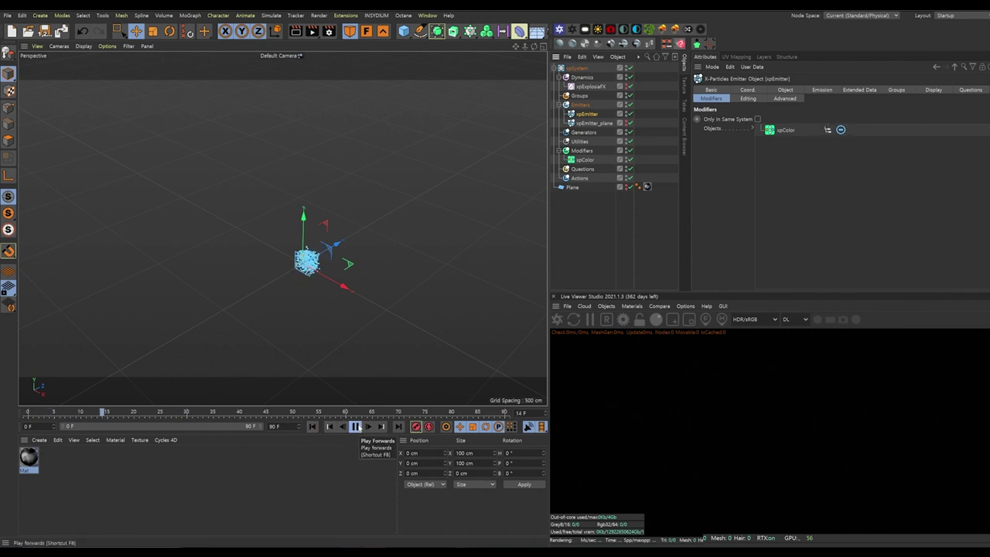
left_click(355, 426)
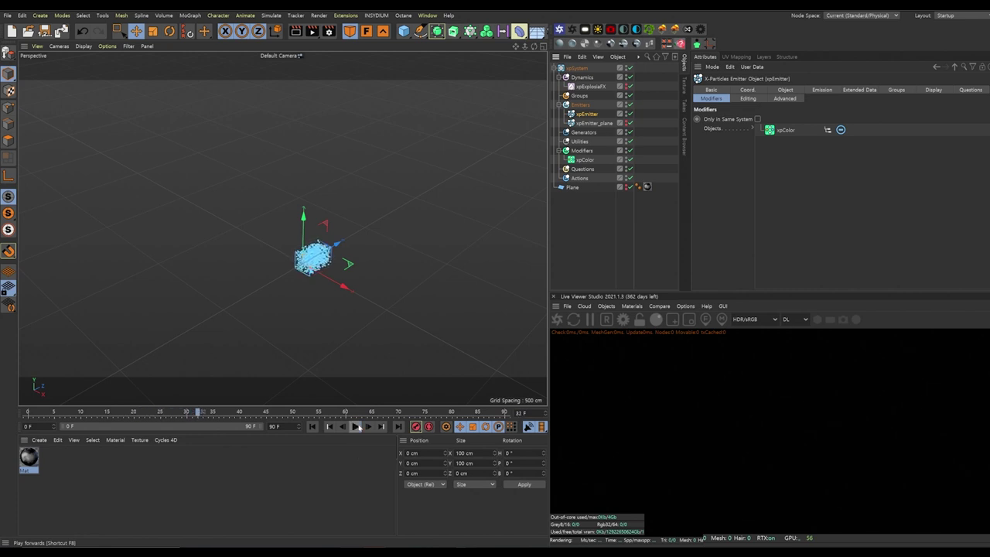
left_click(311, 426)
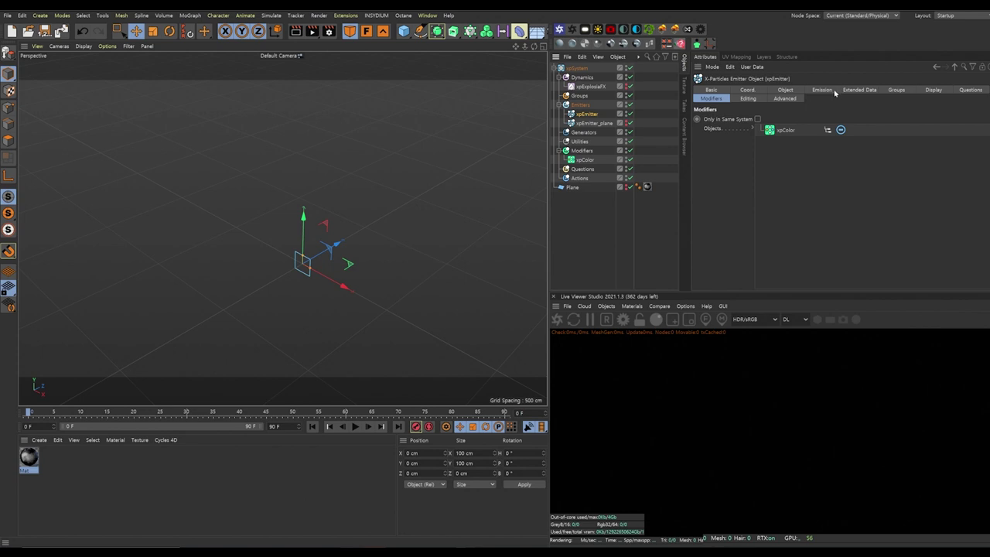
Set the new emitter's Emitter Shape to Circle and its Emitter Plane to Y+
left_click(787, 90)
left_click(781, 131)
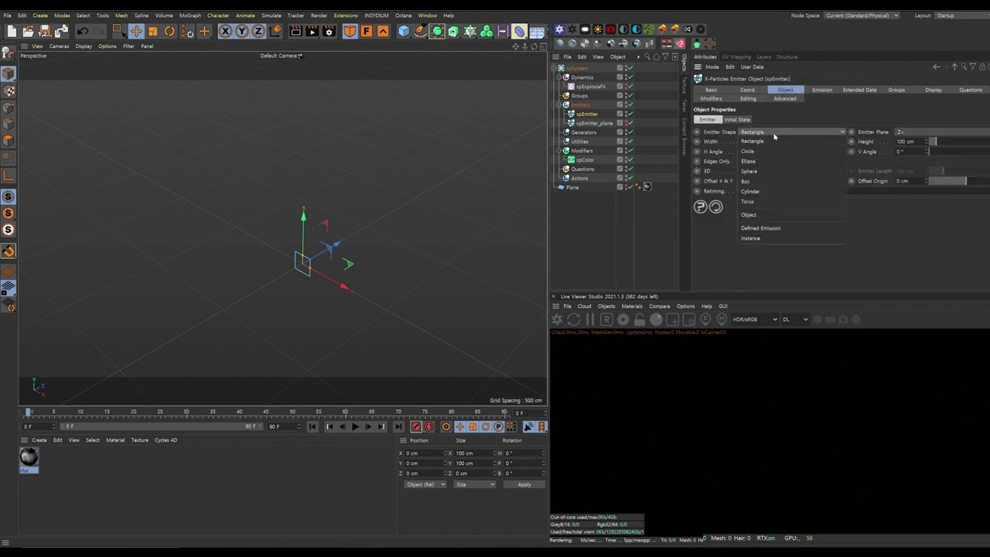
left_click(770, 151)
left_click(919, 131)
left_click(919, 168)
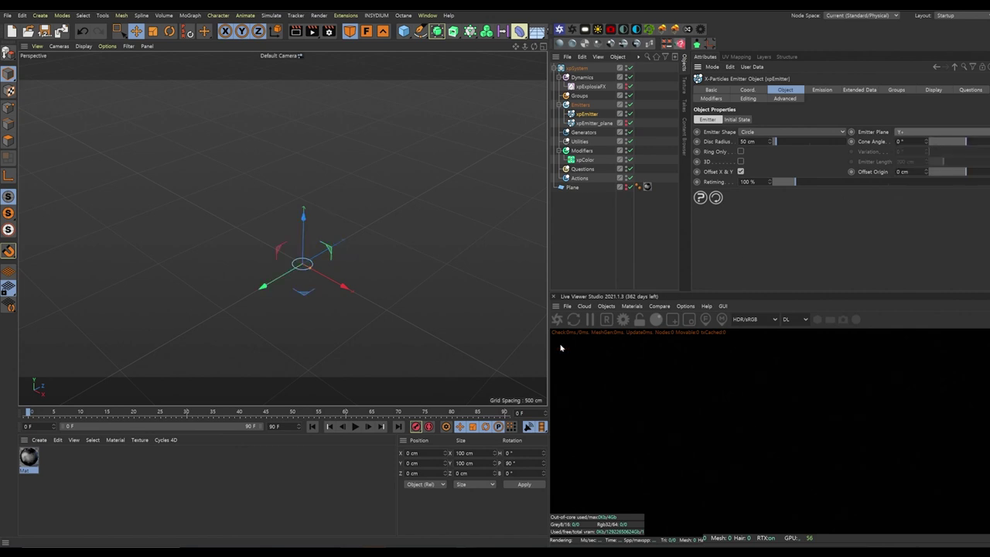
Set the circular emitter's Disc Radius to 2 cm
left_click_drag(344, 338, 345, 283, "alt")
scroll(346, 272, "up", 2)
middle_click_drag(348, 261, 347, 283, "alt")
double_click(747, 141)
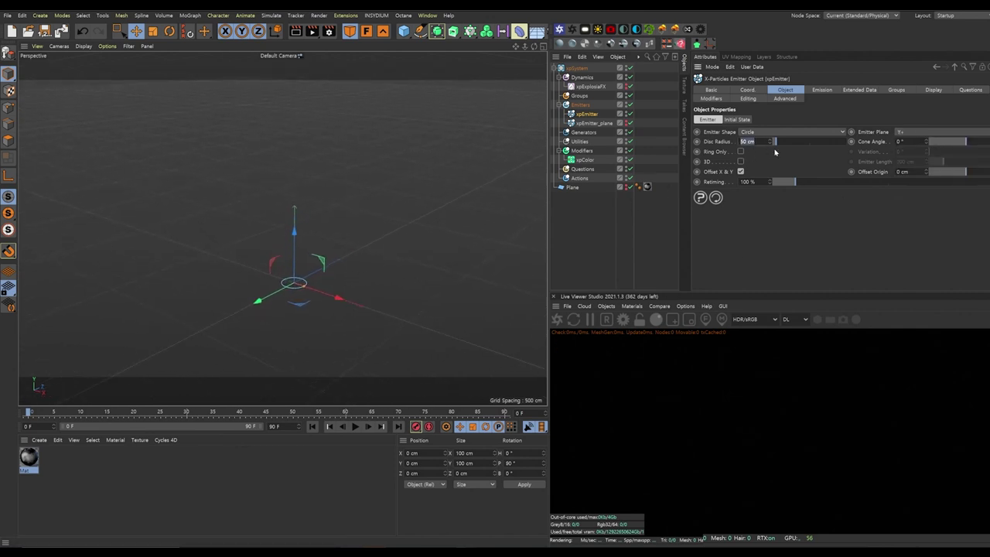
type("2")
key("Return")
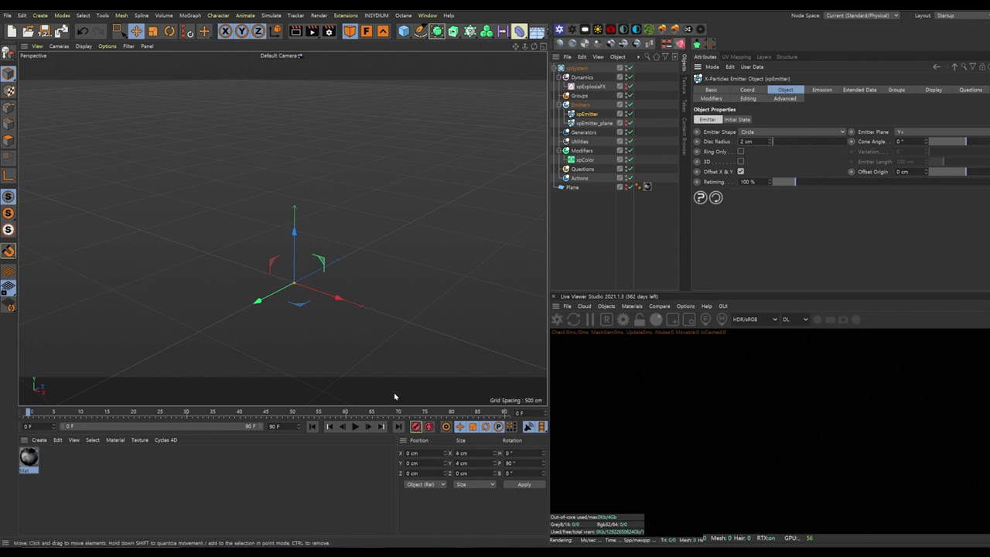
Extend the timeline's end to 300 frames and replay the simulation from the start
double_click(276, 426)
type("300")
key("Return")
key("F8")
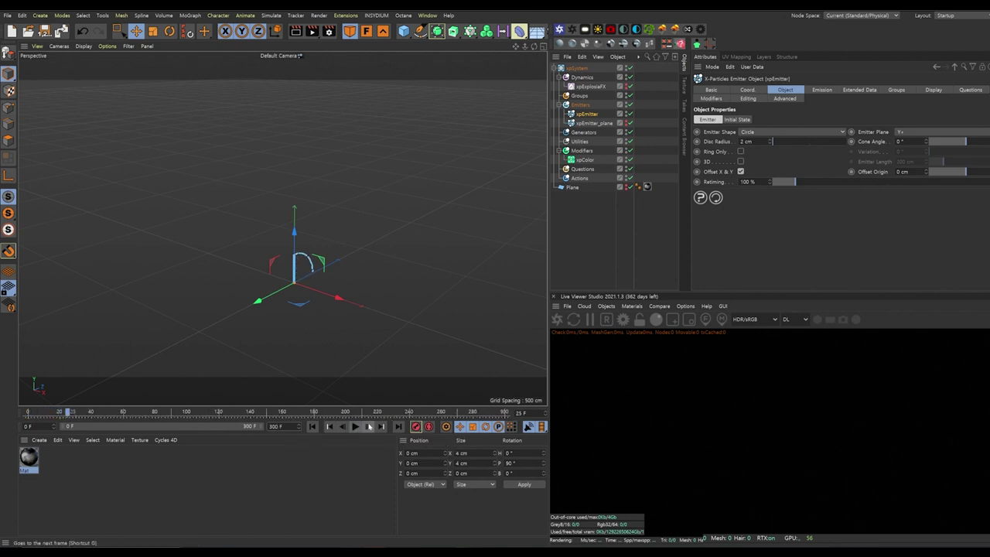
left_click(312, 426)
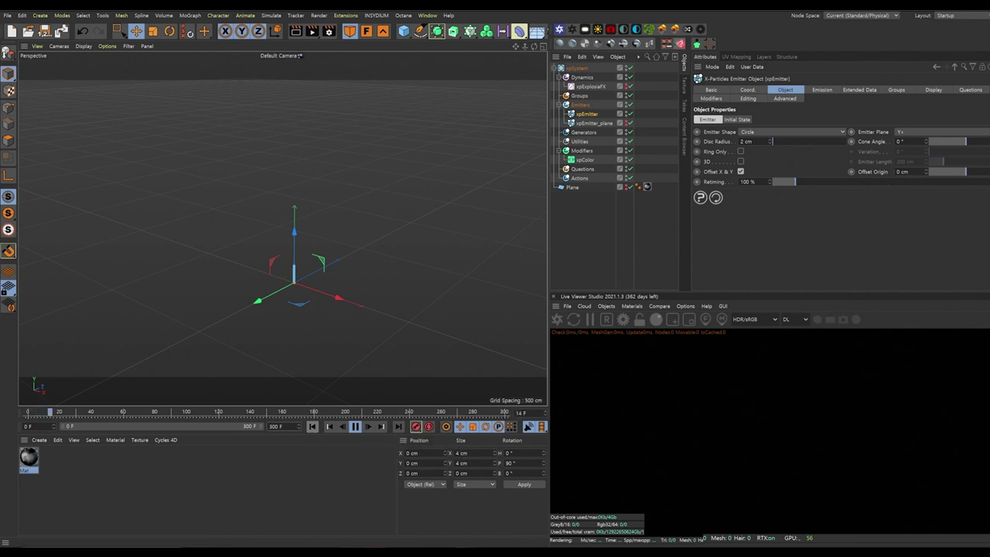
Give the circular emitter a 15° Cone Angle, turn on Ring Only and set Variation to 34°
left_click(975, 142)
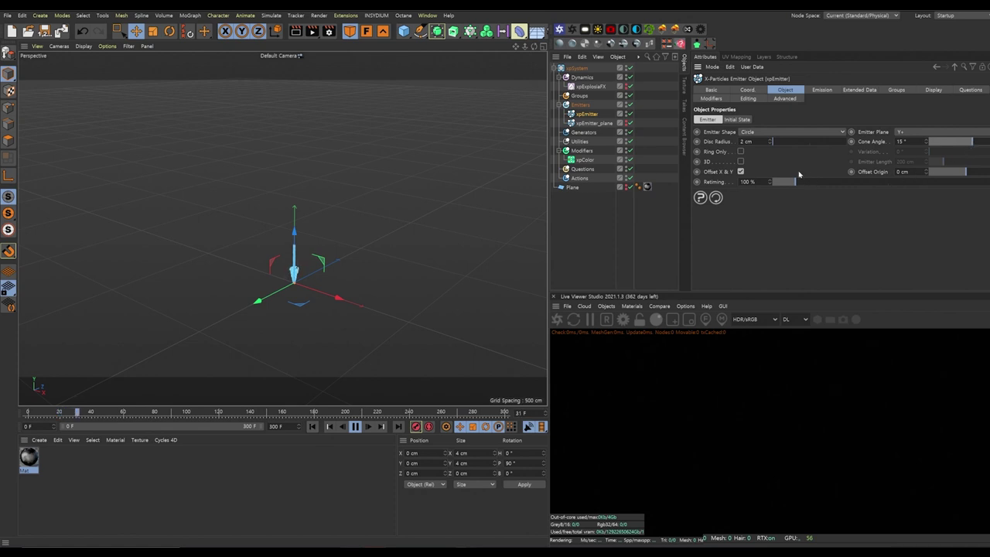
left_click(741, 152)
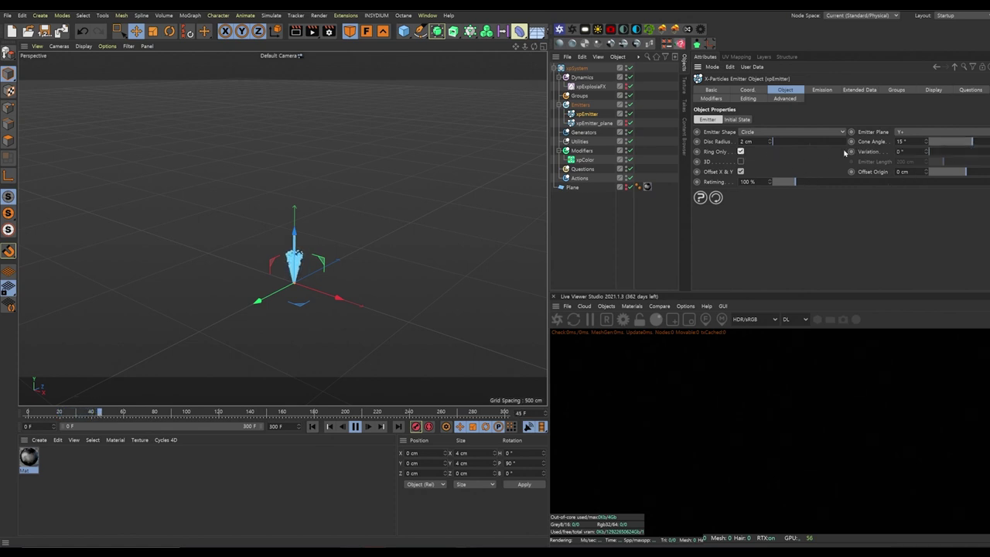
double_click(900, 151)
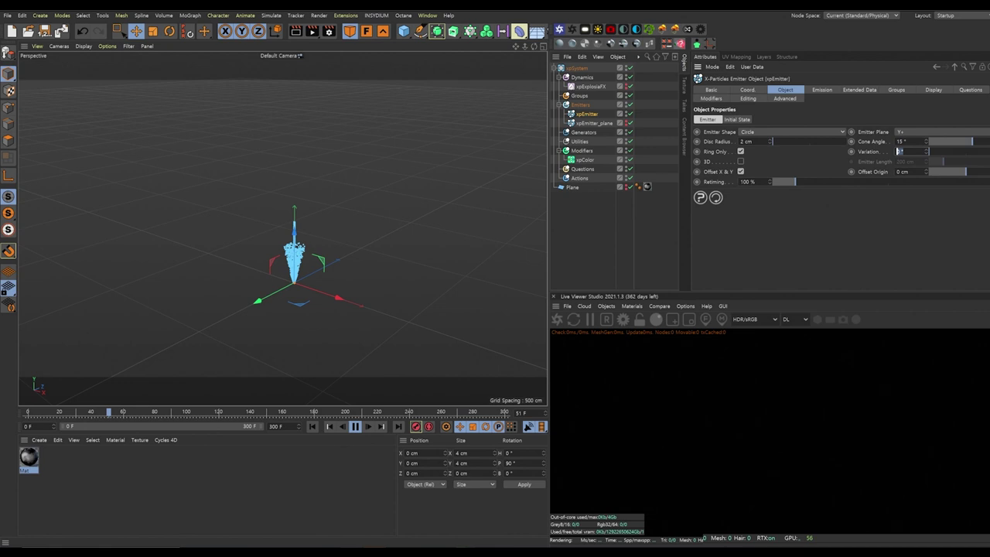
type("34")
key("Return")
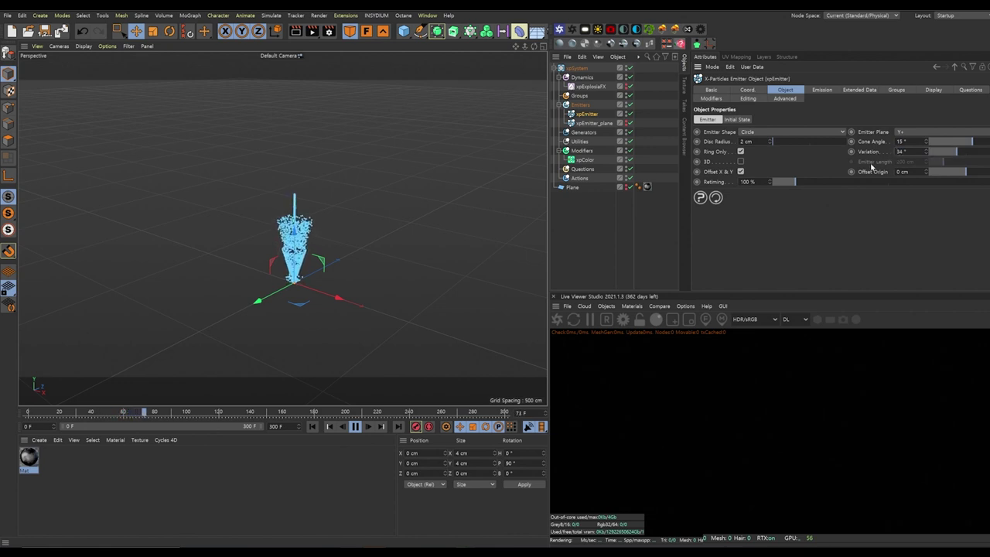
Pause playback and set the circular emitter's Emission to Shot
left_click(827, 90)
left_click(355, 426)
left_click(797, 144)
left_click(789, 174)
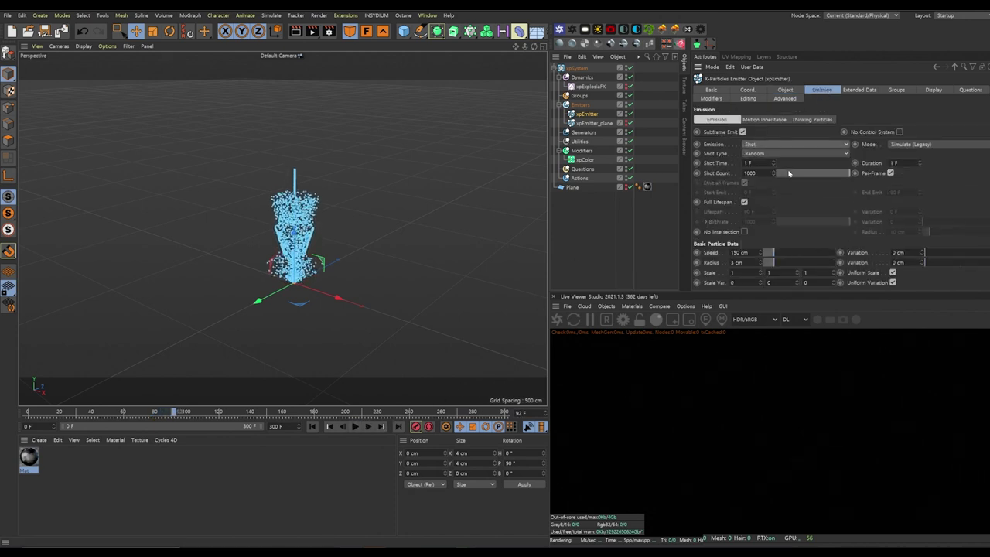
Turn off the emitter's Full Lifespan, set Lifespan to 8 F with 3 F Variation, and set Speed to 100 cm
left_click(744, 202)
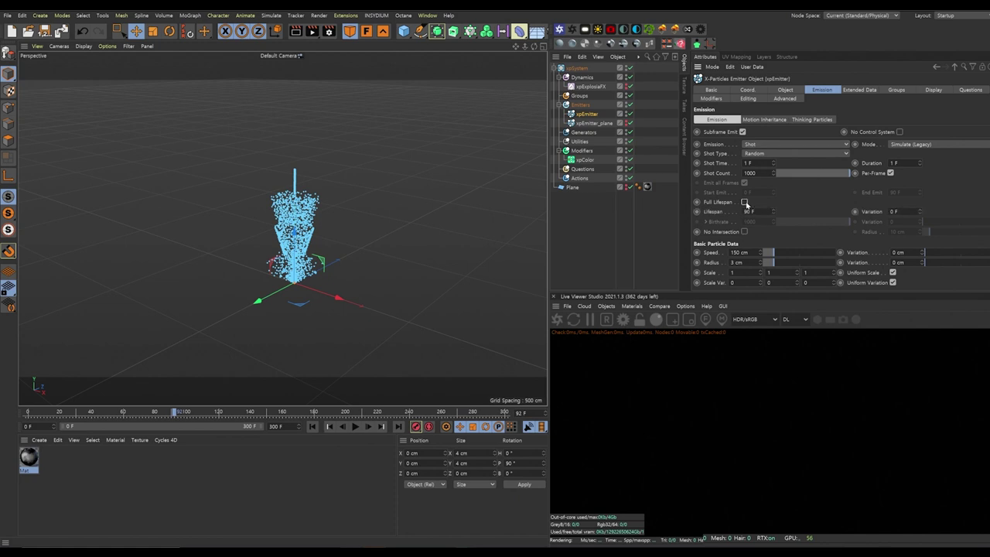
left_click(747, 211)
type("8")
left_click(894, 212)
left_click(739, 252)
type("100")
key("Return")
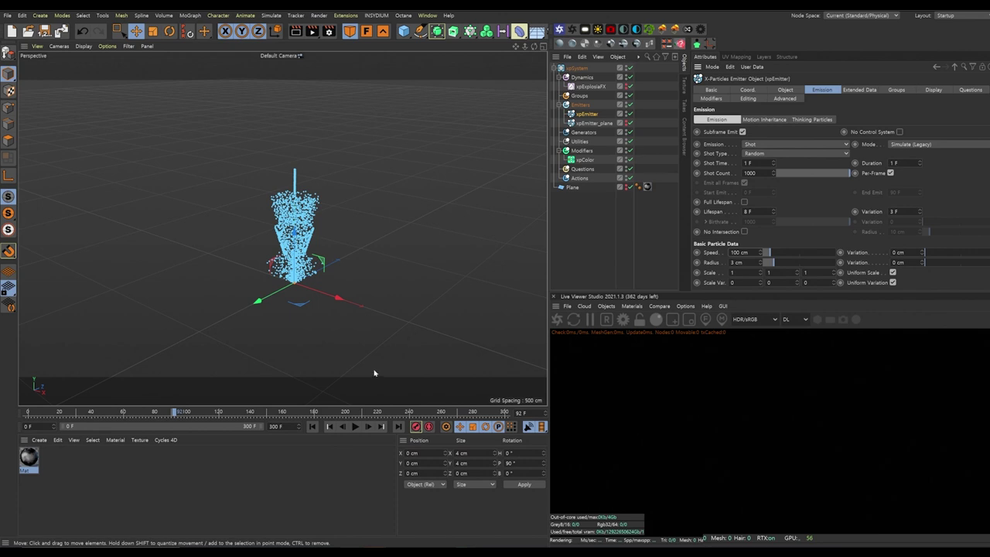
Replay the simulation from the start to check the short-lived particle burst
left_click(312, 426)
key("F8")
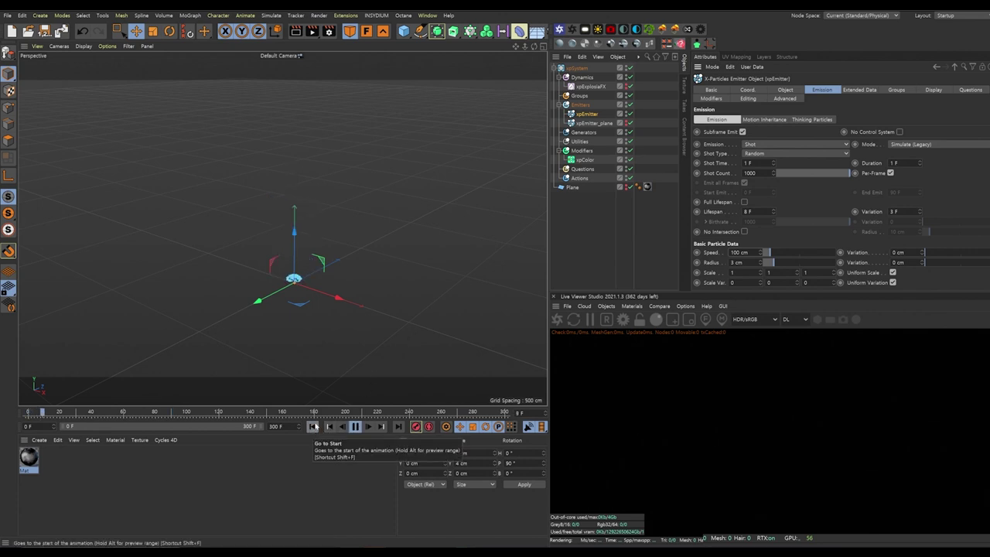
left_click(312, 426)
left_click(312, 426)
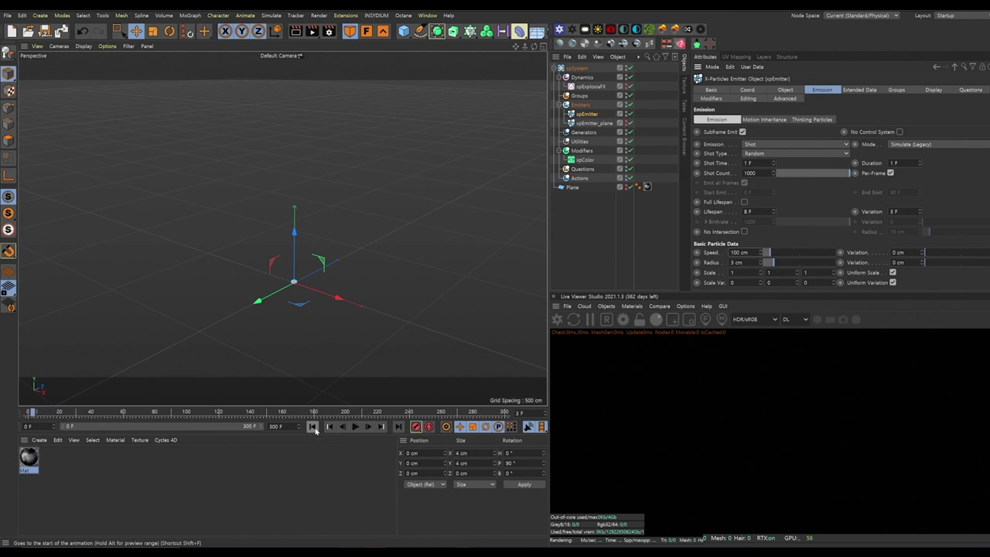
left_click(315, 430)
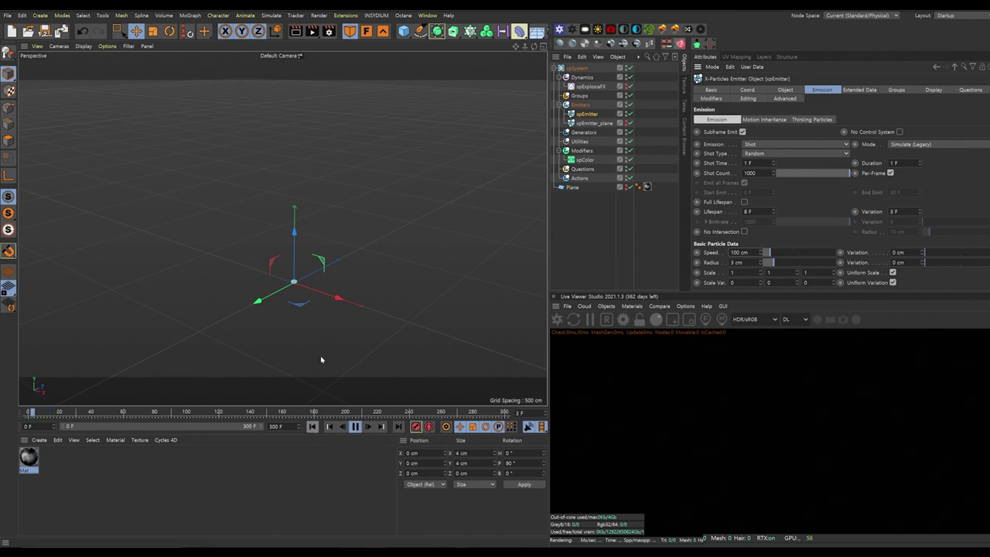
left_click(355, 426)
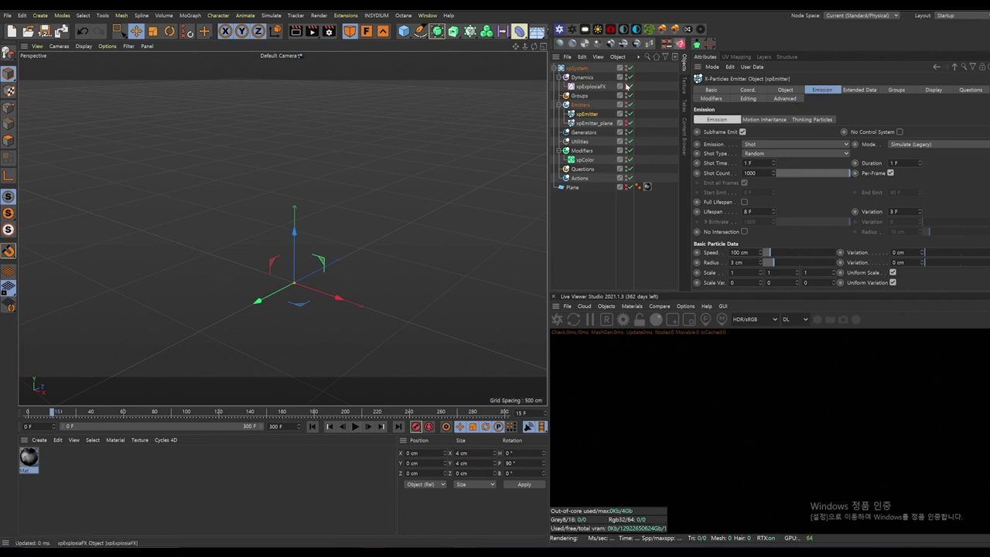
Enable xpExplosiaFX and set the circular emitter's physical Fuel value to 2
left_click(859, 89)
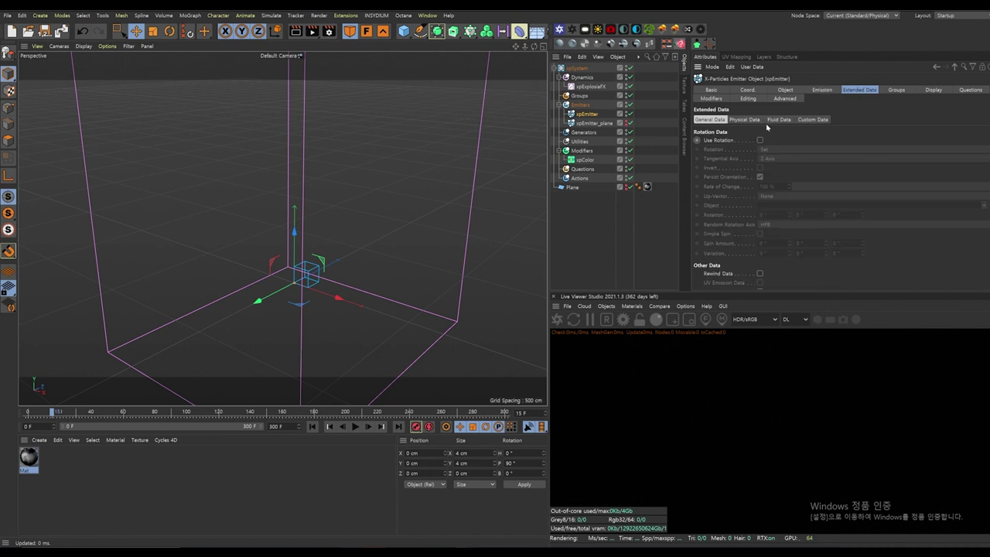
left_click(744, 120)
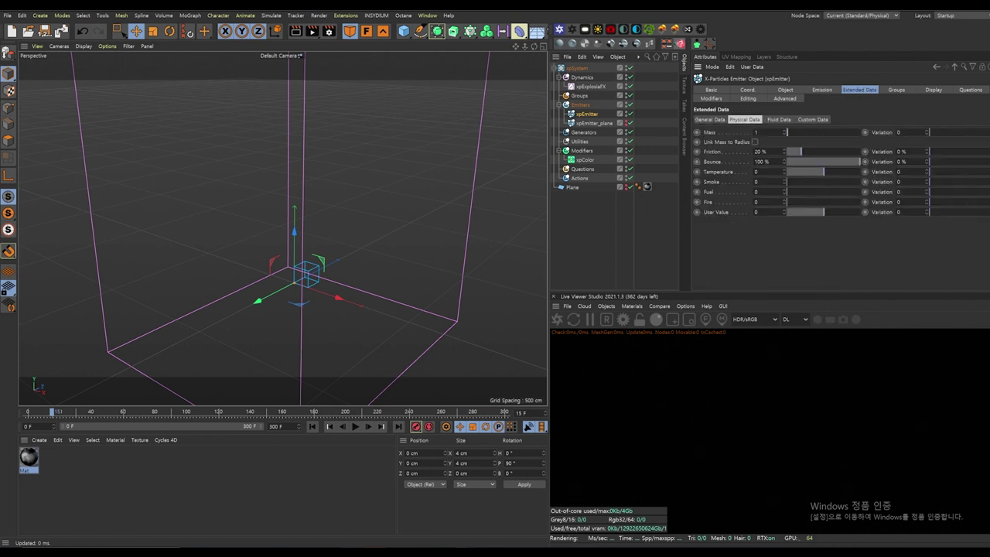
left_click_drag(761, 192, 723, 185)
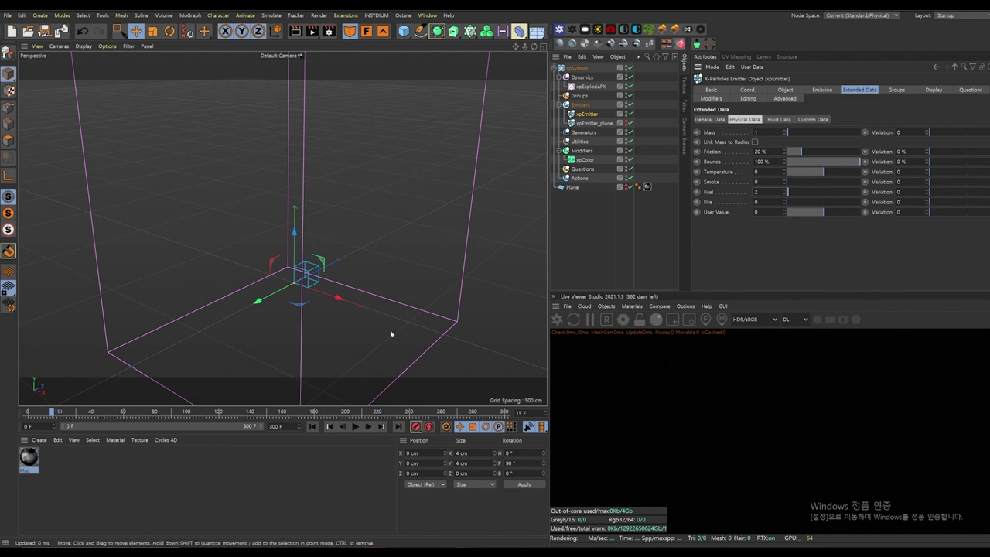
Replay from the start with xpExplosiaFX enabled and examine how the burst behaves near the origin
left_click(355, 427)
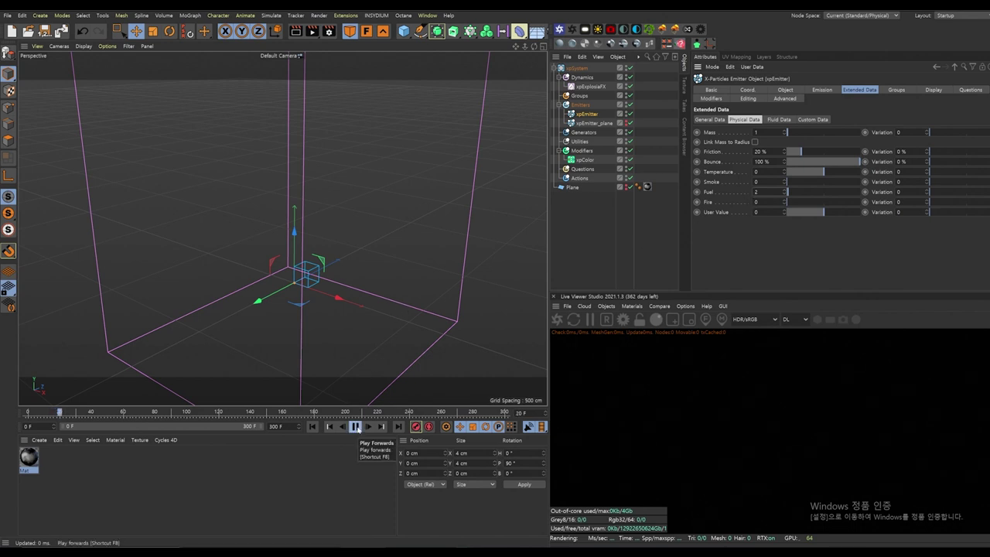
left_click(355, 427)
left_click(330, 426)
left_click(354, 427)
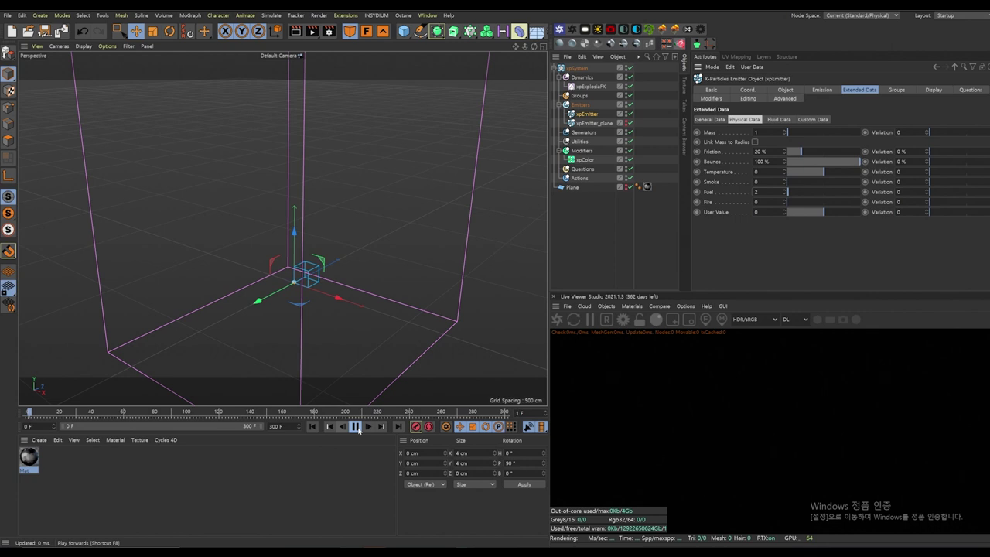
left_click(355, 427)
left_click_drag(304, 300, 323, 277, "alt")
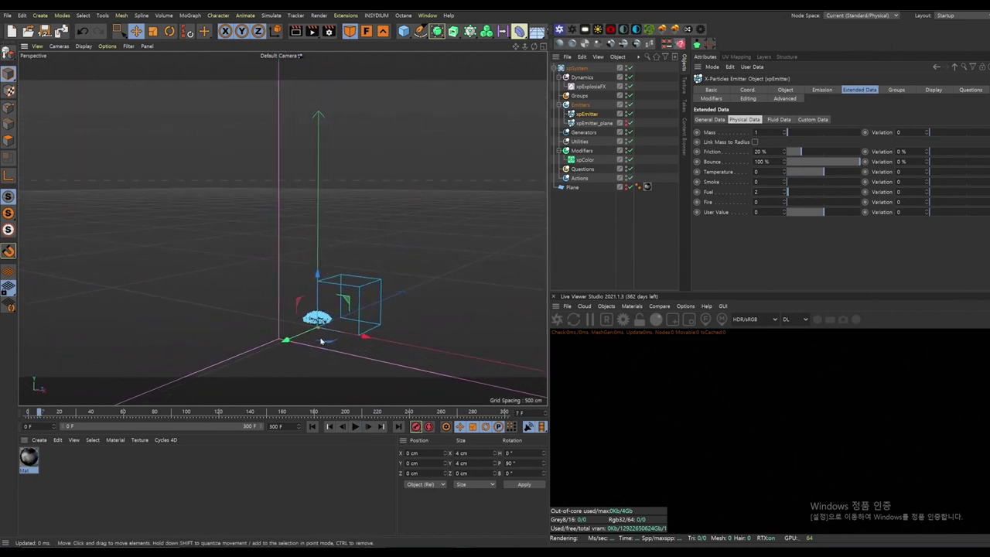
left_click(355, 427)
left_click(356, 426)
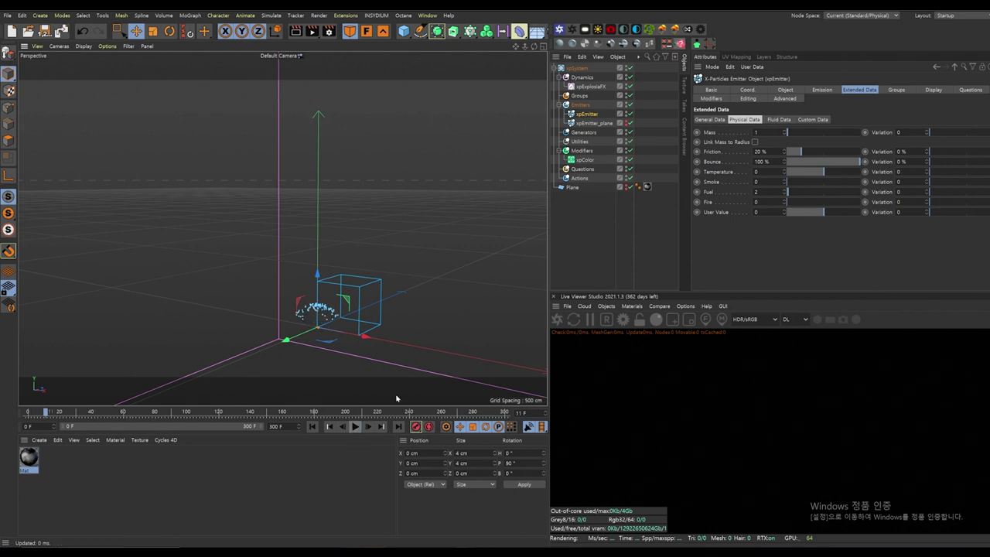
Add an xpExplosiaFX Source tag to the circular emitter and play the simulation from the start
right_click(590, 114)
mouse_move(623, 125)
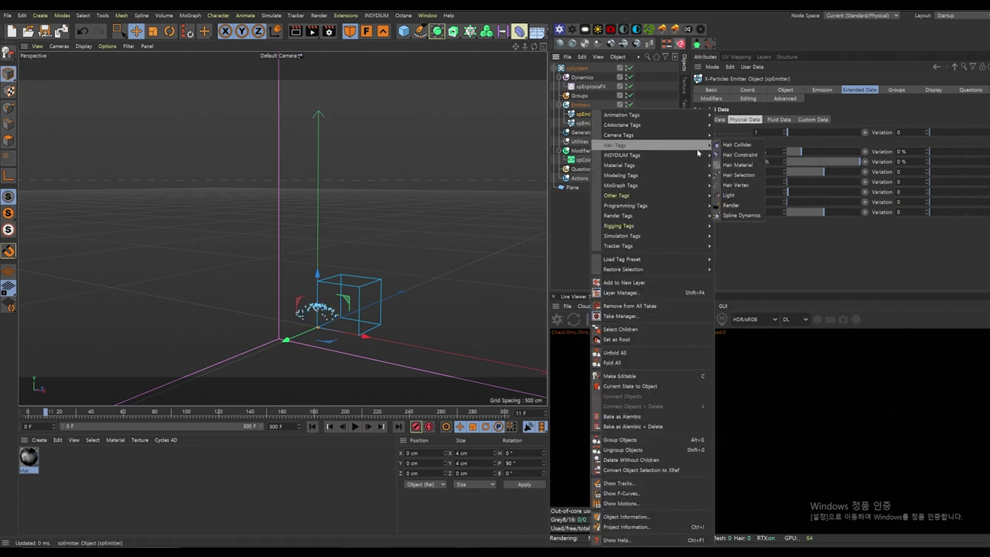
mouse_move(623, 155)
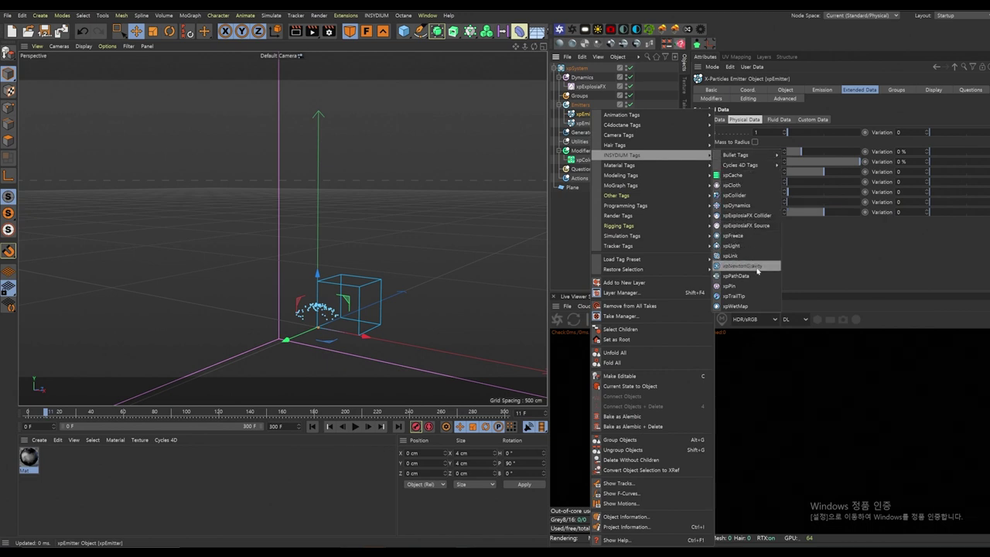
left_click(760, 230)
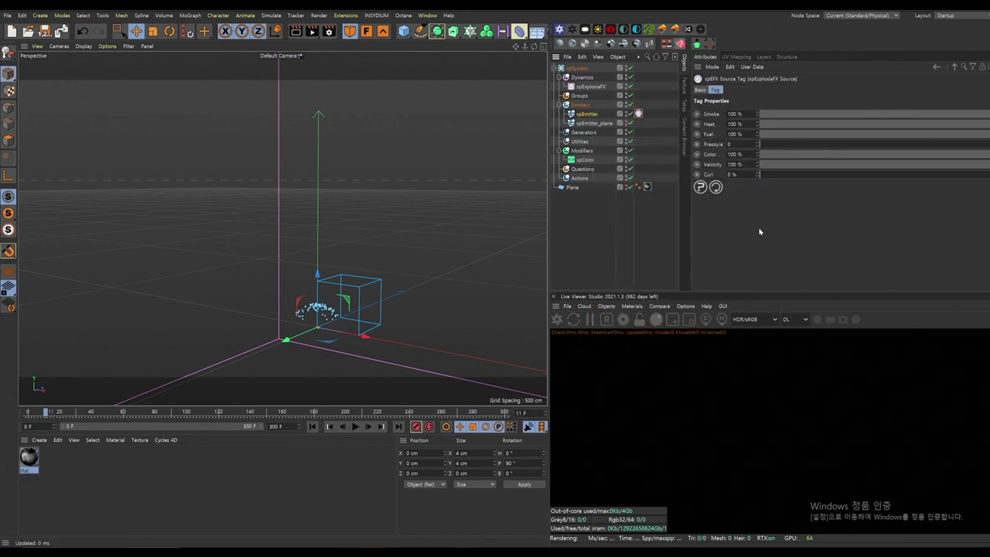
left_click(313, 426)
left_click(355, 426)
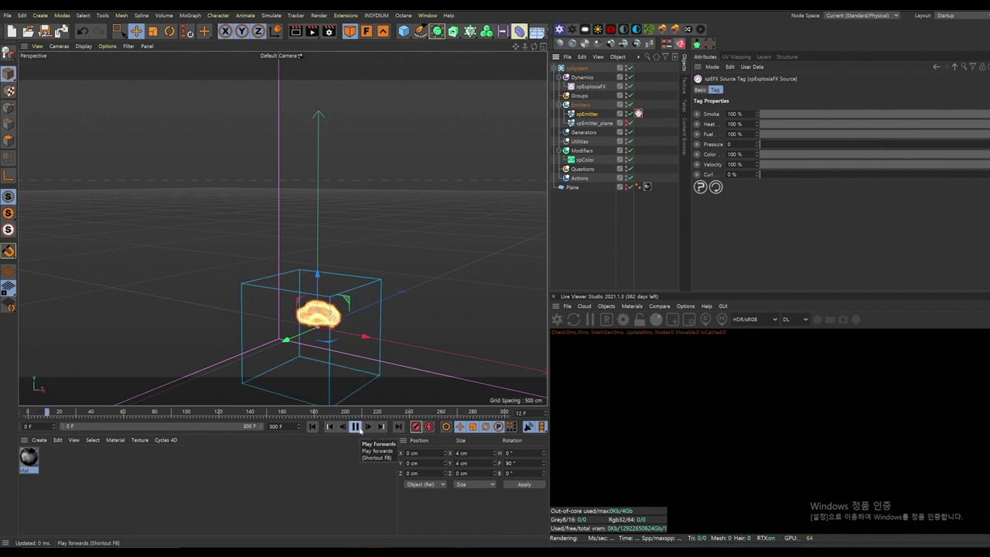
left_click(355, 426)
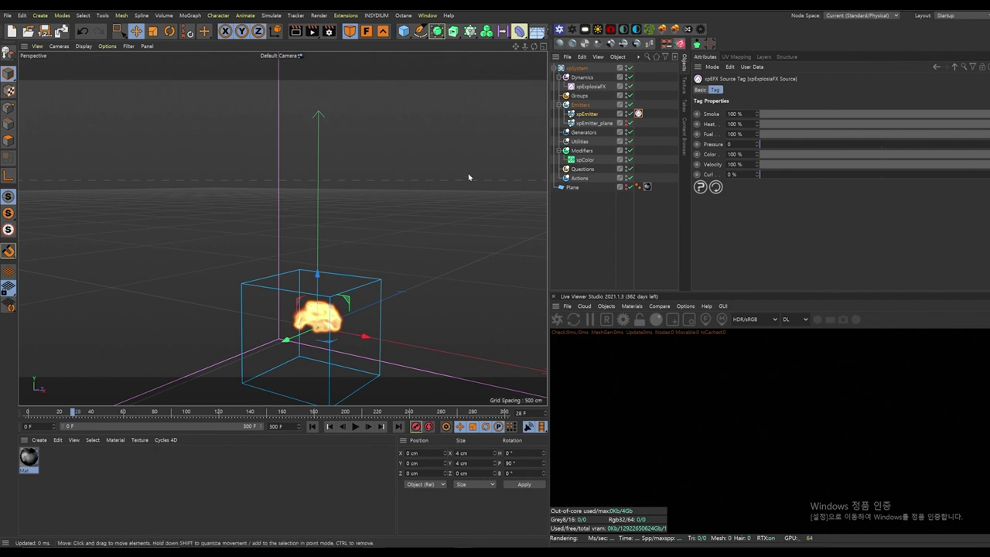
Set Burn Rate Variation and Ignition Heat to 0 in the xpExplosiaFX burning settings
left_click(594, 87)
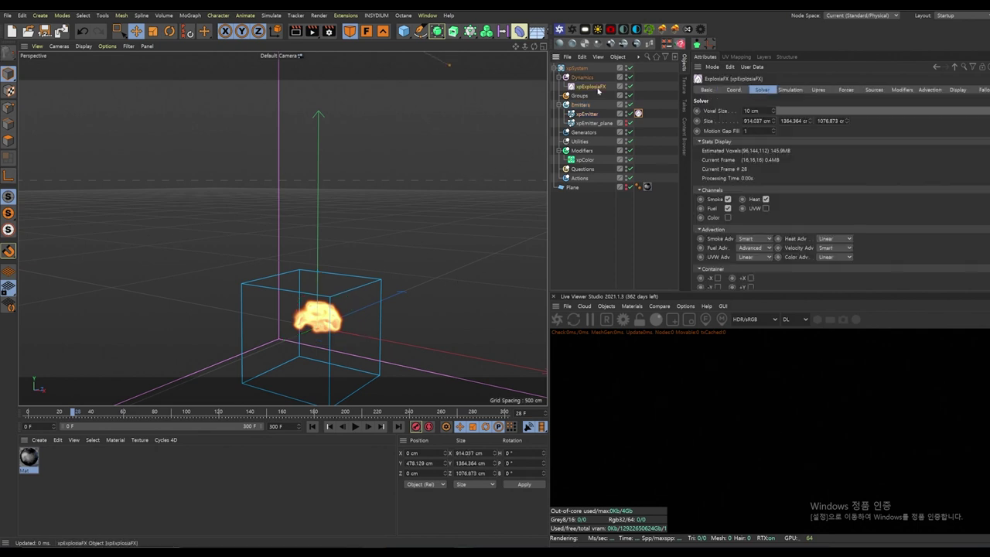
left_click(789, 89)
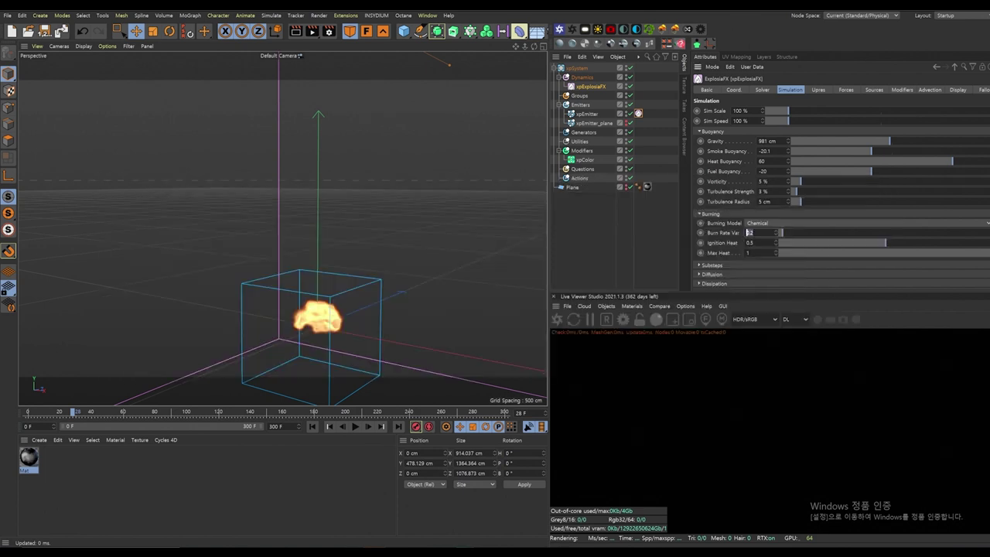
key("Tab")
type("0")
Replay the xpExplosiaFX simulation from the start, pause at frame 38 and inspect the shape of the smoke
left_click(313, 427)
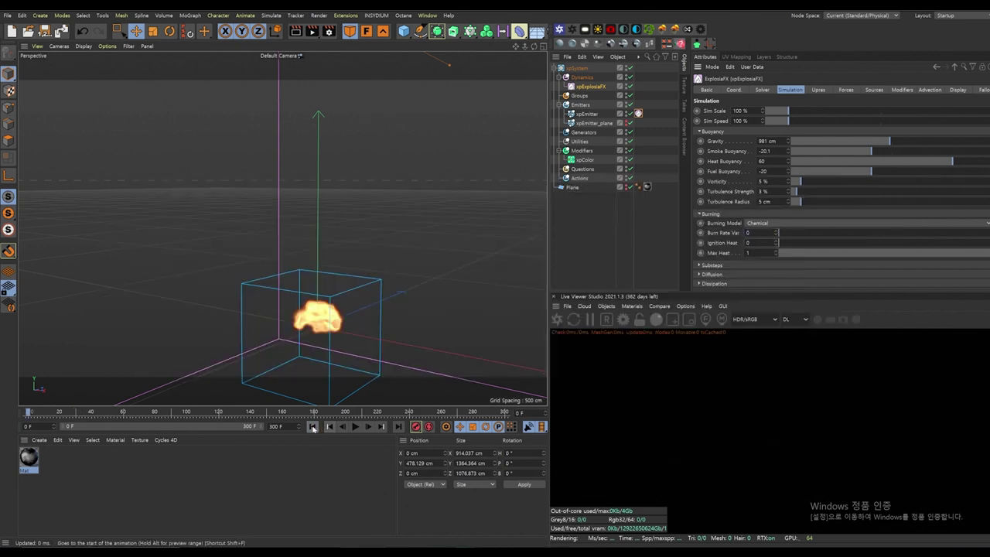
left_click(355, 427)
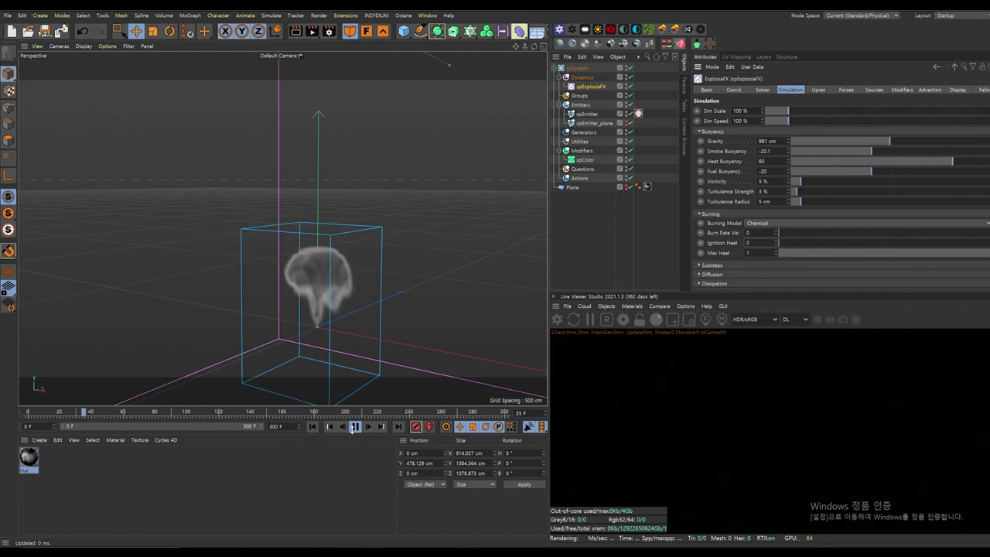
left_click(357, 427)
left_click_drag(353, 325, 332, 266, "alt")
middle_click_drag(333, 265, 335, 263, "alt")
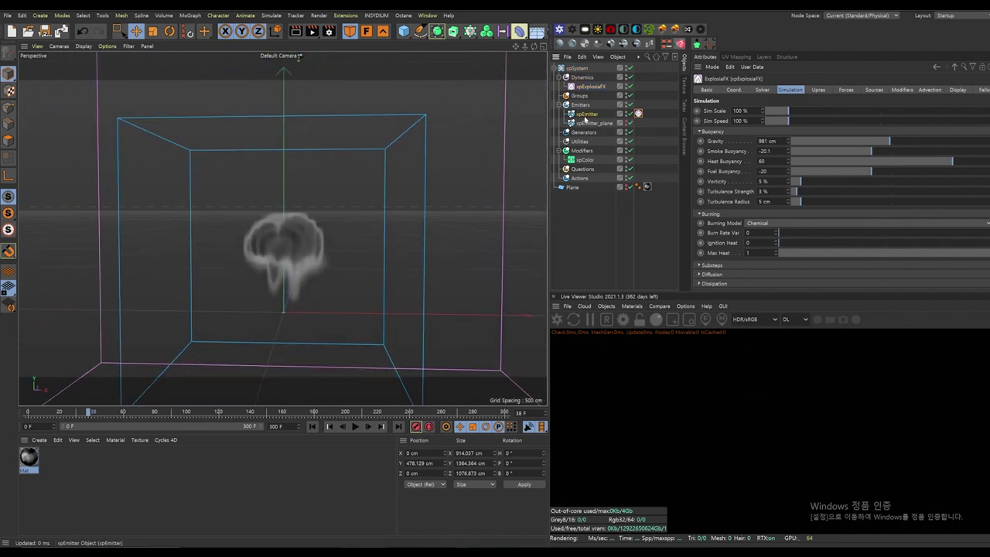
Set the circular emitter's Speed to 200 cm with 190 cm Variation, Radius to 10 cm and Shot Count to 10000
left_click(587, 115)
left_click(859, 90)
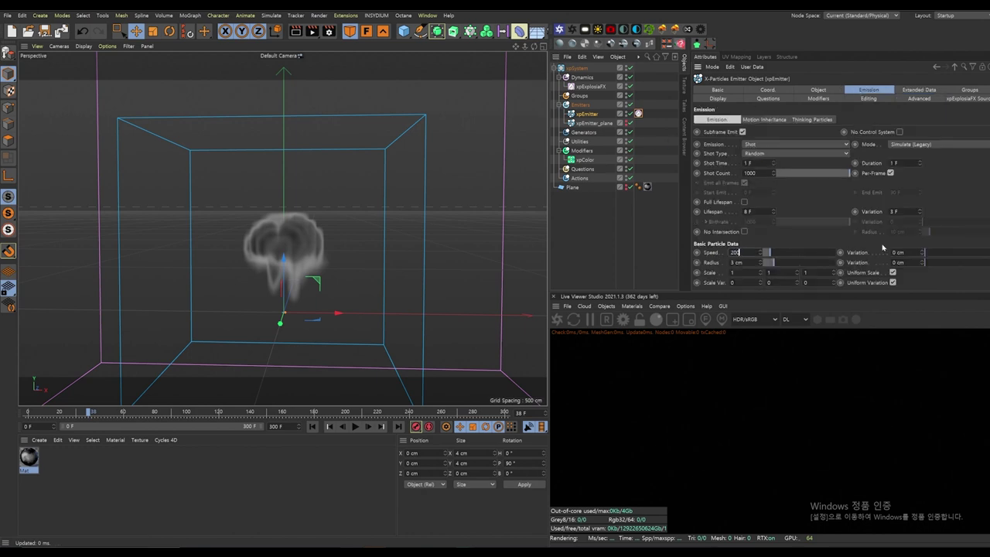
type("200")
key("Tab")
key("Tab")
left_click(757, 173)
type("0")
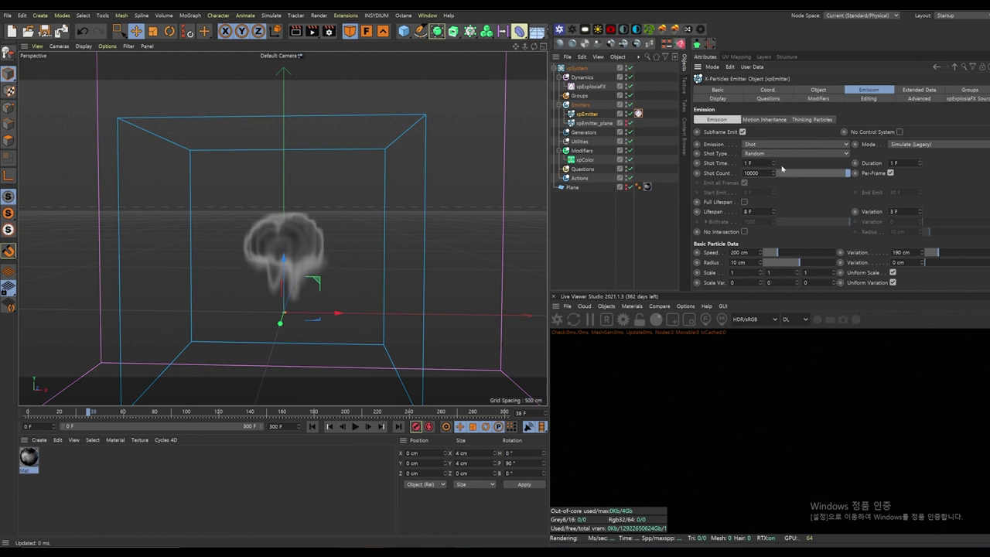
Set the circular emitter's Cone Angle to 25° and Variation to 40°, and its xpExplosiaFX Source tag's Velocity to 300%
left_click(911, 90)
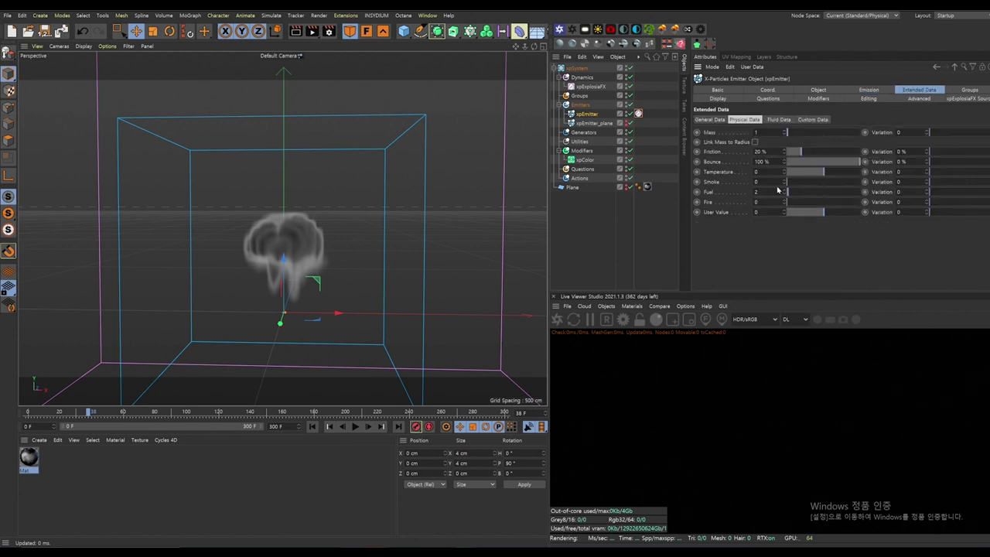
left_click(817, 90)
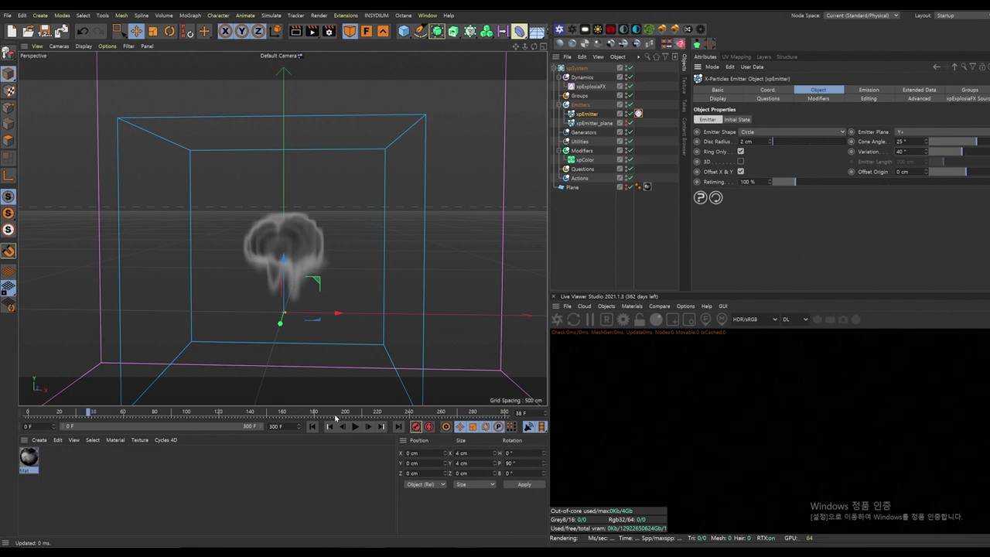
left_click(639, 114)
left_click_drag(743, 165, 671, 171)
key("Return")
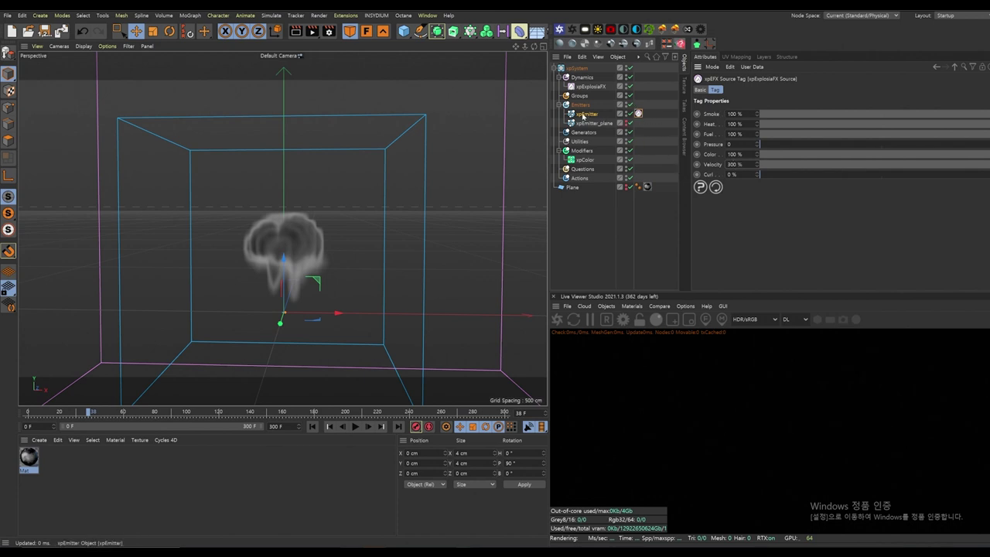
Duplicate the circular emitter and name the two emitters xpEmitter01 and xpEmitter02
left_click(586, 115)
left_click_drag(583, 116, 594, 112, "ctrl")
double_click(589, 123)
type("10")
key("Return")
double_click(589, 114)
key("Return")
double_click(595, 123)
type("01")
key("Return")
double_click(597, 115)
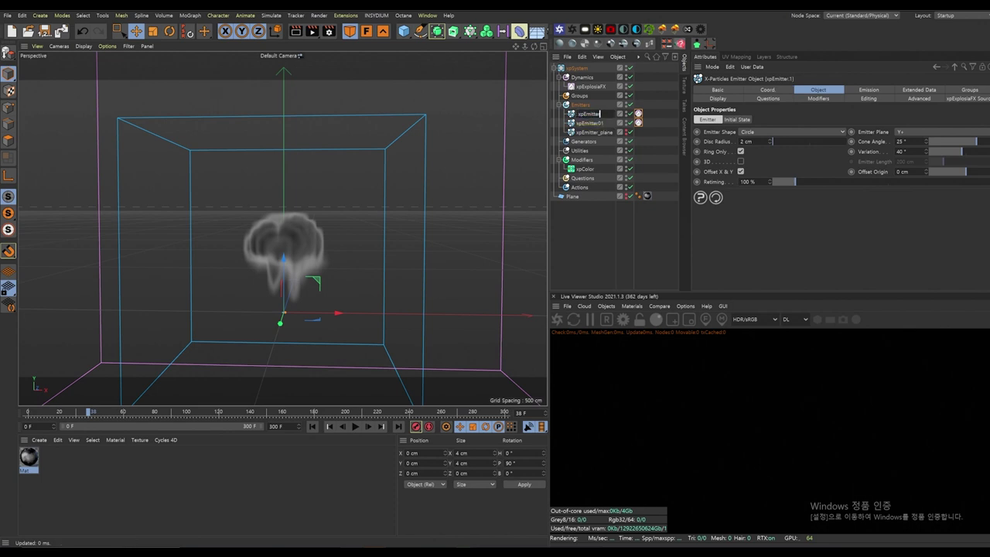
key("Return")
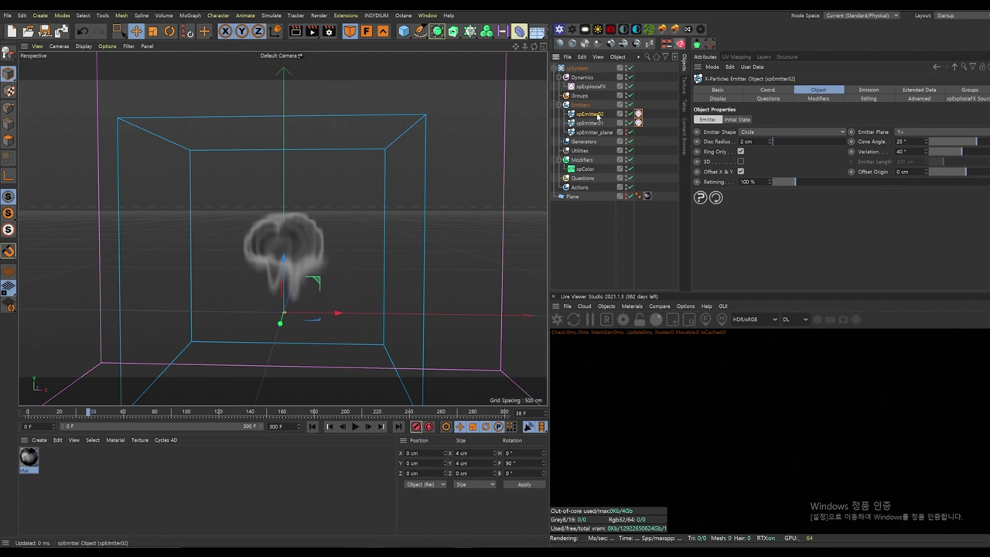
Rotate xpEmitter02 to tilt its emission direction
mouse_move(319, 269)
left_mouse_down("alt")
mouse_move(300, 286)
mouse_move(325, 272)
left_mouse_up("alt")
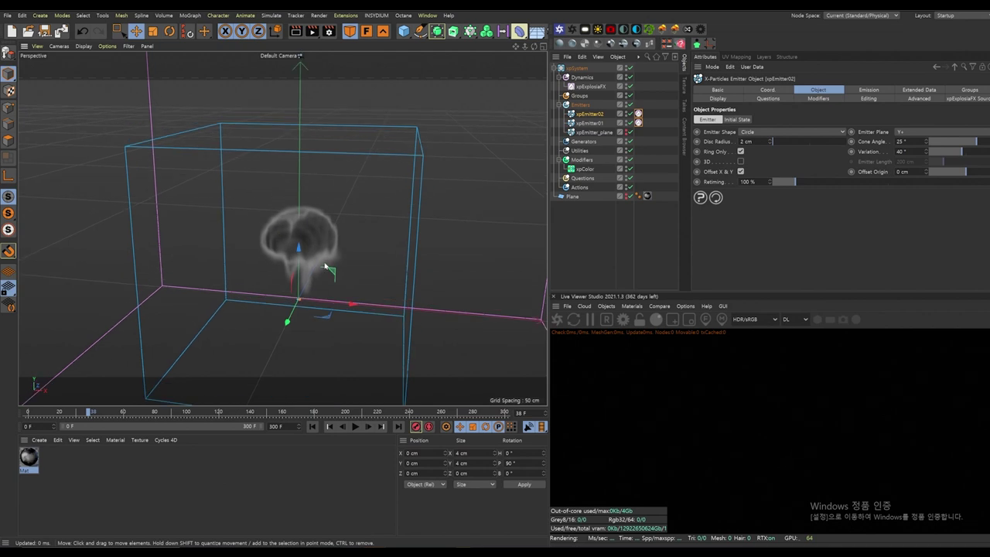
key("r")
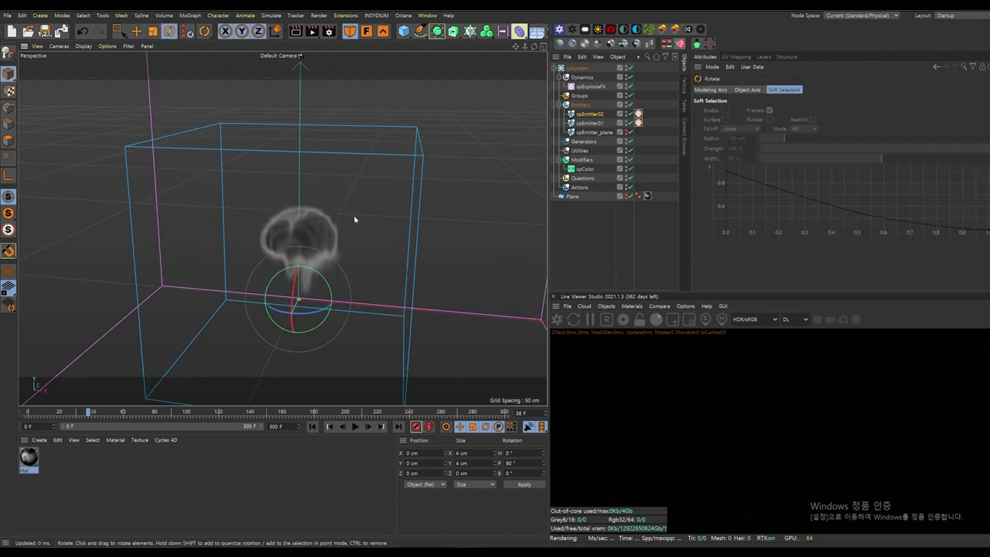
left_click_drag(305, 267, 293, 294)
Tilt xpEmitter01 to a rotation of about H -52.7°, P 71.9°, B 51.3° and replay the simulation from the start
left_click(591, 123)
left_click(323, 277)
key("ctrl+z")
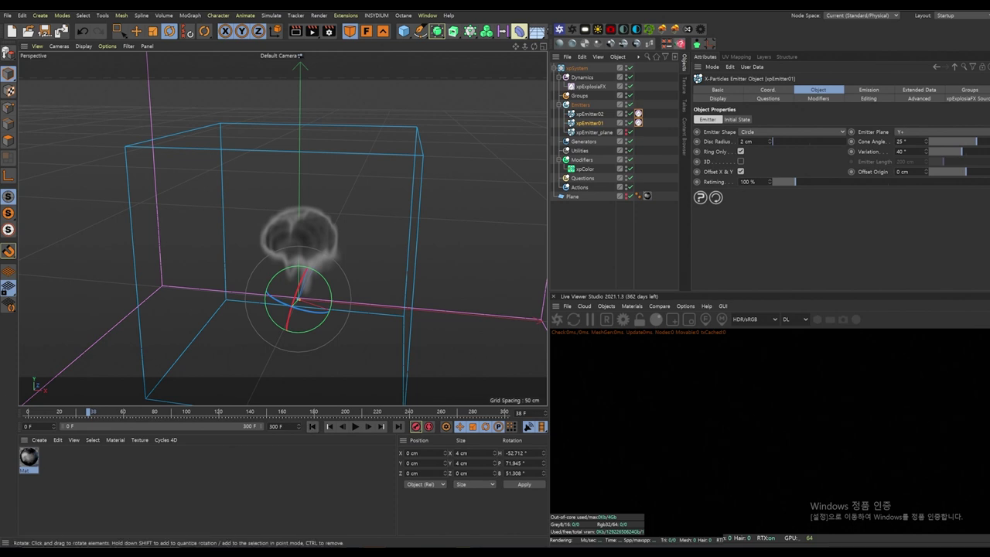
left_click(311, 427)
left_click(355, 426)
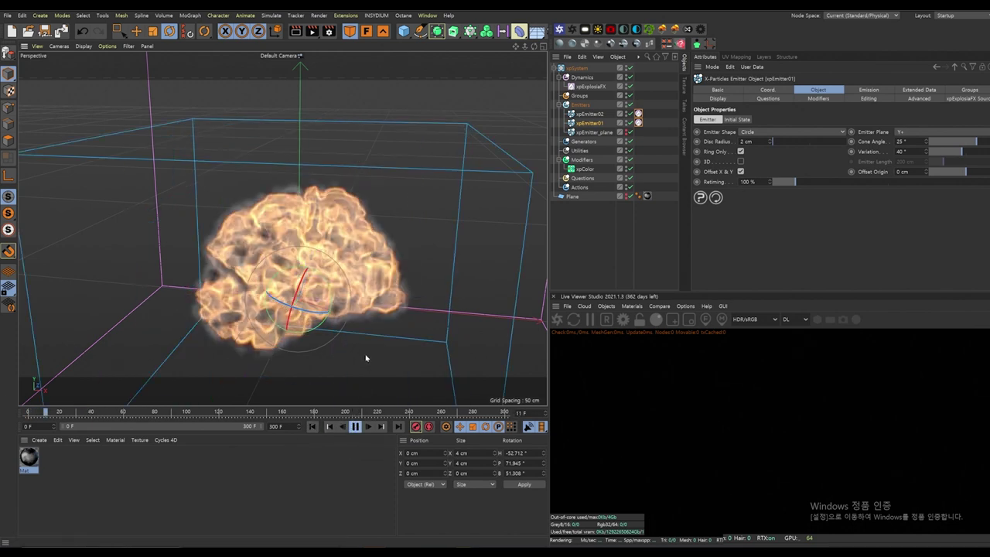
Examine the shape of the playing explosion simulation from several distances and angles, and stop playback
right_click_drag(361, 346, 293, 366, "alt")
left_click_drag(282, 228, 330, 254, "alt")
right_click_drag(323, 253, 254, 275, "alt")
right_click_drag(256, 267, 190, 293, "alt")
middle_click_drag(262, 266, 268, 287, "alt")
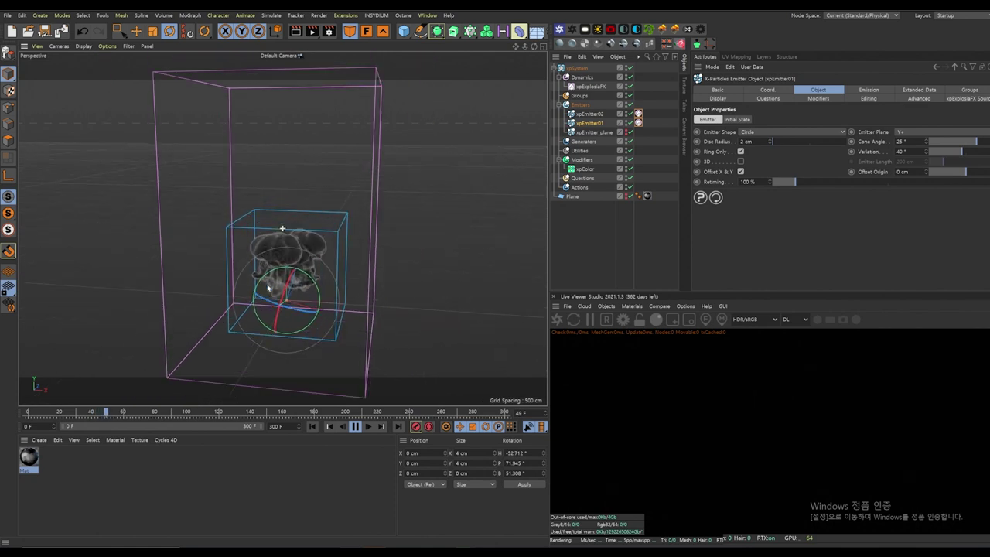
left_click(402, 258)
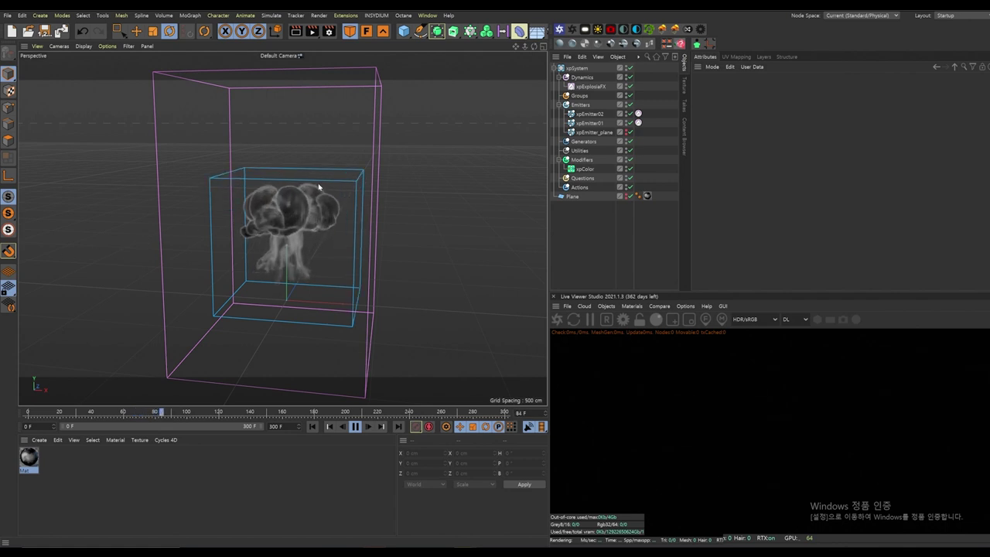
middle_click_drag(319, 187, 312, 227, "alt")
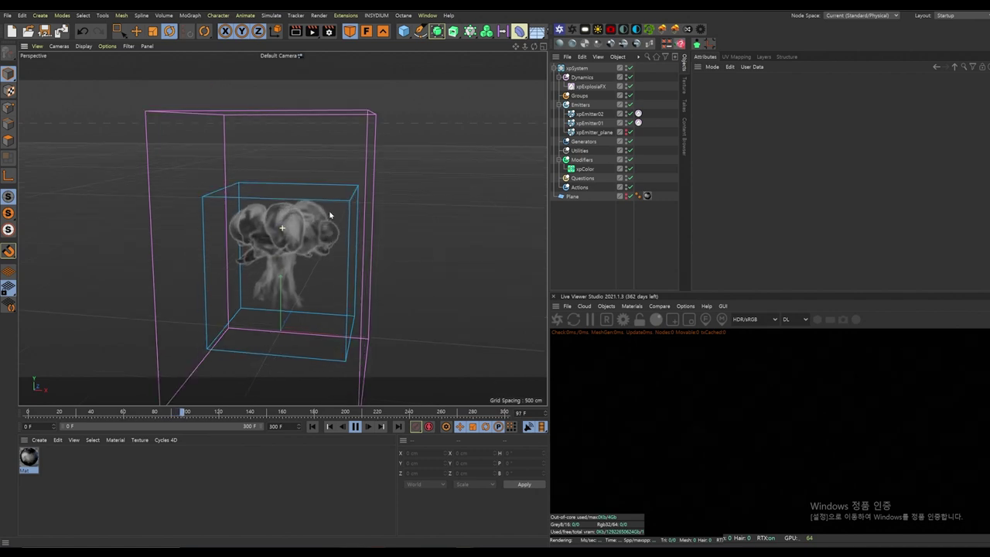
left_click_drag(312, 227, 332, 210, "alt")
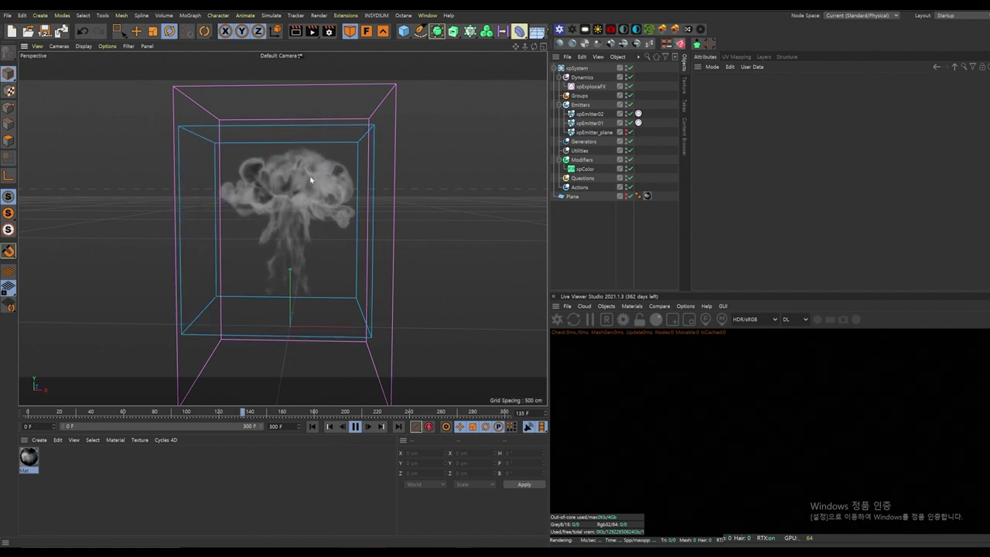
key("F8")
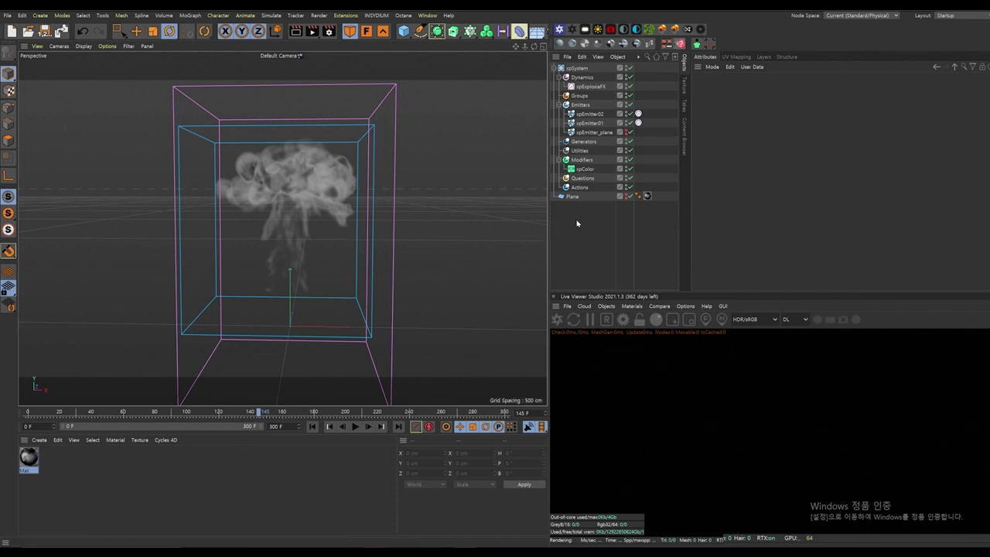
Show the plane, rewind the simulation and move xpEmitter02 and xpEmitter01 together down to about Y -138 cm, below the plane
left_click(627, 196)
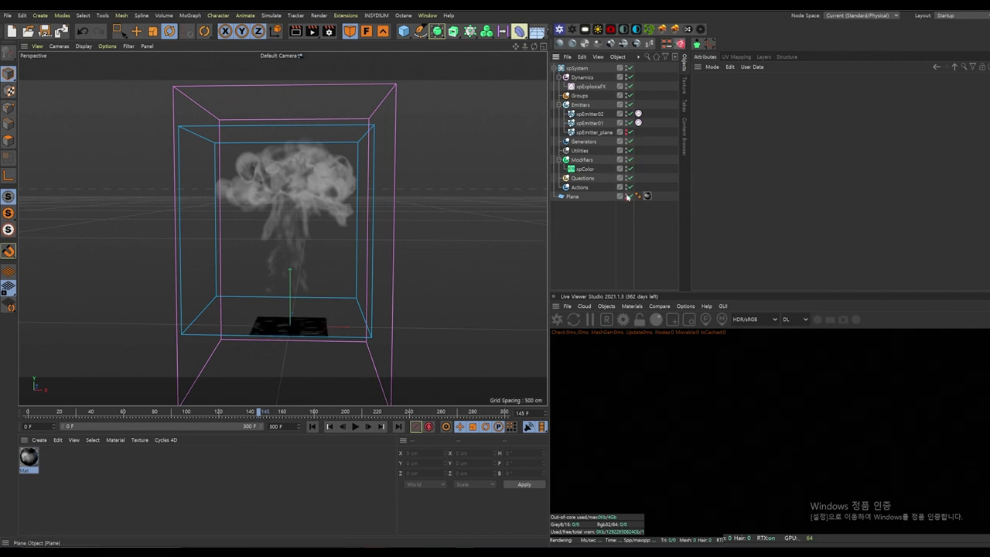
left_click(312, 426)
left_click_drag(312, 325, 336, 276, "alt")
scroll(287, 340, "up", 5)
left_click(588, 115)
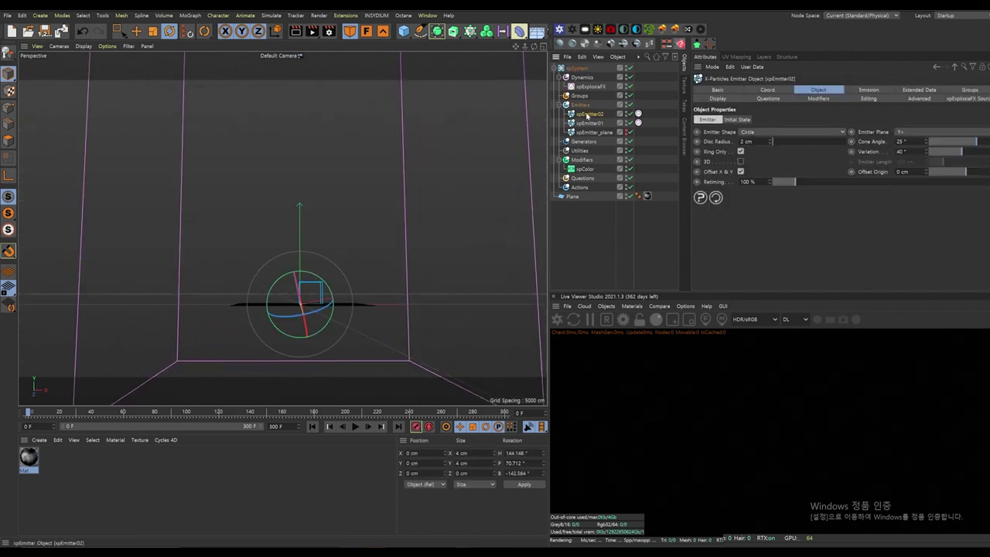
left_click(586, 125, "ctrl")
key("e")
left_click_drag(301, 265, 296, 313)
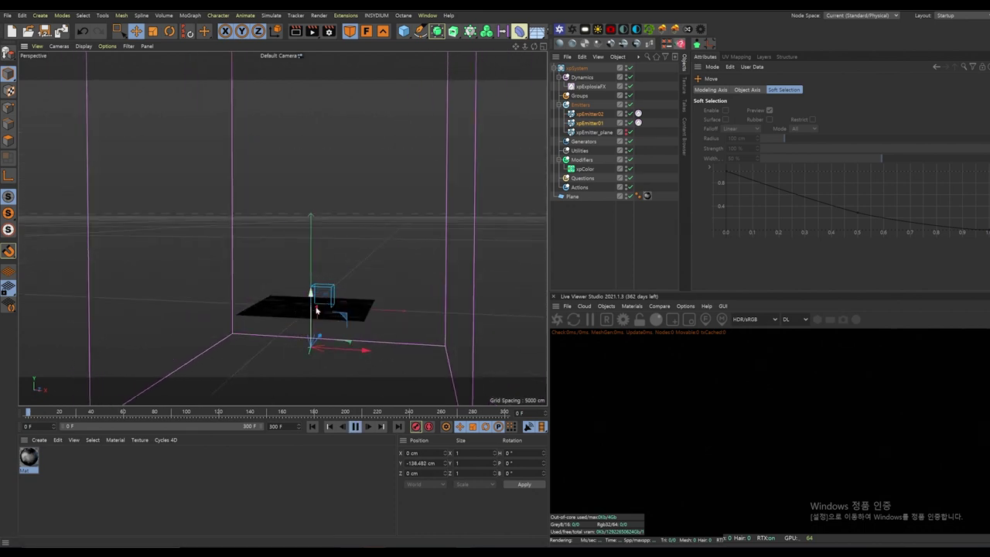
Rewind the simulation and lower both circular emitters further to about Y -191 cm
key("F8")
scroll(352, 299, "down", 4)
left_click_drag(332, 289, 324, 256, "alt")
left_click(313, 426)
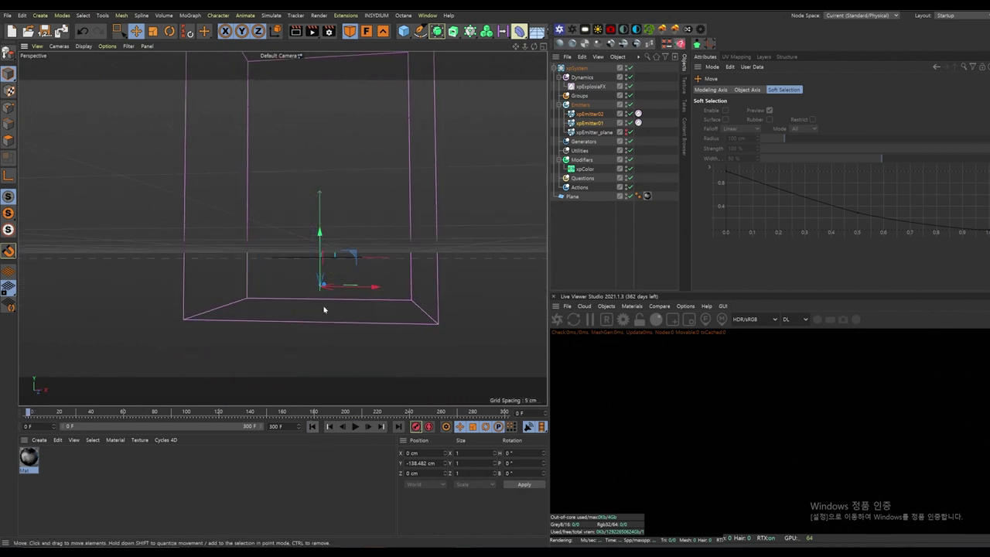
left_click_drag(322, 242, 328, 273)
scroll(314, 302, "down", 1)
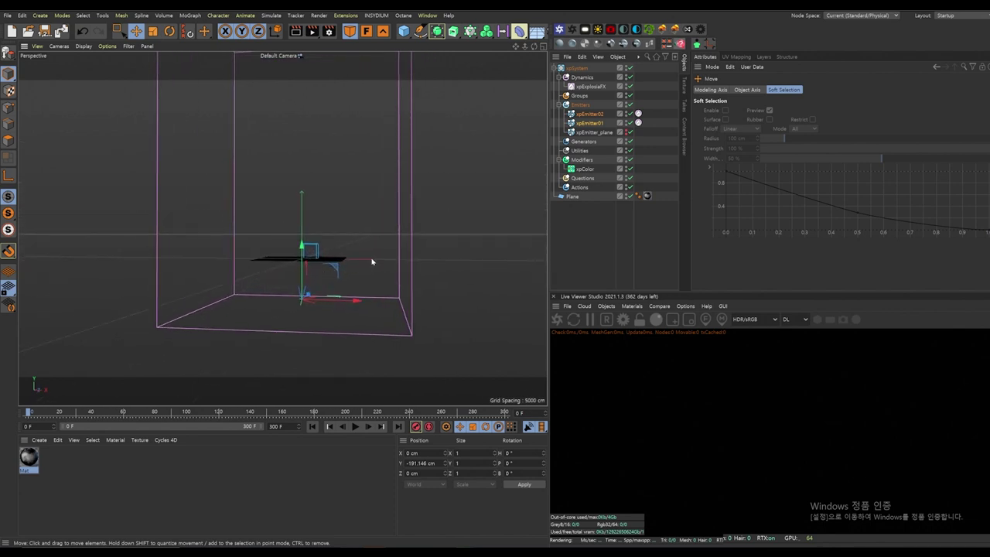
Enable Advect Particles in xpExplosiaFX and set the advection Smoke, Fuel, Temperature and UVW to 0%
left_click(591, 86)
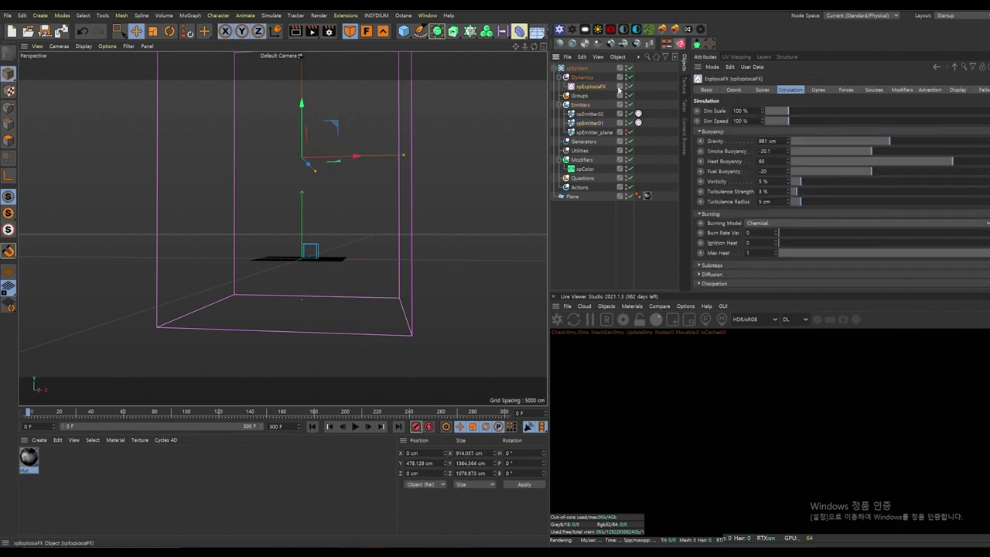
left_click(927, 89)
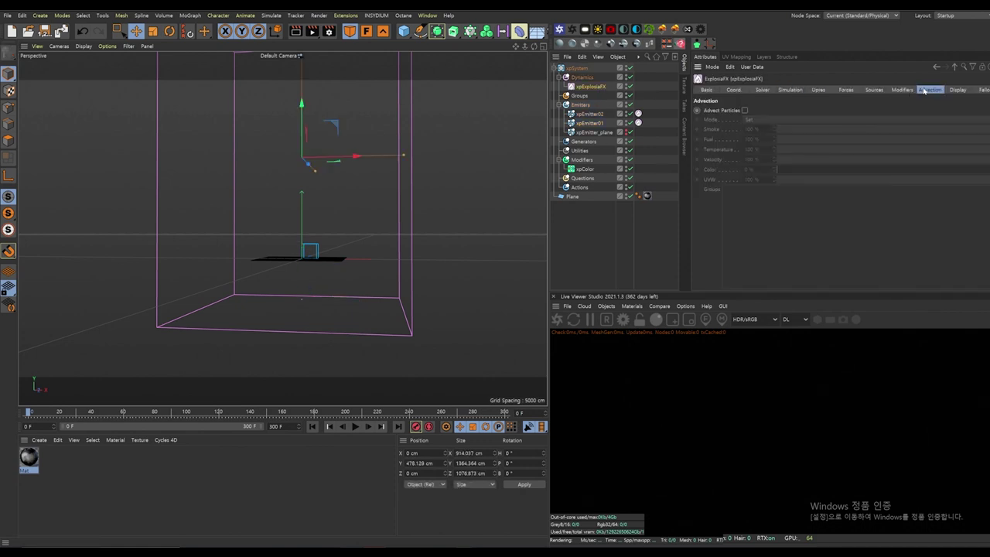
left_click(744, 110)
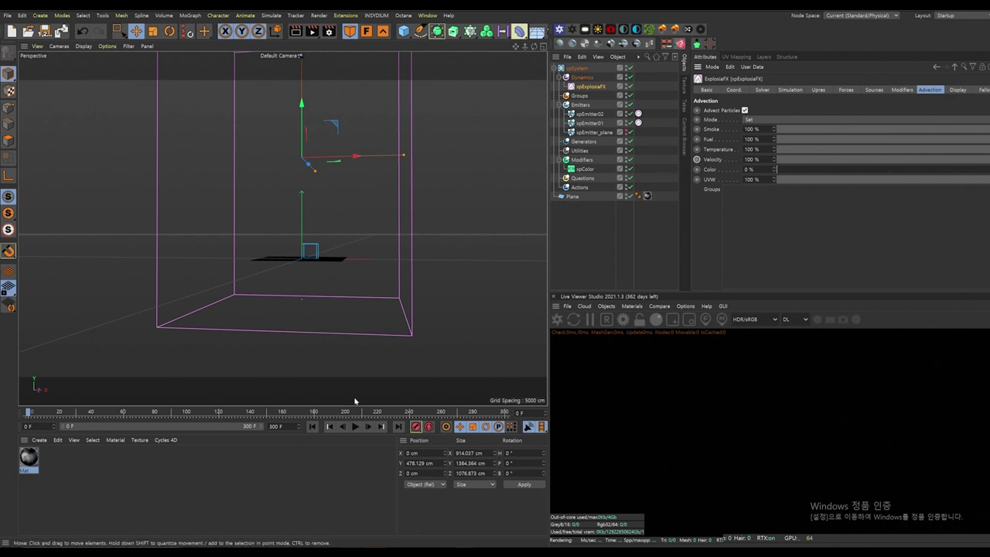
left_click(792, 130)
left_click_drag(800, 138, 777, 139)
left_click(790, 150)
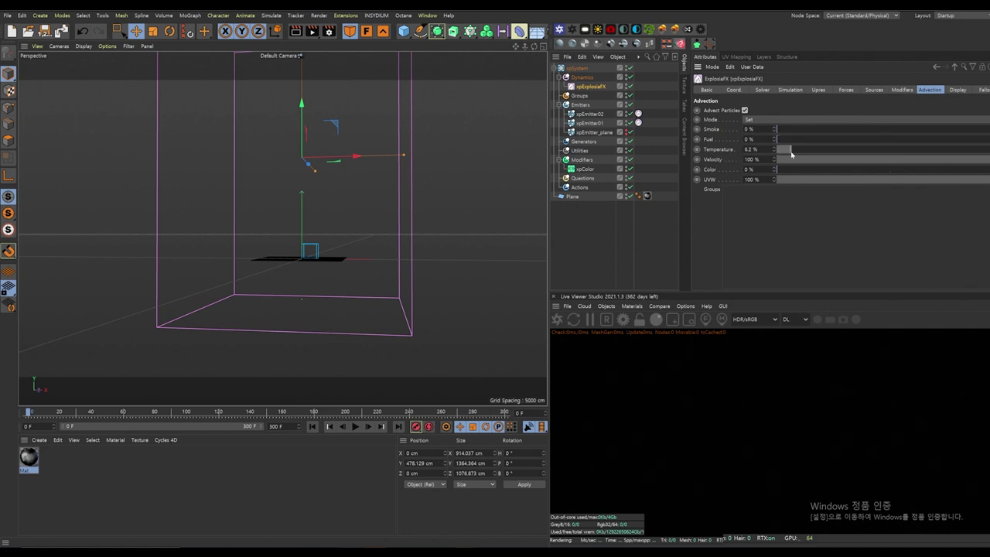
left_click(781, 180)
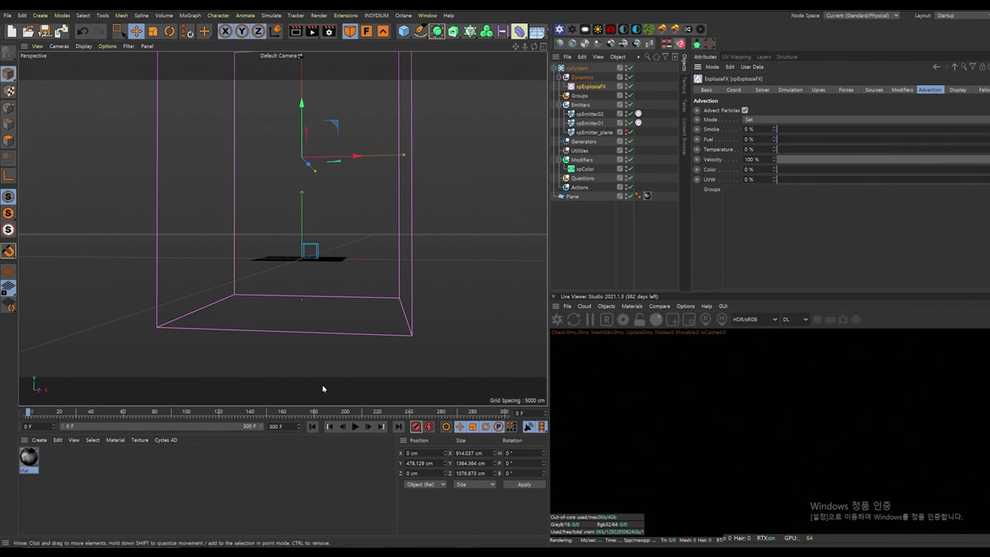
Play the simulation with the lowered emitters to check the smoke rising past the plane, and stop playback
left_click_drag(432, 202, 432, 209, "alt")
right_click_drag(432, 209, 420, 210, "alt")
left_click_drag(420, 210, 435, 209, "alt")
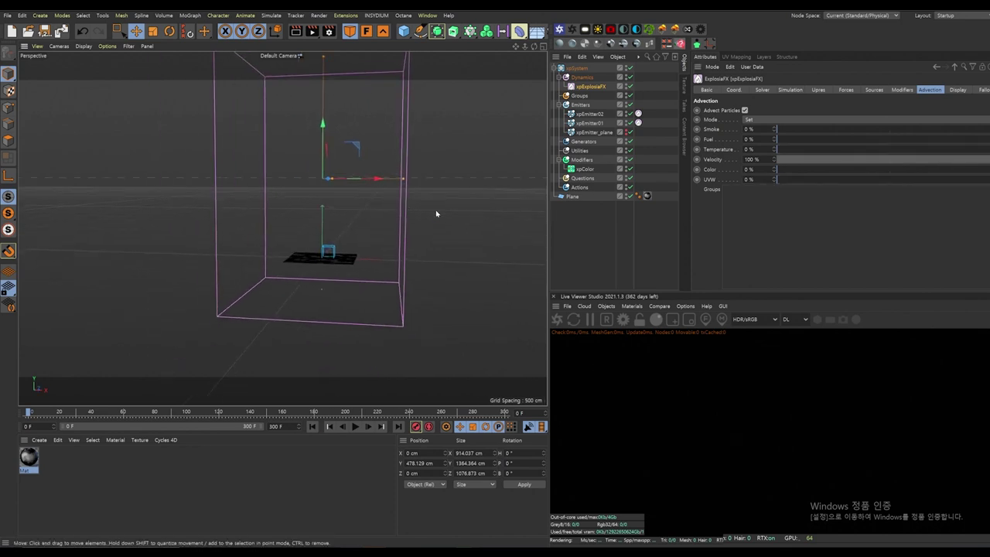
left_click(435, 209)
left_click(355, 427)
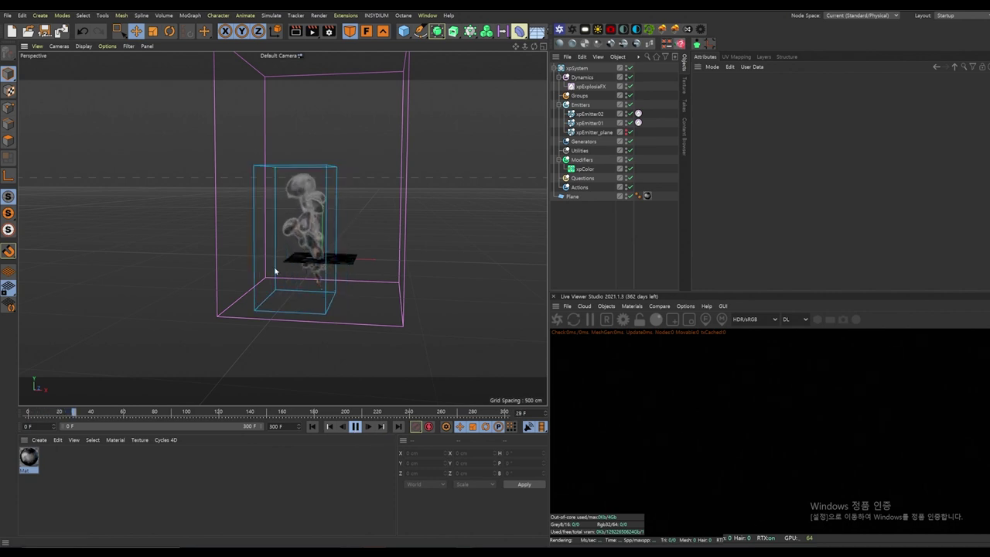
left_click(355, 427)
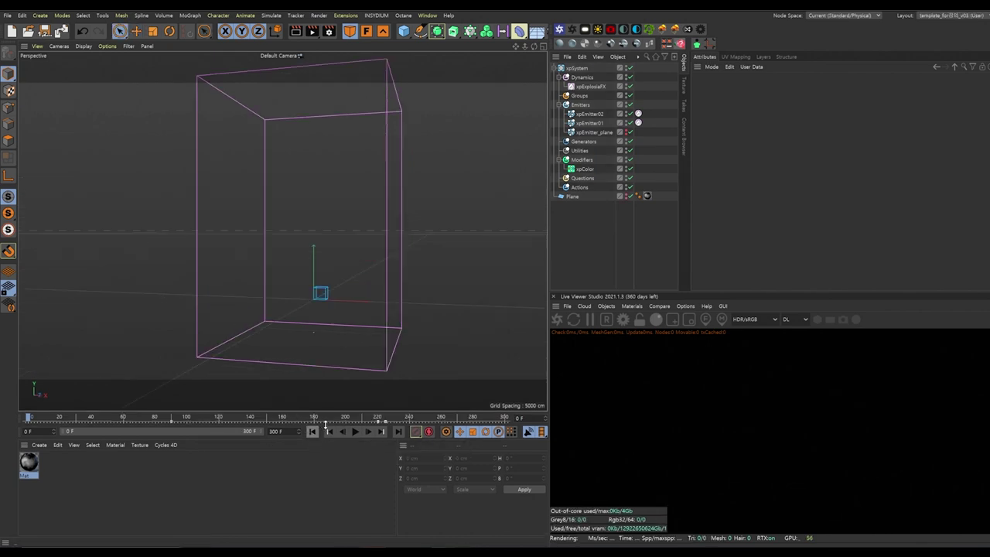
Add xpExplosiaFX to the modifier object list of xpEmitter02 and xpEmitter01 and test the simulation briefly
left_click(588, 115)
left_click(586, 122, "shift")
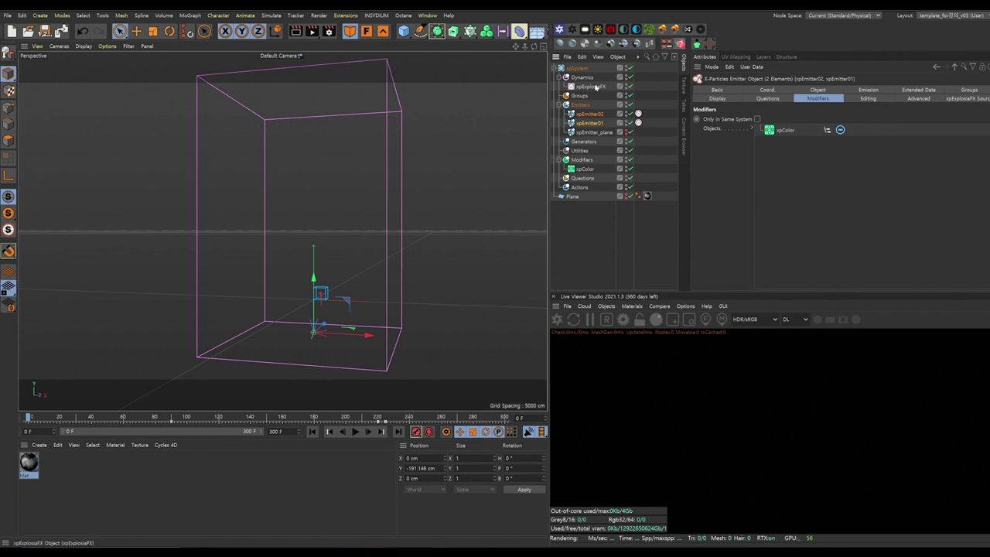
left_click_drag(589, 86, 781, 136)
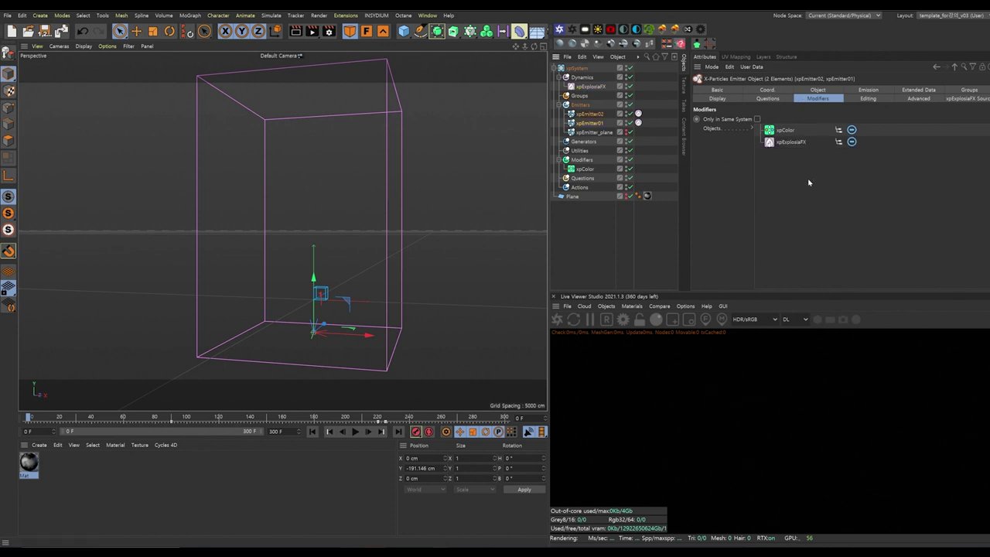
left_click(355, 432)
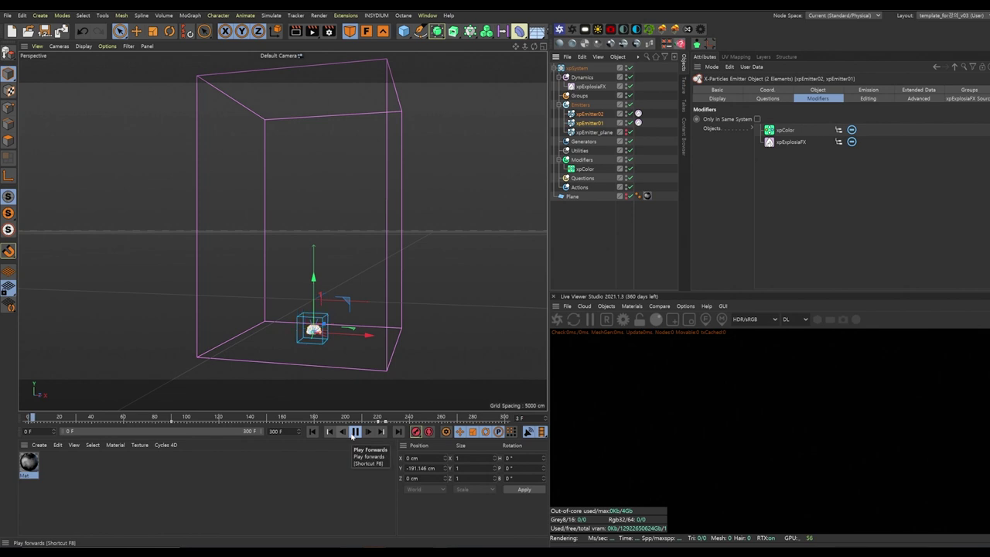
left_click(354, 431)
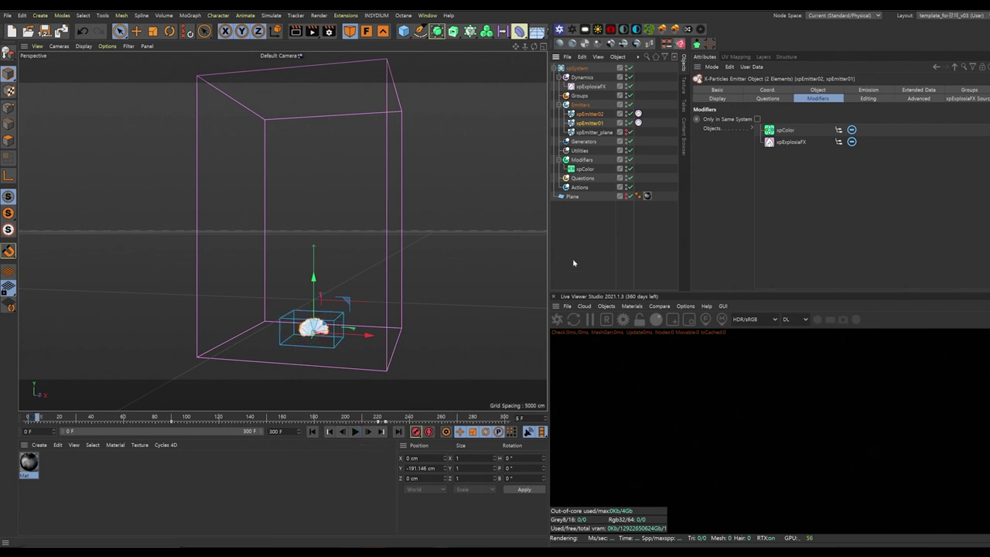
Show xpEmitter_plane, hide xpExplosiaFX in the viewport and play from the start to inspect the plane particles' motion
left_click(626, 133, "alt")
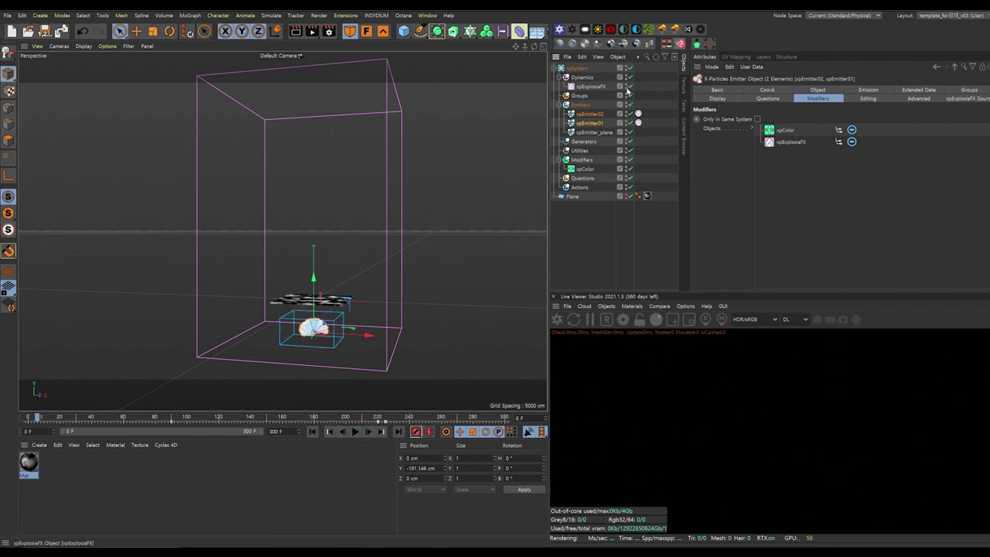
left_click(312, 432)
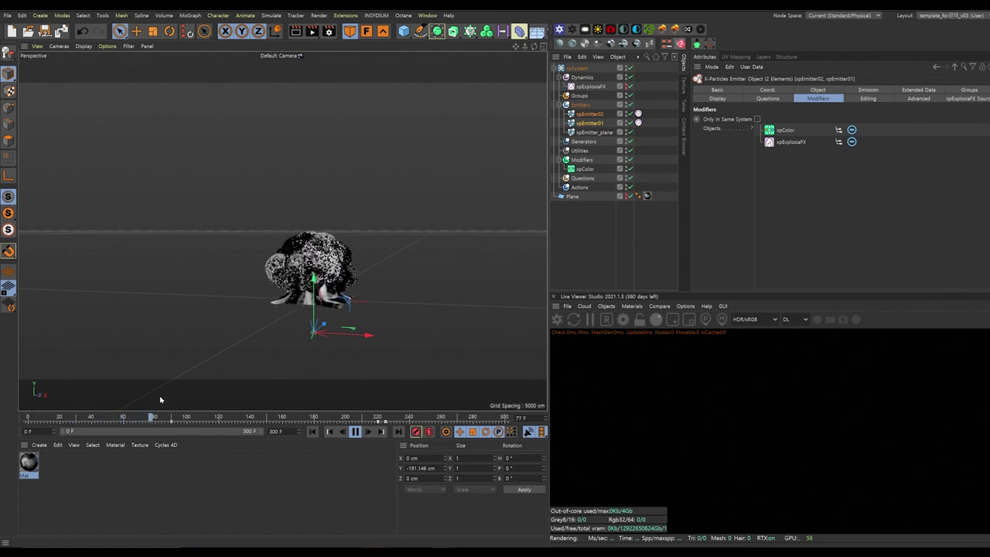
left_click(355, 433)
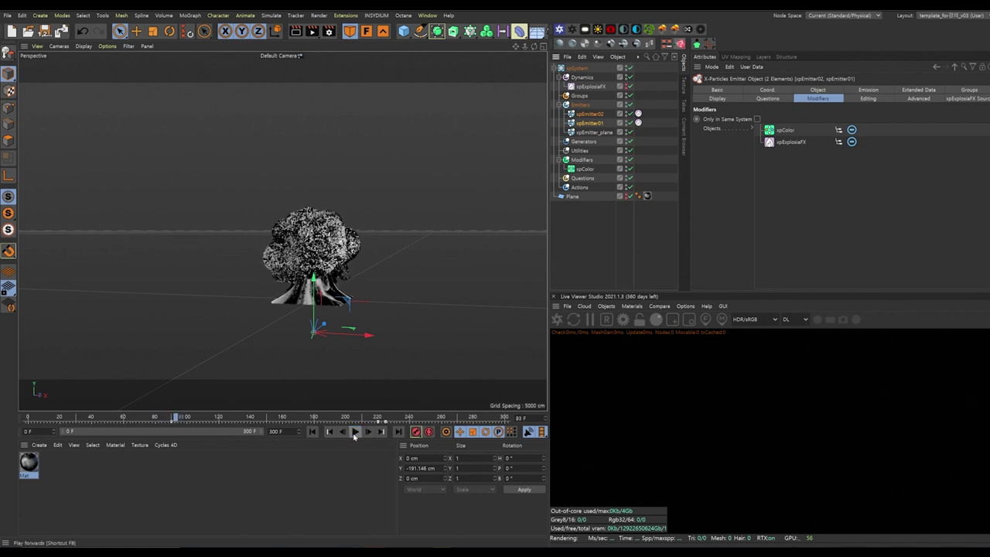
left_click_drag(392, 422, 145, 423)
left_click(165, 423)
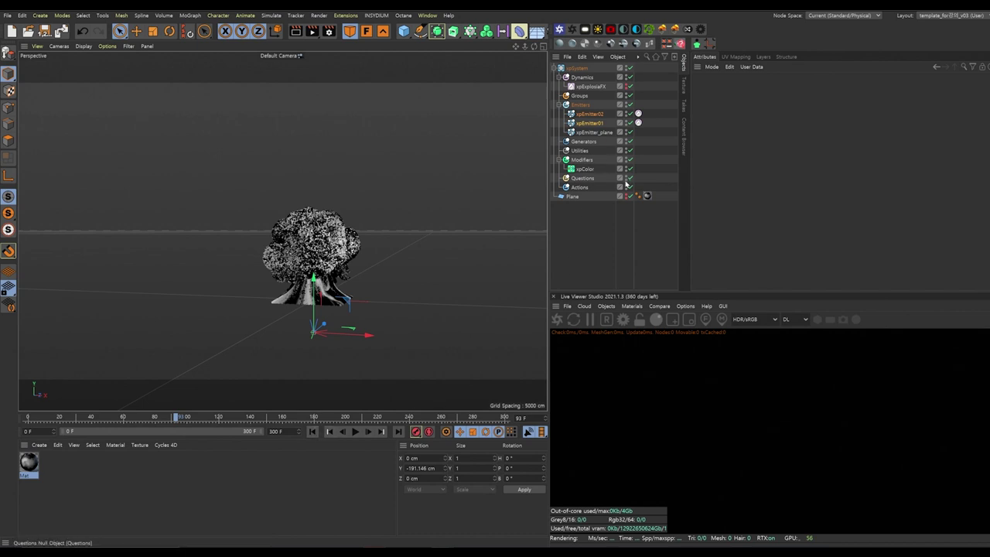
Hide xpEmitter_plane, make xpExplosiaFX visible again and display its simulation settings
double_click(625, 133, "alt")
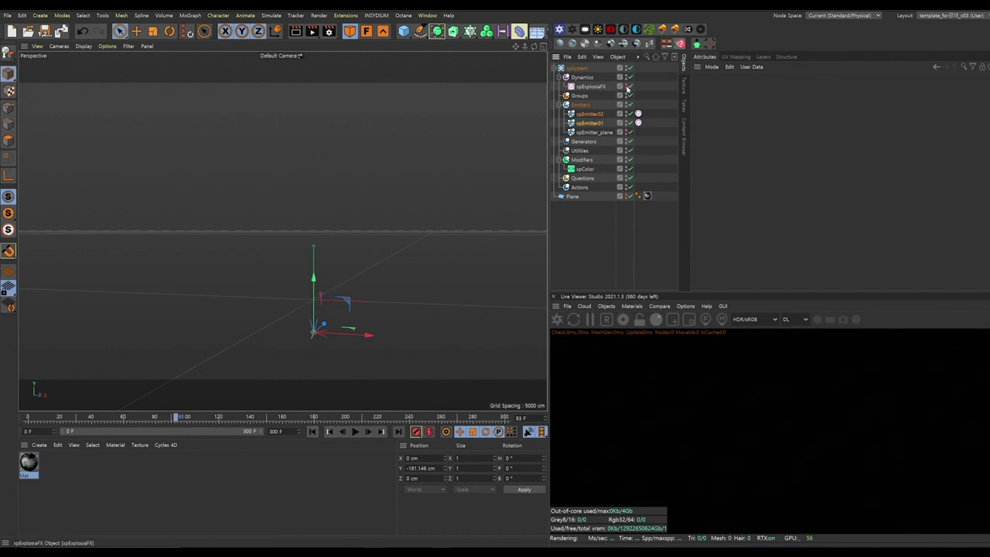
left_click(626, 132)
left_click(590, 86)
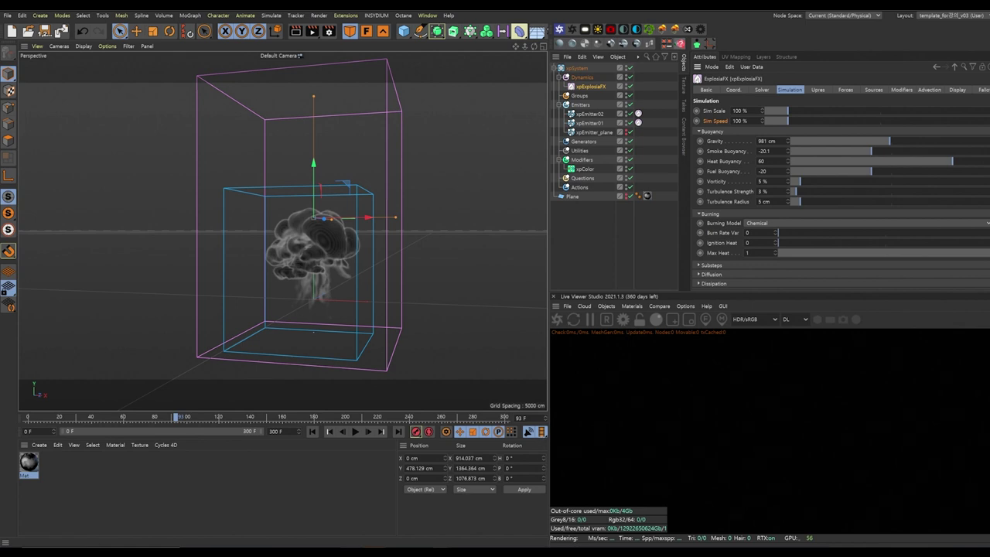
Keyframe xpExplosiaFX's Sim Speed at 100% on frame 80 and at 10% three frames further on
double_click(519, 417)
type("80")
key("Return")
left_click(368, 432)
left_click(368, 431)
left_click(369, 432)
left_click_drag(749, 121, 719, 129)
type("10")
key("Return")
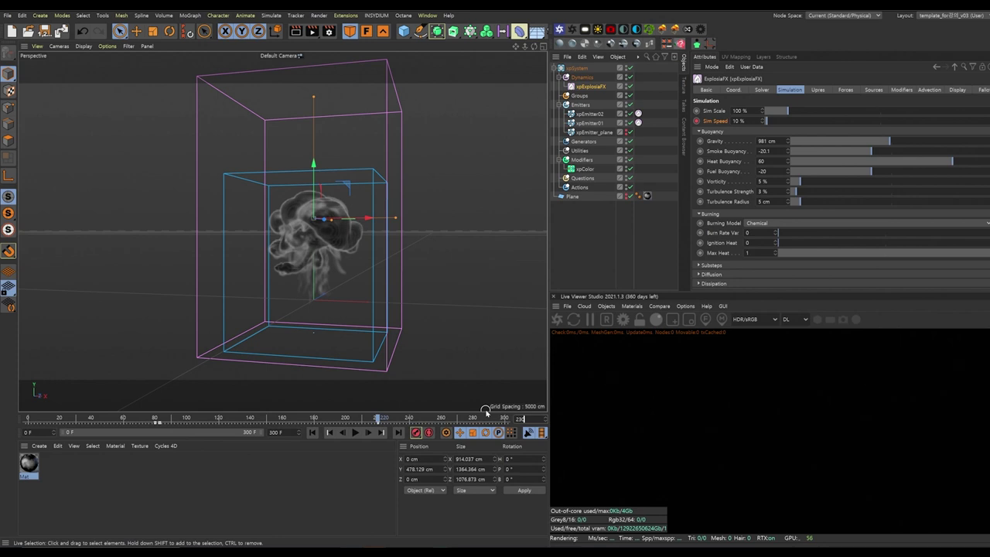
Hold the Sim Speed at 10% with a keyframe on frame 220 and keyframe it at 100% on frame 230
left_click_drag(750, 120, 706, 128)
type("1")
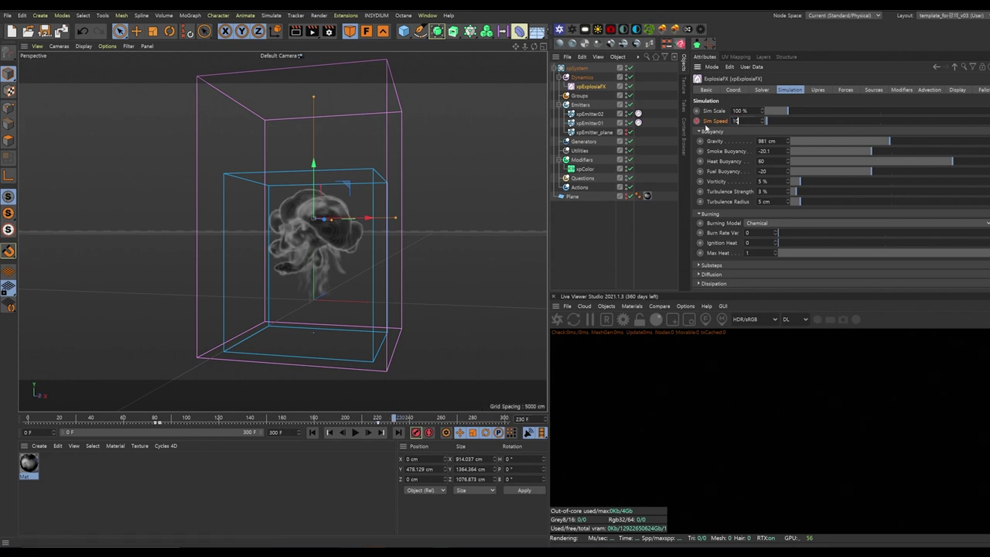
type("00")
key("Return")
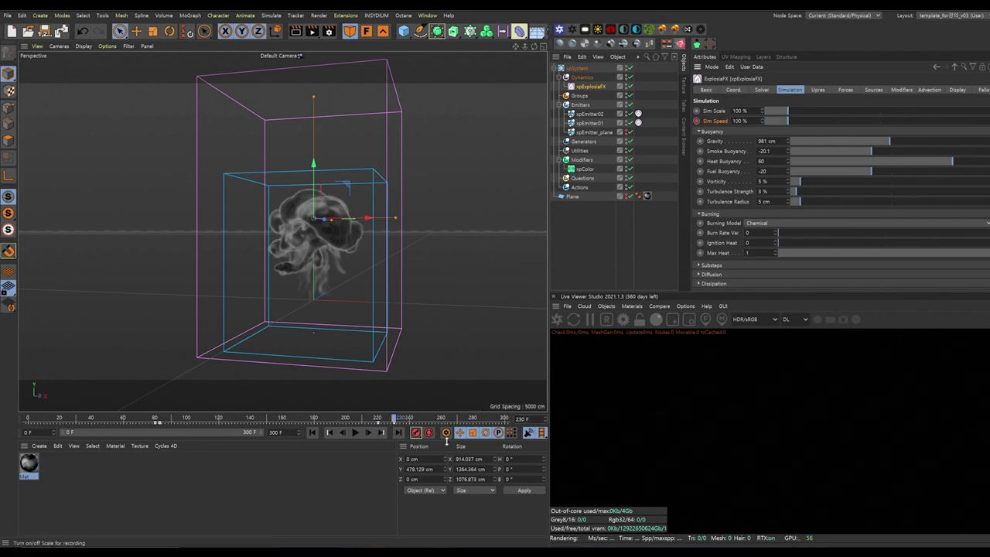
Play the retimed simulation from the start, and show xpEmitter_plane partway through to check how its particles follow the slowdown
left_click(310, 431)
left_click(355, 432)
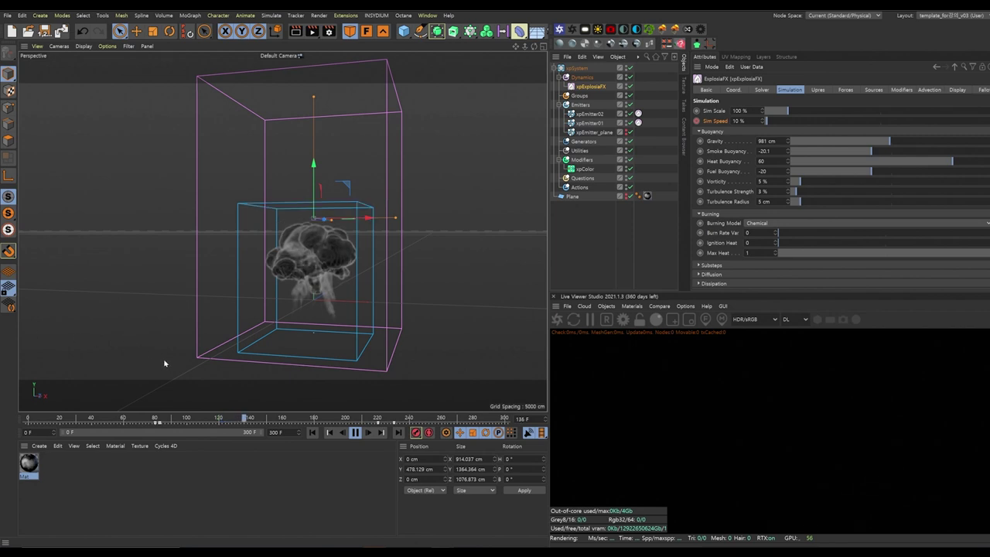
left_click(354, 432)
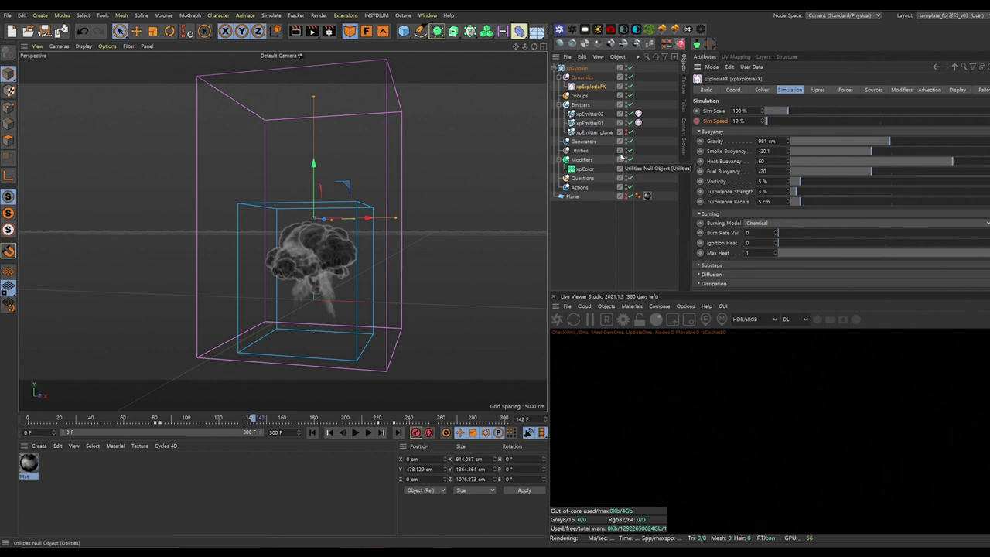
left_click(627, 132, "alt")
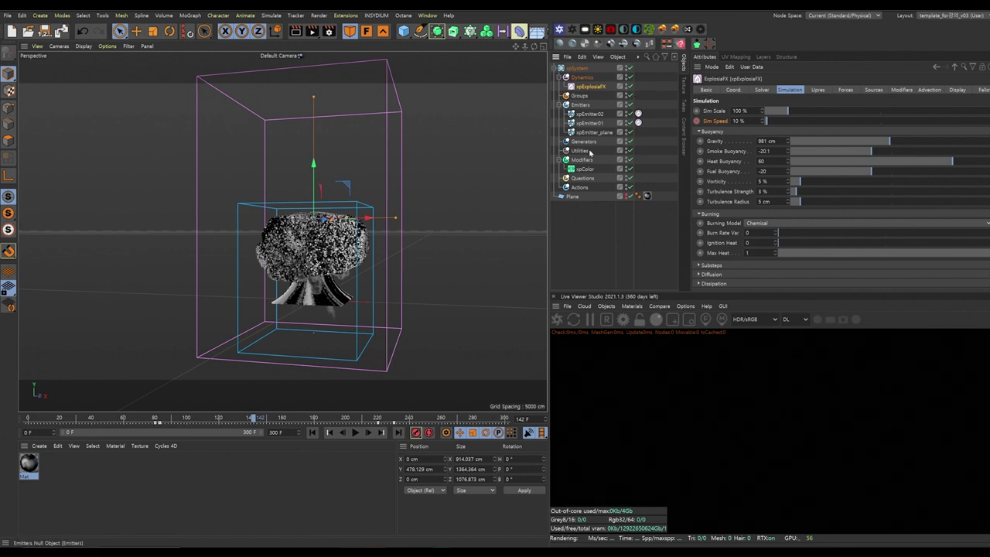
left_click(355, 432)
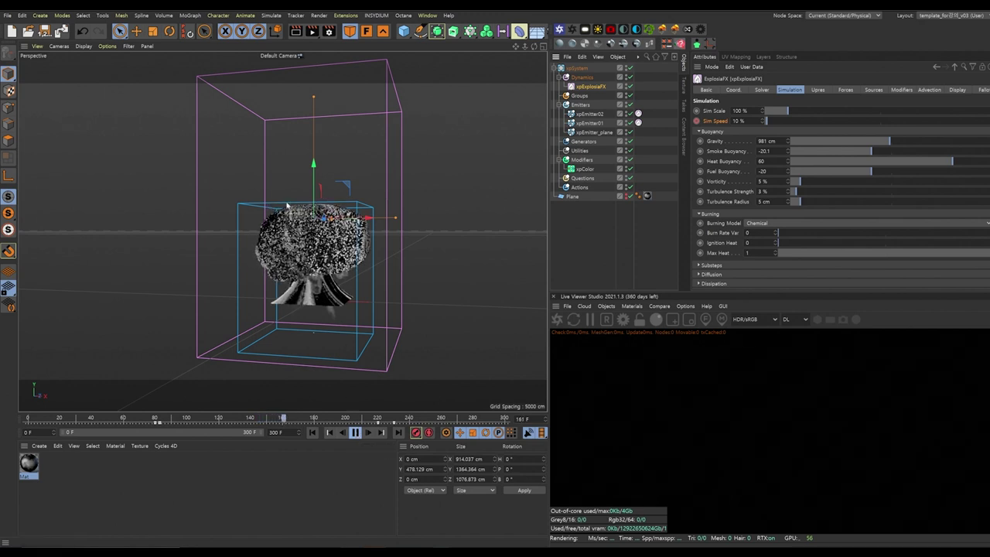
Drive xpEmitter_plane's Retiming with xpExplosiaFX's Sim Speed, using Set Driver and Set Driven (Absolute)
left_click(355, 433)
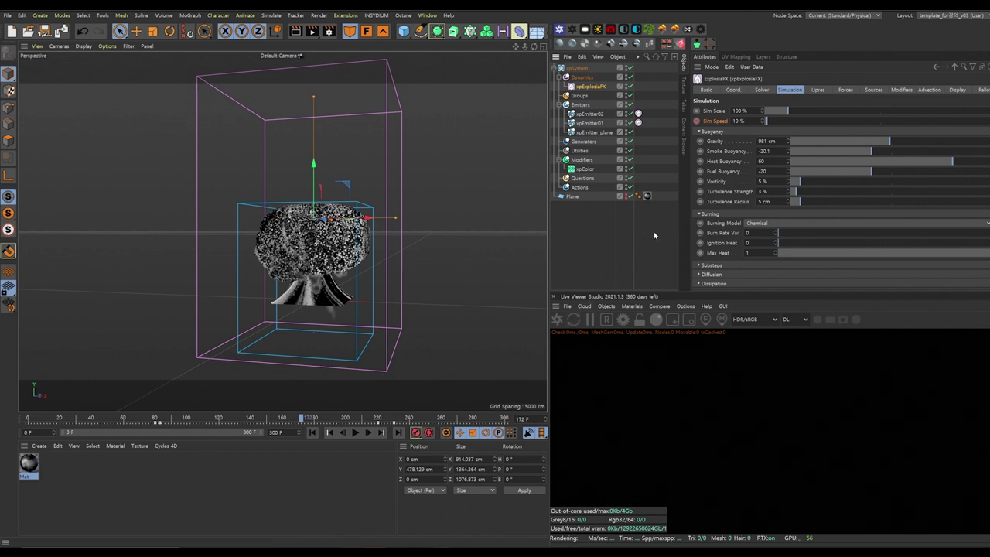
right_click(721, 124)
mouse_move(762, 137)
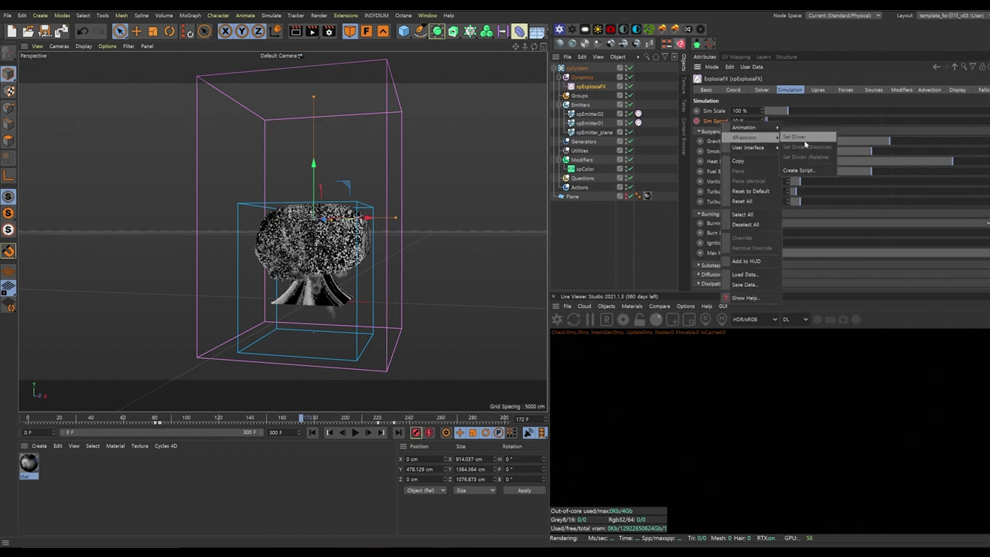
left_click(809, 137)
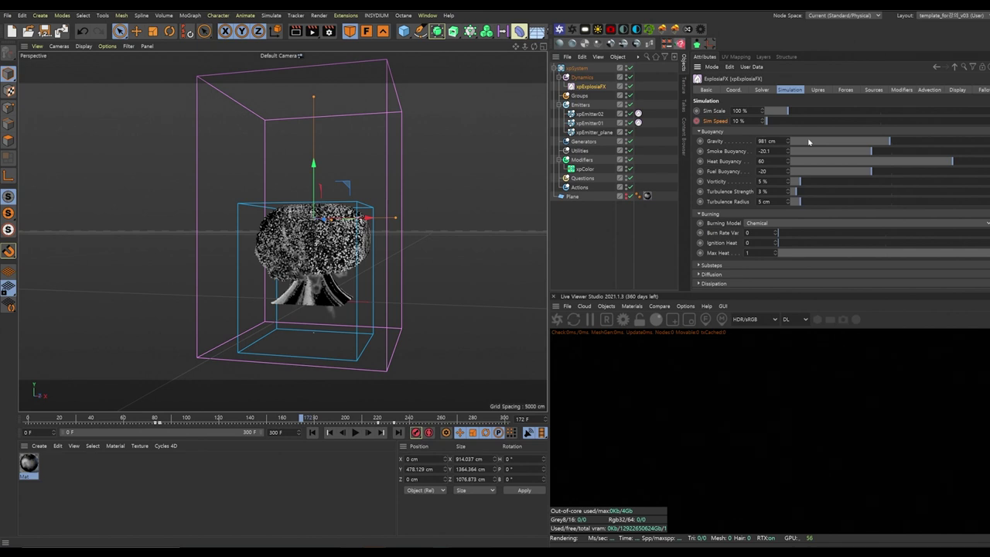
left_click(602, 132)
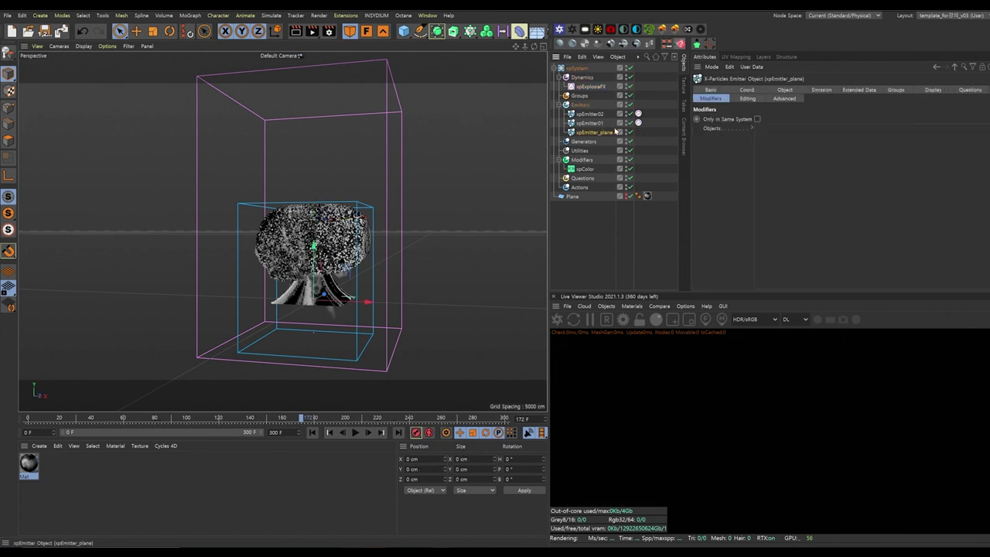
left_click(784, 90)
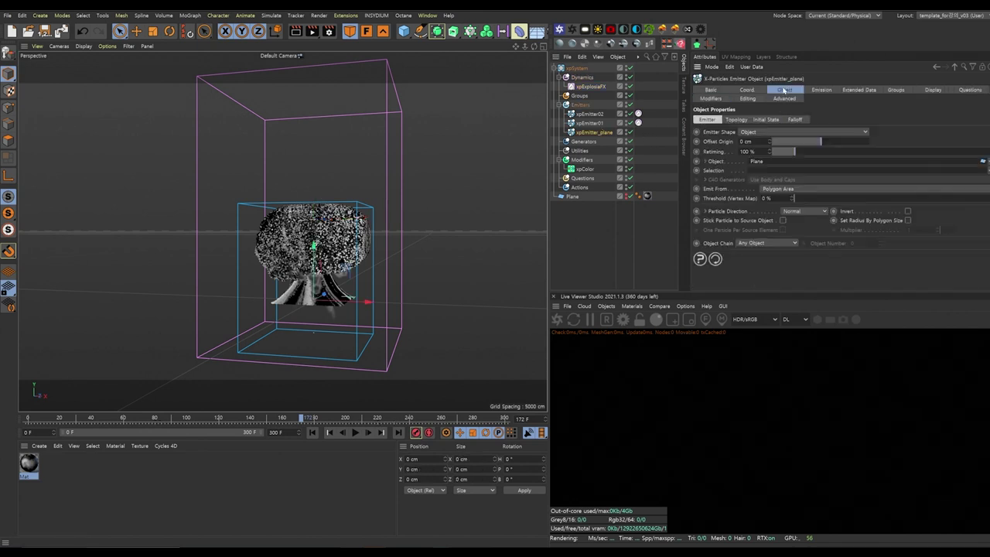
right_click(711, 152)
mouse_move(742, 167)
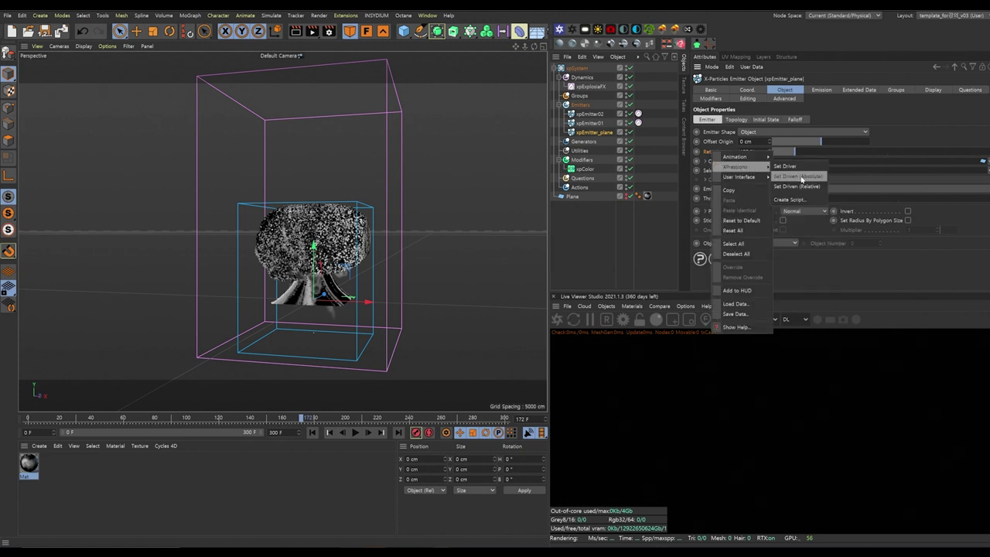
left_click(799, 177)
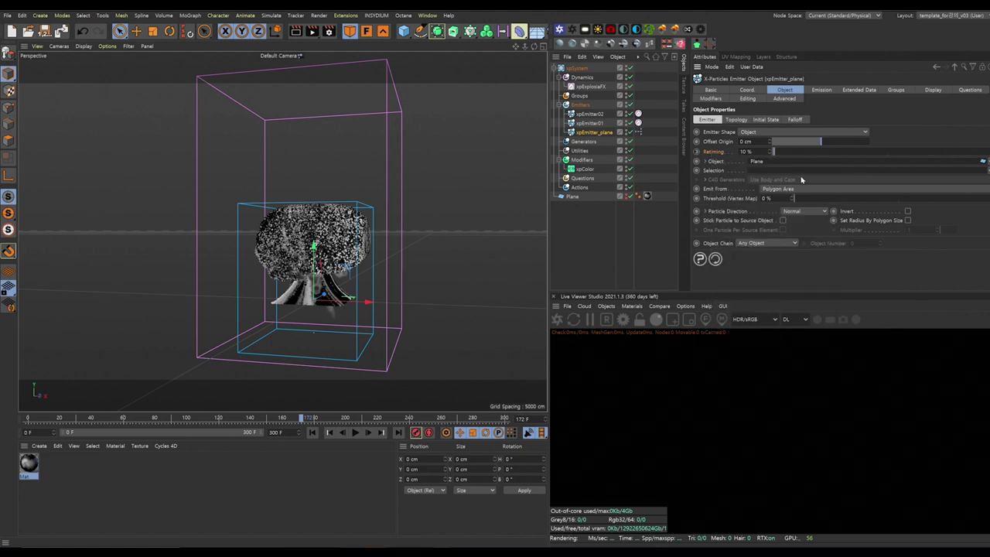
Play the simulation from the start to about frame 150 to check how the linked plane particles slow down
left_click(311, 432)
left_click(355, 432)
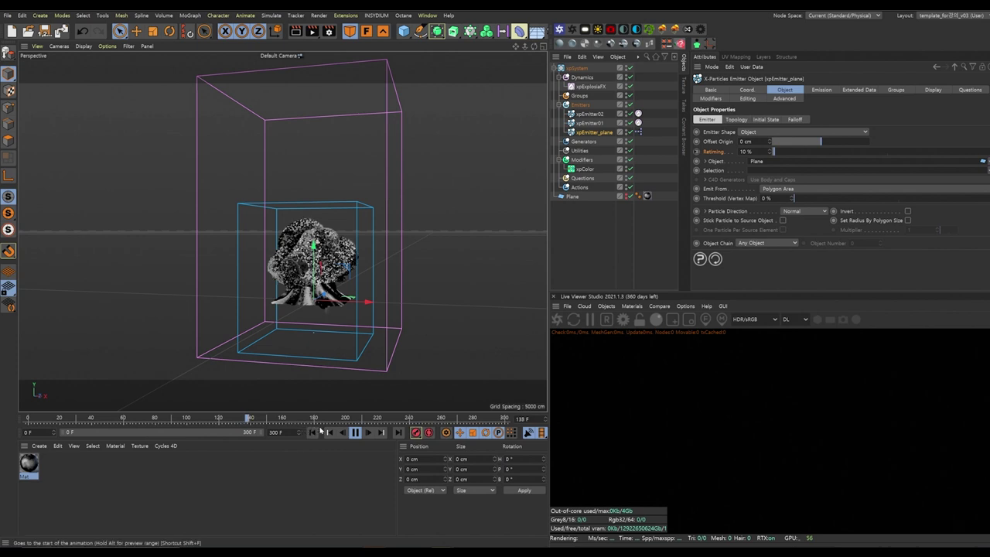
left_click(356, 433)
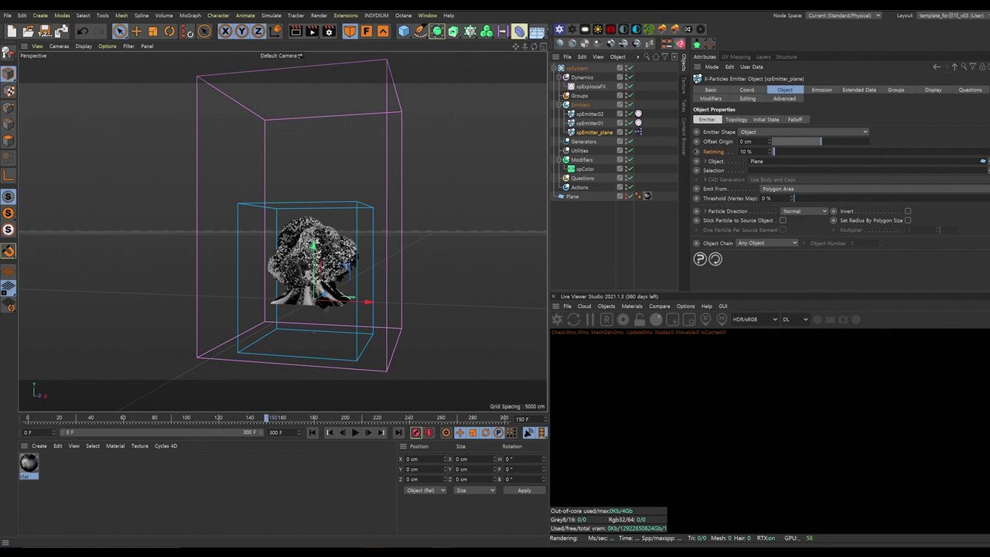
Open the Noise shader in Mat's Color channel and keyframe its Animation Speed at 0 on frame 90
double_click(29, 462)
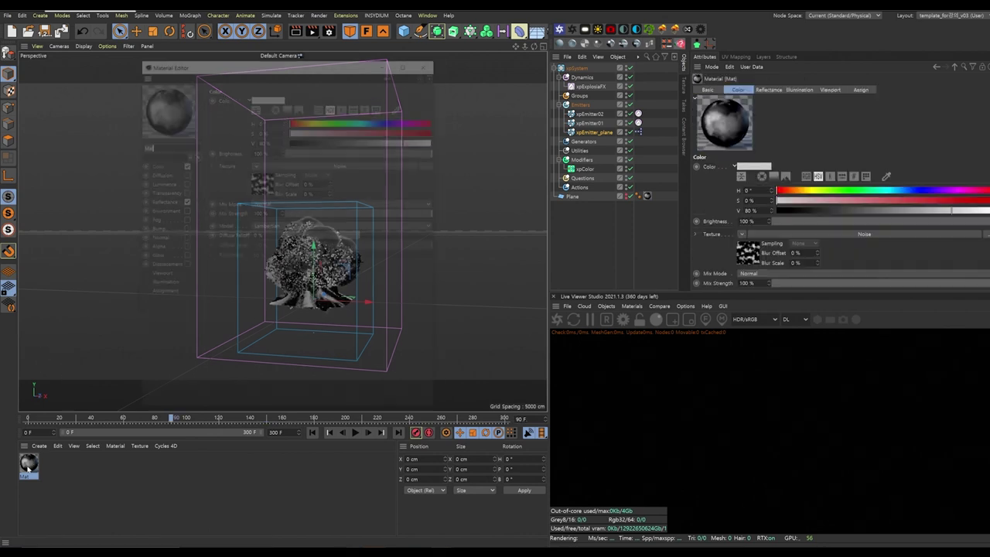
left_click_drag(328, 64, 708, 98)
left_click(636, 356)
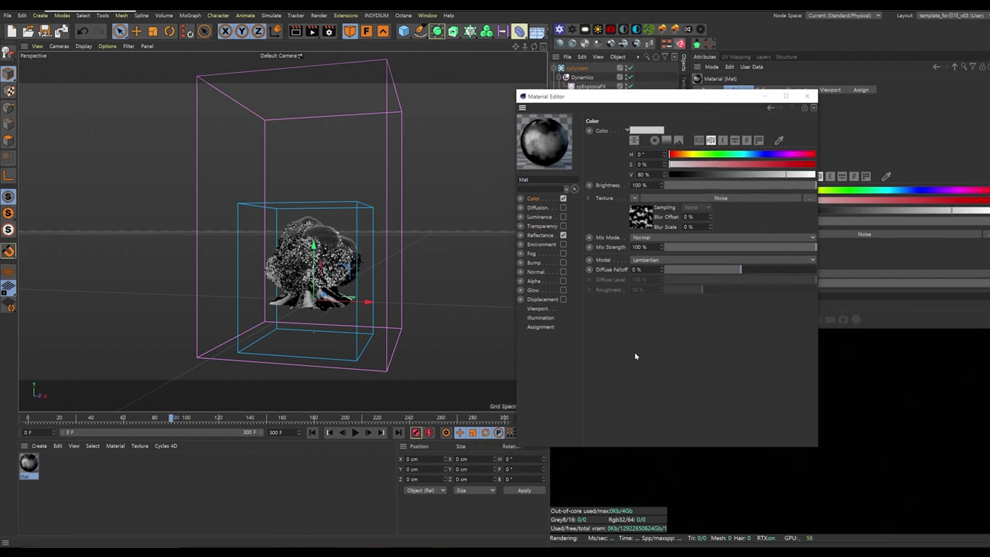
left_click(642, 218)
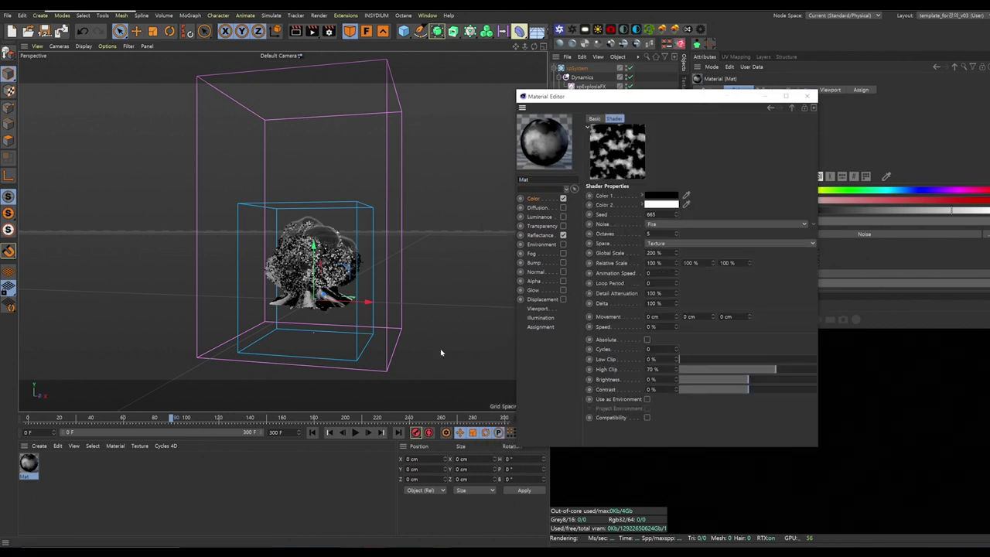
left_click(589, 273)
Keyframe the Noise shader's Animation Speed at 4 on frame 220
left_click_drag(627, 102, 699, 120)
left_click_drag(530, 418, 459, 425)
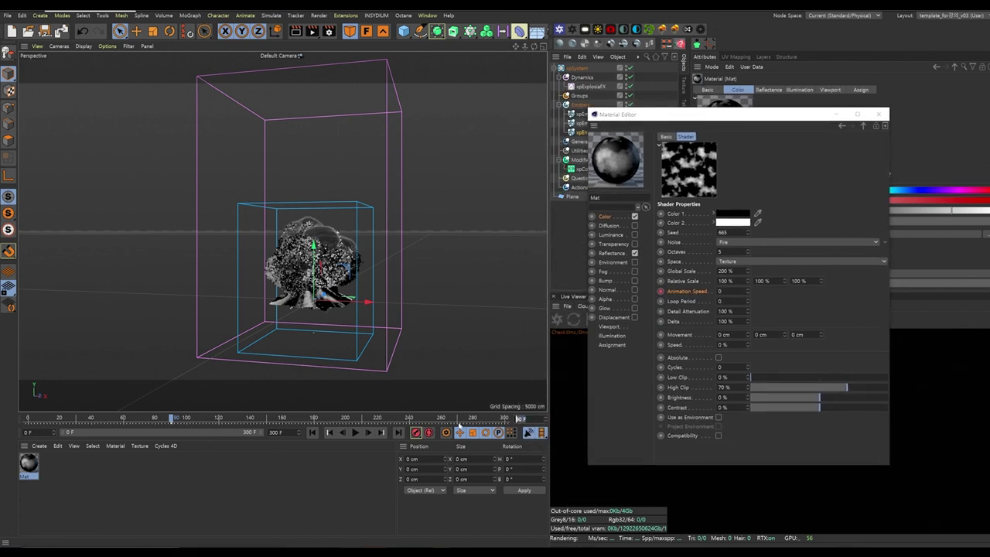
type("220")
key("Return")
left_click(721, 292)
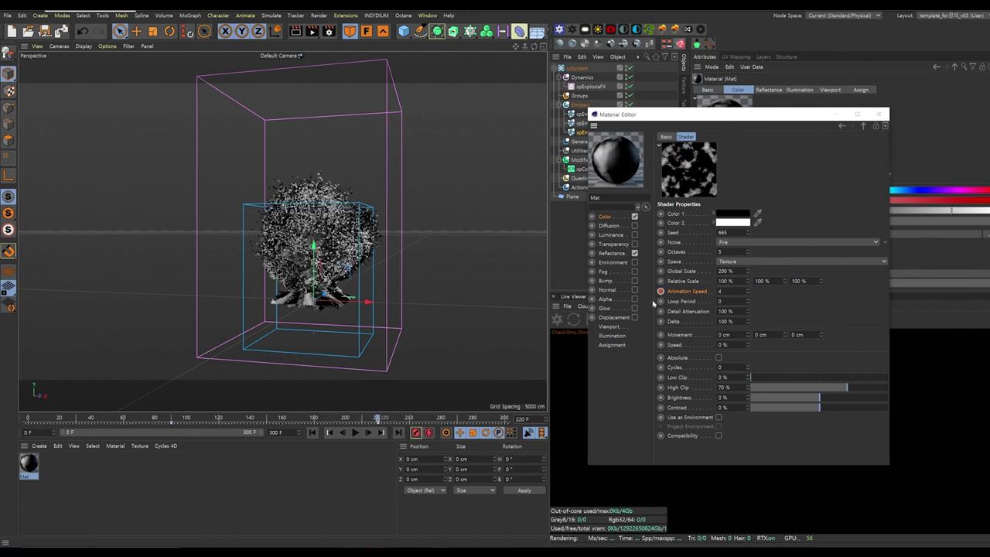
Keyframe the Noise shader's Animation Speed at 2 on frame 230, and move that keyframe back to frame 225
left_click_drag(526, 419, 490, 414)
key("Return")
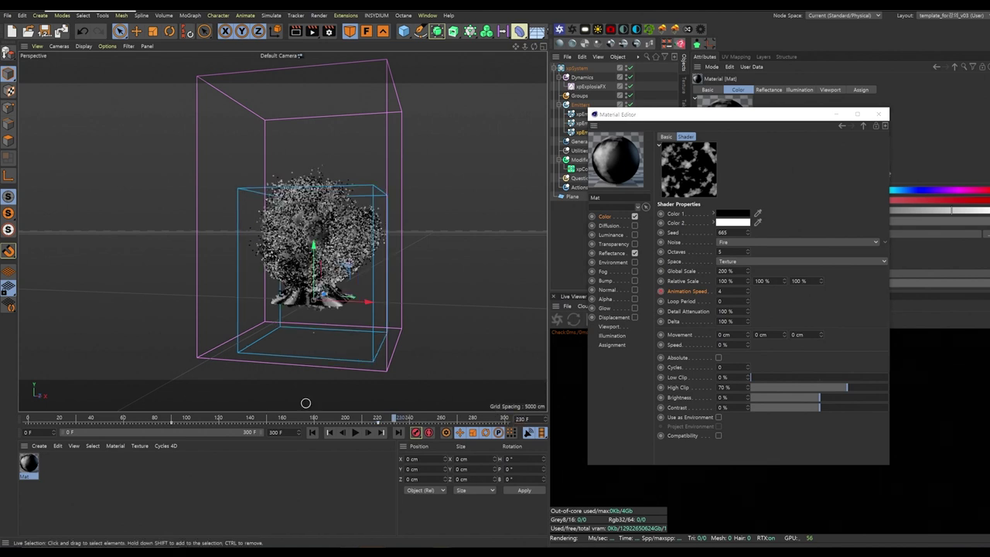
left_click_drag(729, 291, 685, 294)
type("2")
key("Return")
left_click(661, 291)
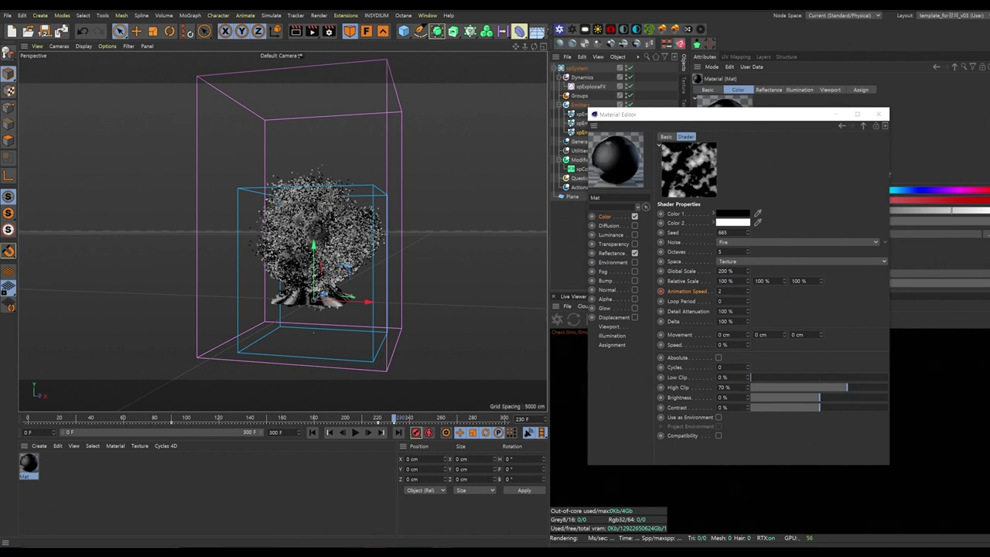
left_click_drag(394, 417, 384, 415)
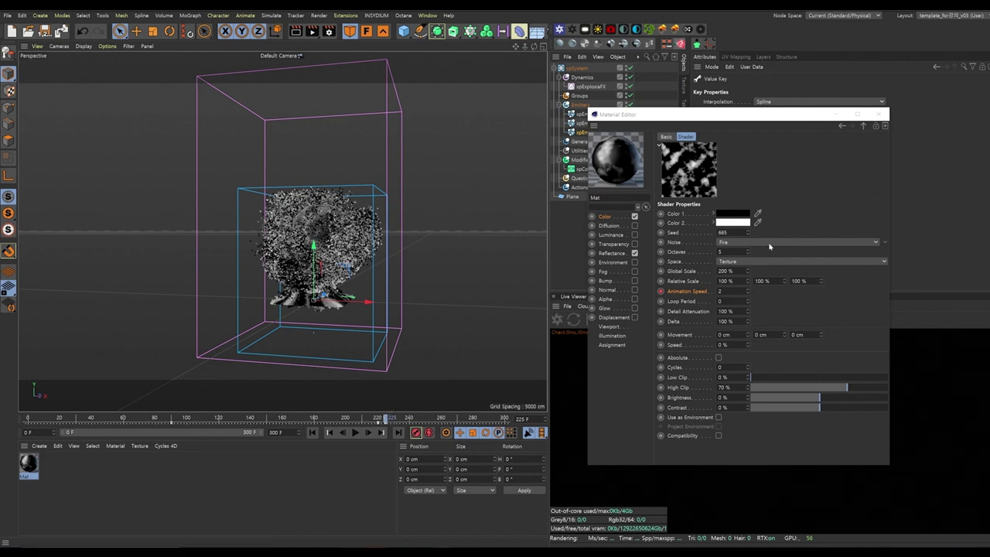
left_click(882, 114)
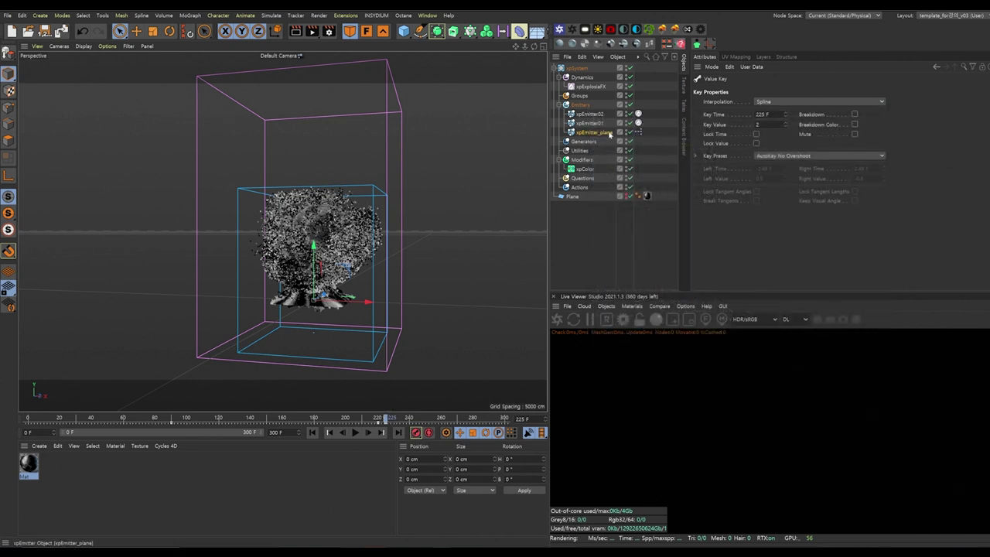
Review xpEmitter_plane's emission birthrate and its particle display options
left_click(609, 133)
left_click(816, 90)
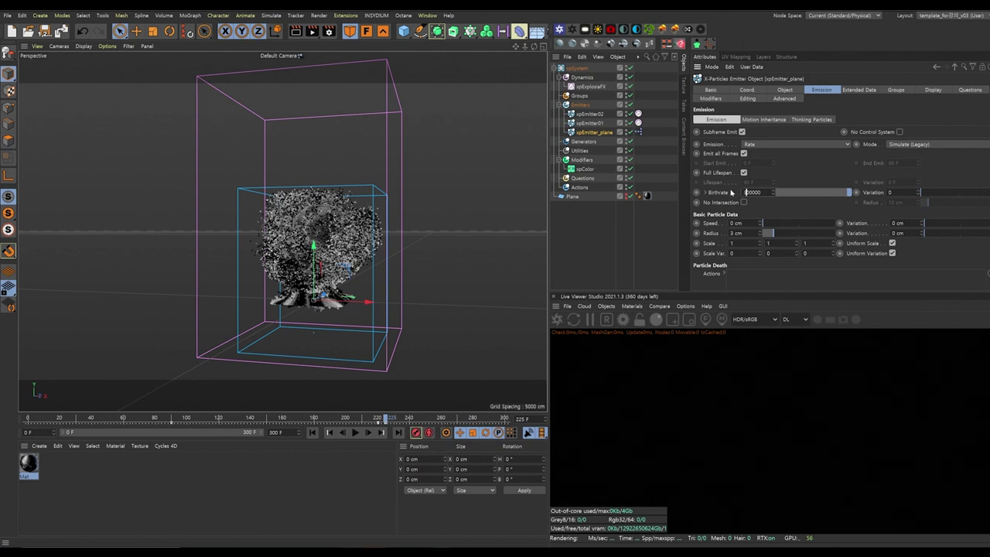
left_click(933, 90)
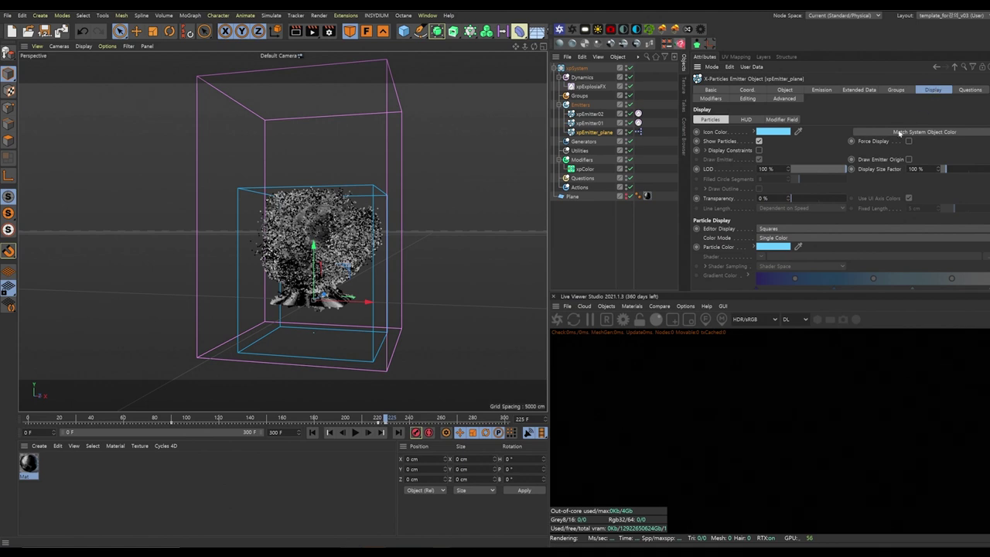
left_click(789, 227)
left_click(779, 240)
Add an xpCache object to the particle system's Utilities folder
left_click(576, 151)
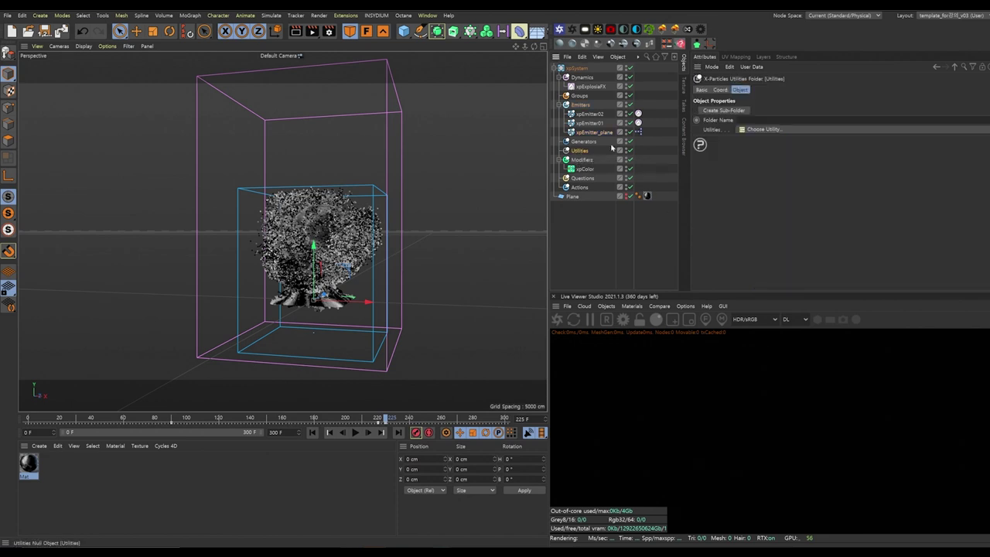
left_click(750, 129)
left_click(756, 149)
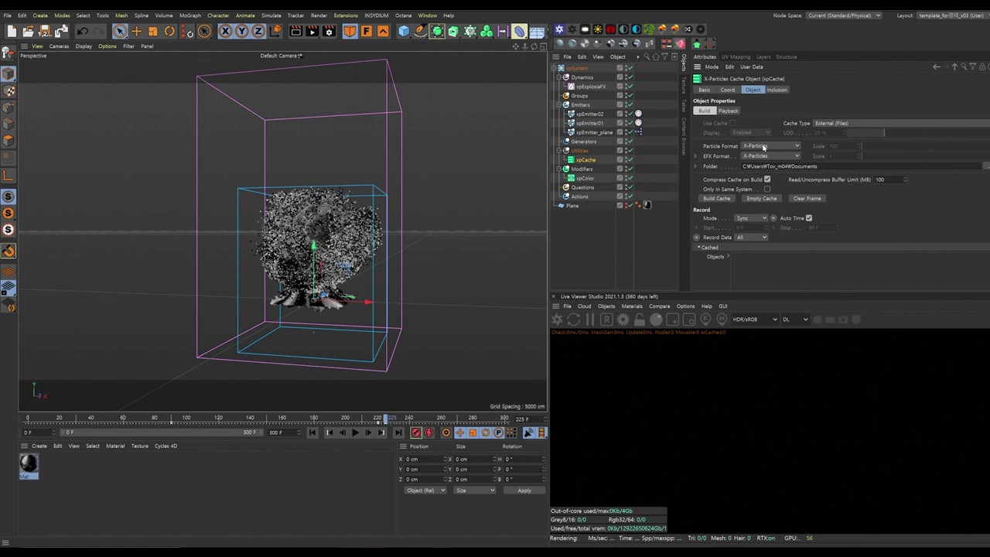
Exclude xpEmitter01 and xpEmitter02 from xpCache and build the cache without compression
left_click(777, 90)
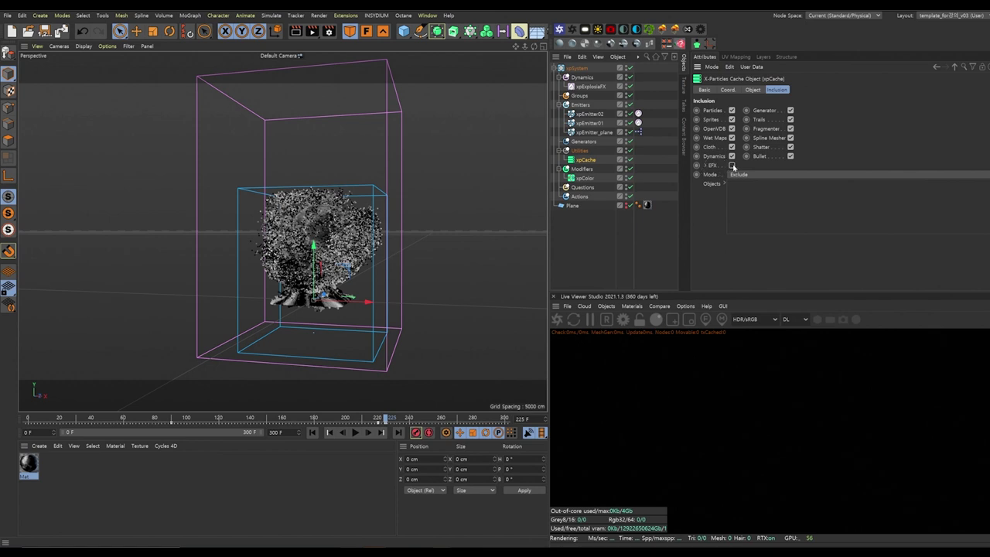
left_click_drag(598, 126, 785, 210)
left_click_drag(589, 113, 760, 210)
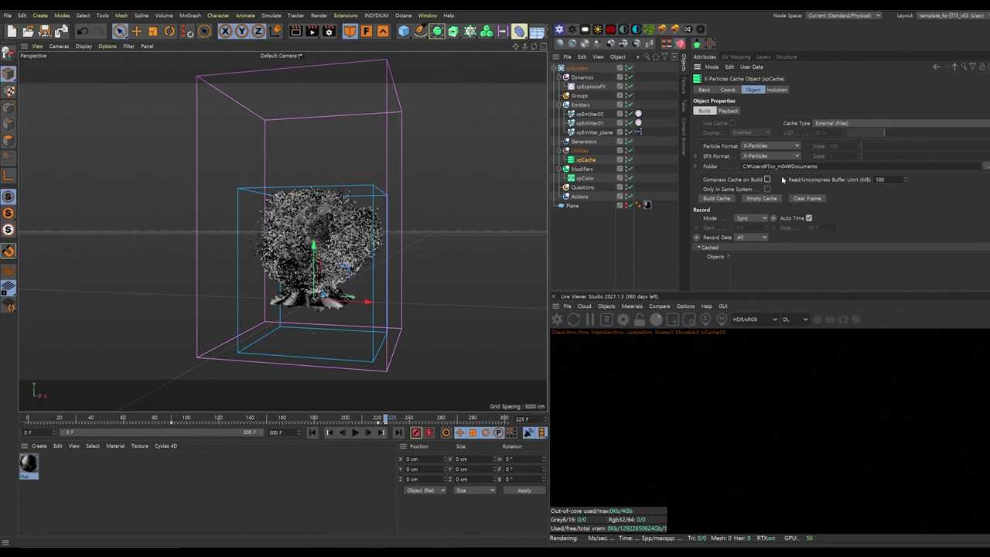
left_click(719, 199)
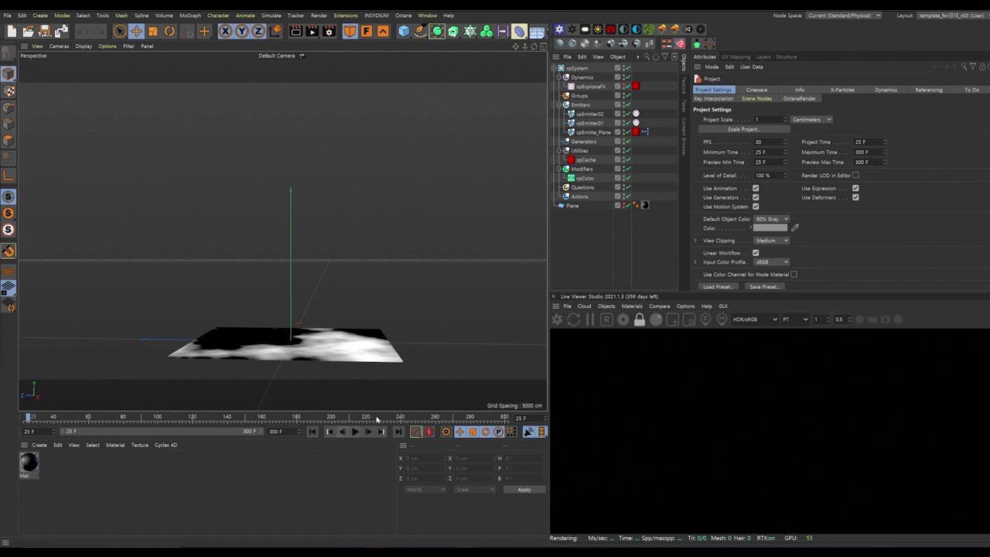
Start the Octane live render and move the cached simulation to frame 161
left_click(248, 419)
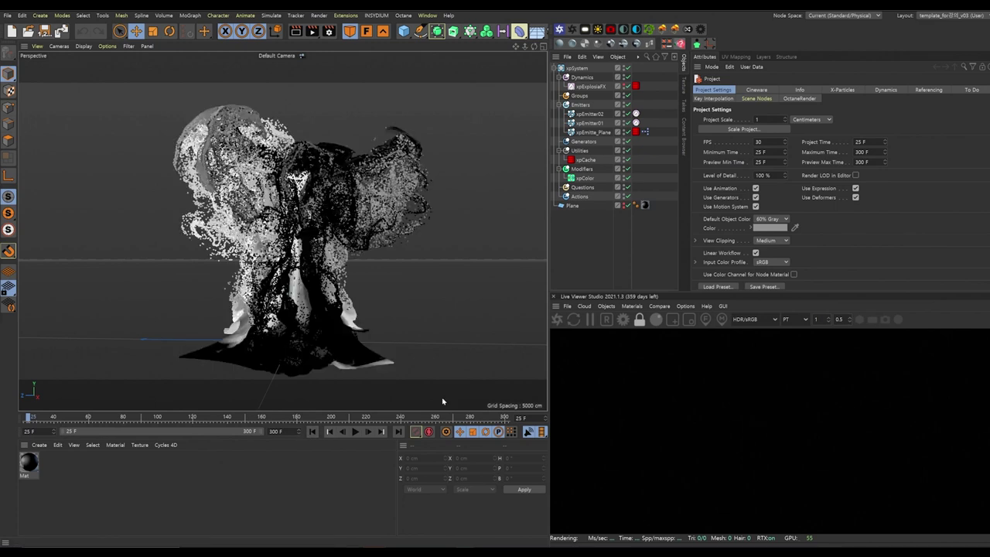
left_click(557, 323)
left_click(557, 324)
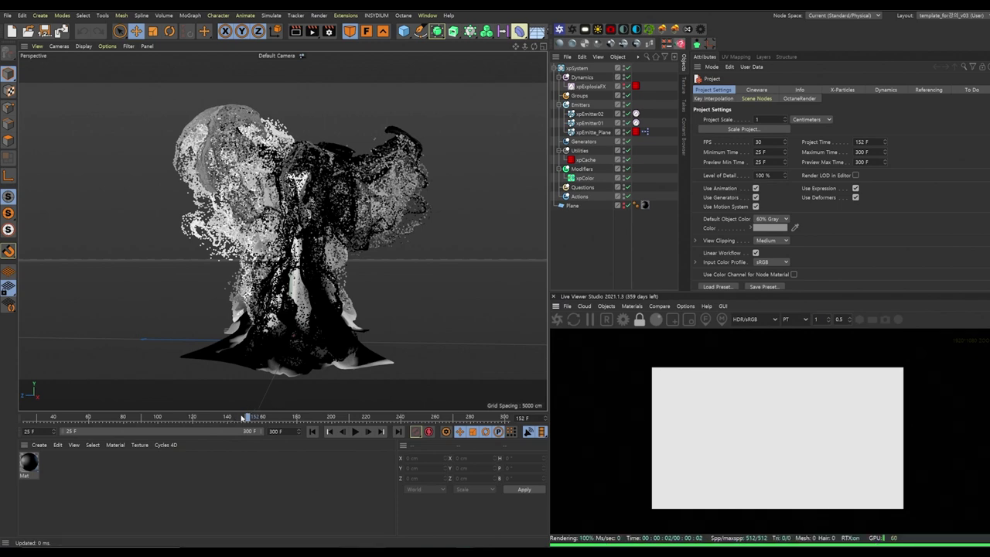
left_click(264, 419)
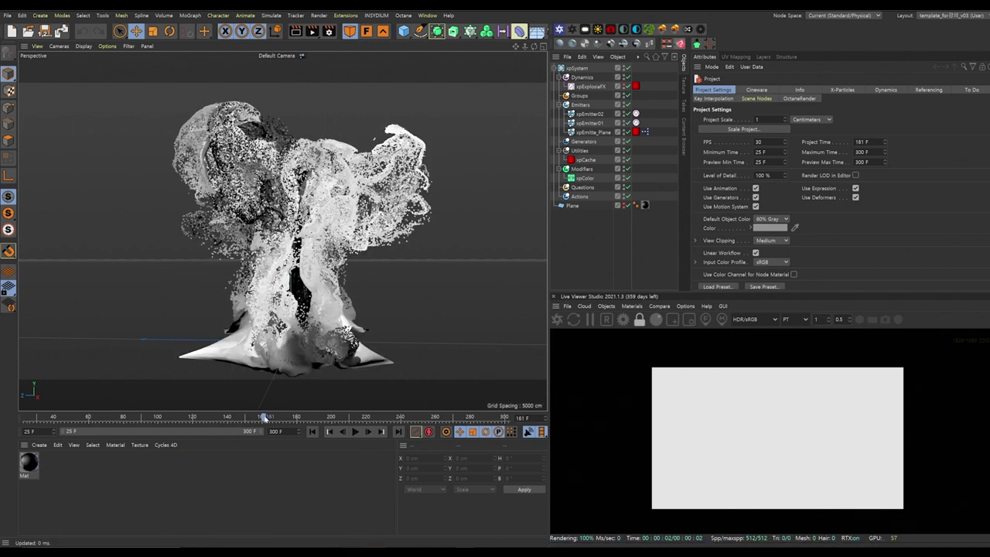
middle_click_drag(345, 320, 346, 365, "alt")
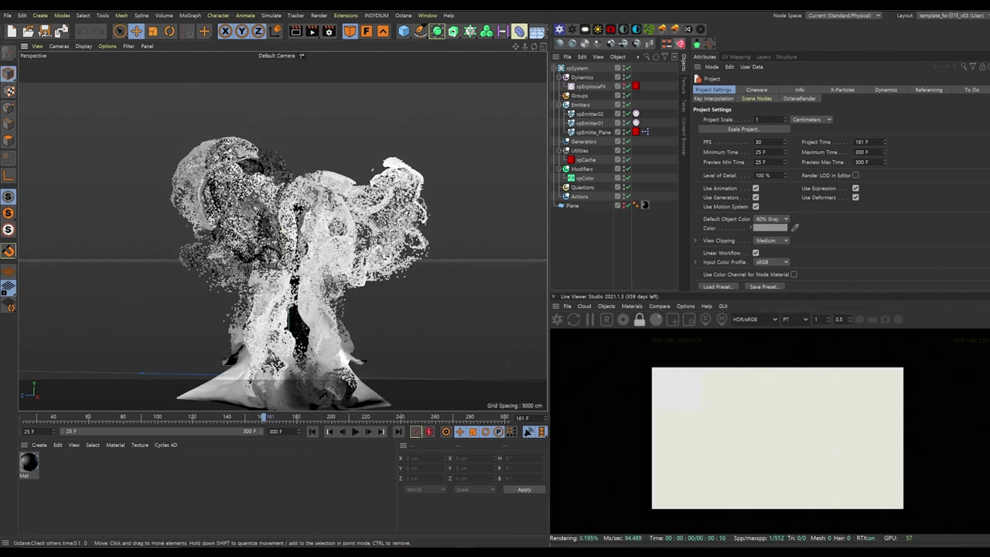
scroll(345, 364, "up", 2)
Add a cube and set its X, Y and Z sizes to 0.06 cm
left_click(407, 30)
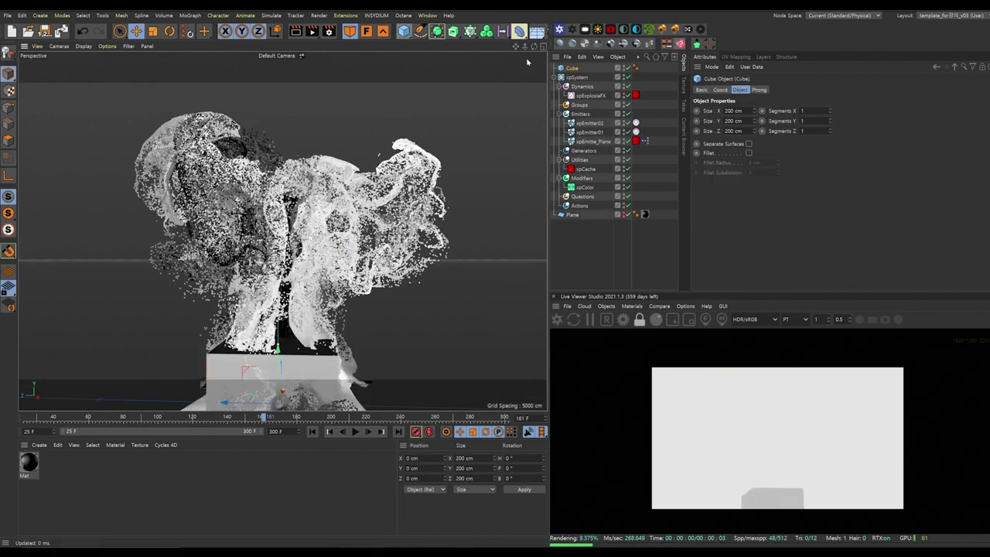
type("0.06")
key("Tab")
type("0.06")
key("Tab")
type("0.06")
key("Return")
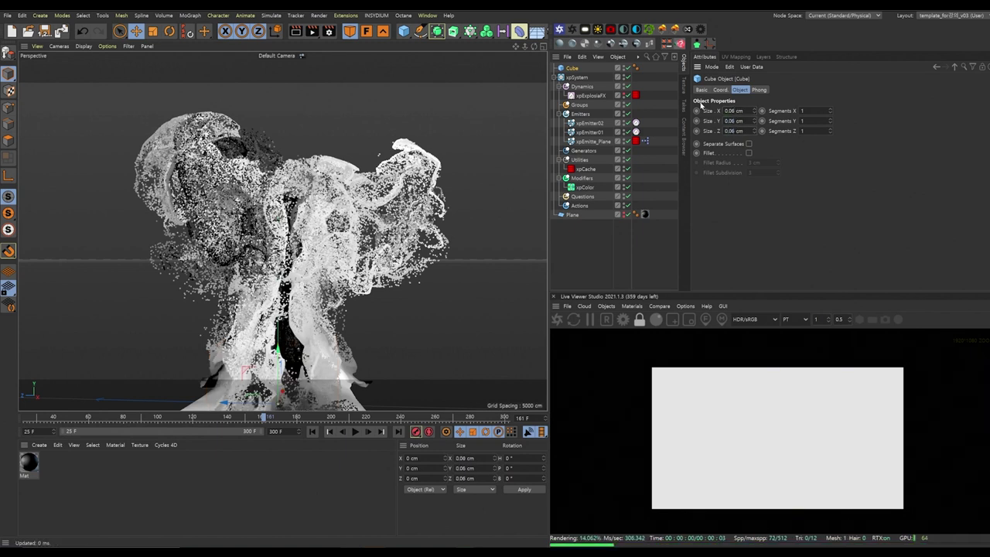
Add an Octane ObjectTag to xpEmitte_Plane and assign the Cube as its particle rendering object
right_click(593, 142)
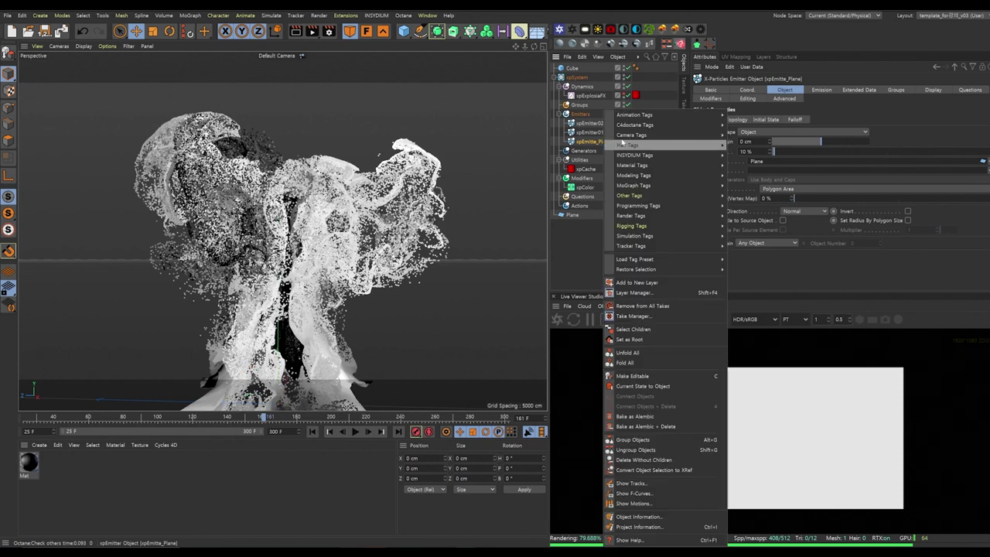
mouse_move(642, 124)
left_click(748, 155)
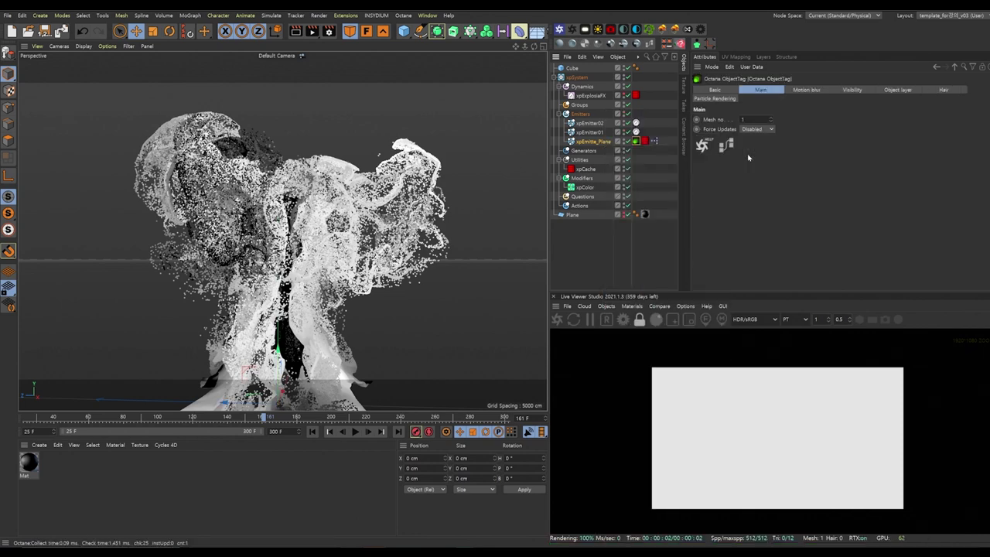
left_click(716, 99)
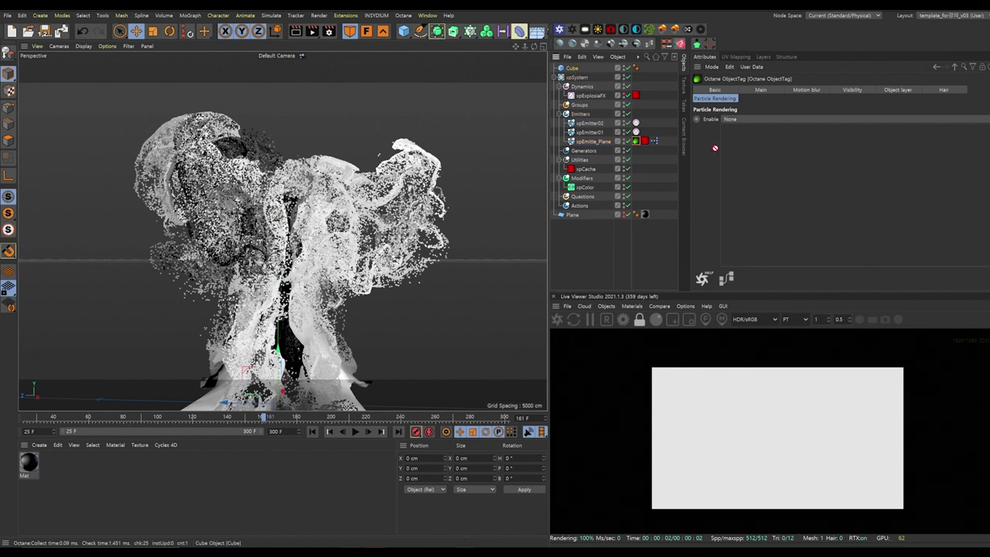
left_click_drag(771, 149, 768, 147)
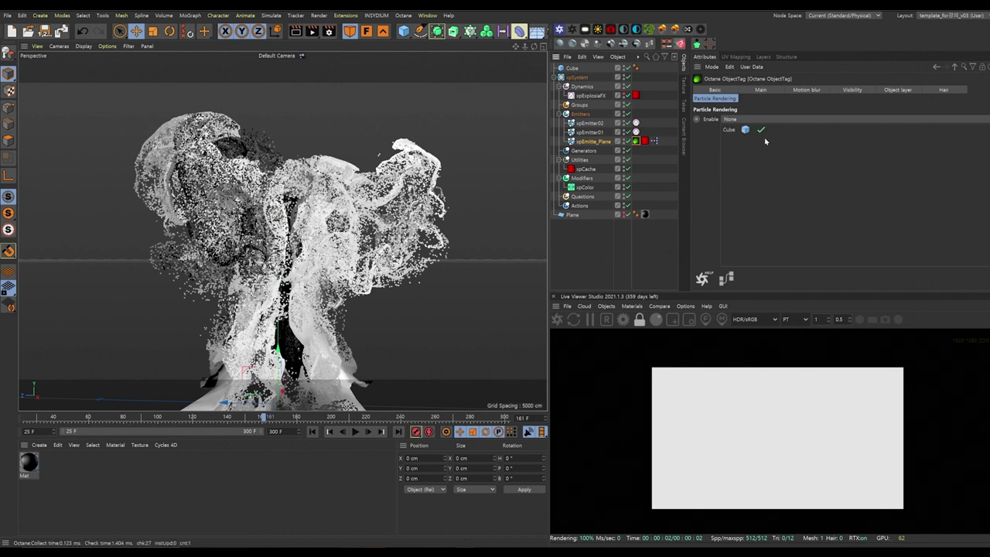
Set the particle rendering mode of xpEmitte_Plane's Octane ObjectTag to Geometry
left_click(763, 120)
left_click(756, 130)
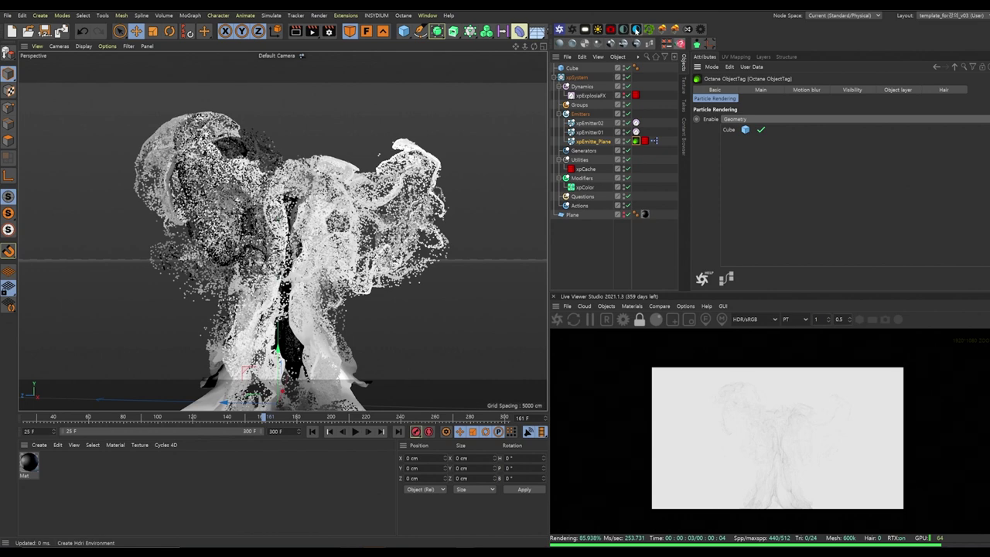
Add an Octane HDRI environment and load the canada_montreal_loft_max_sunny image as its texture
left_click(636, 29)
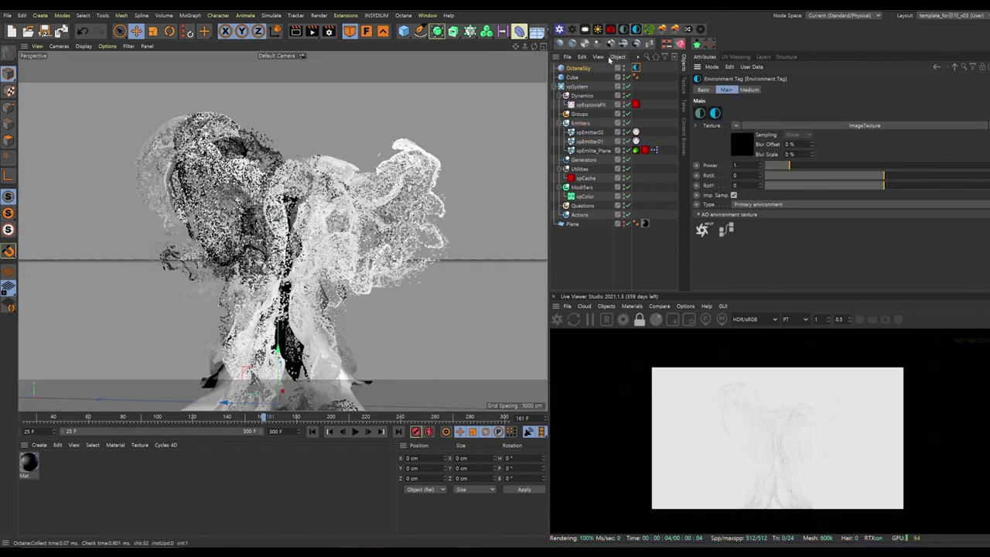
left_click(951, 126)
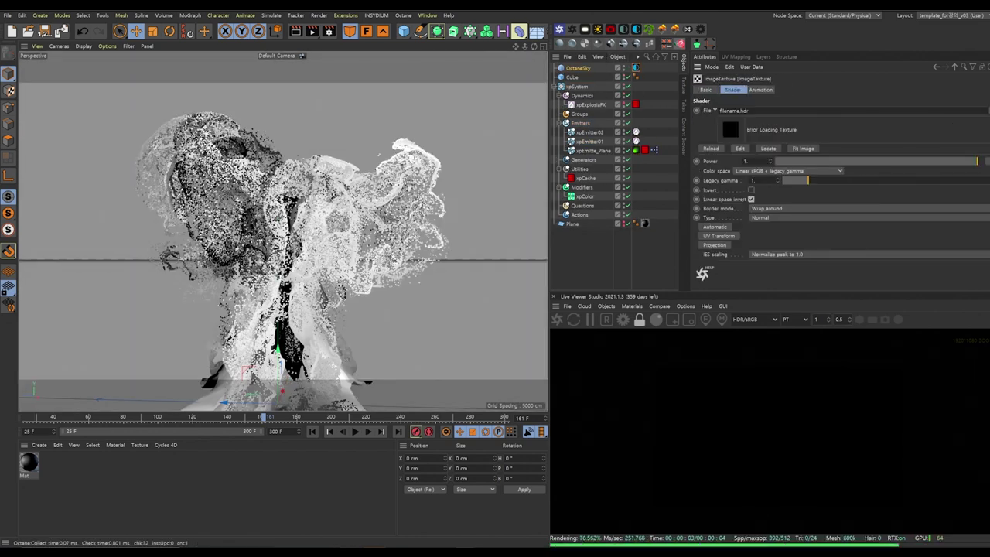
left_click(986, 110)
double_click(149, 101)
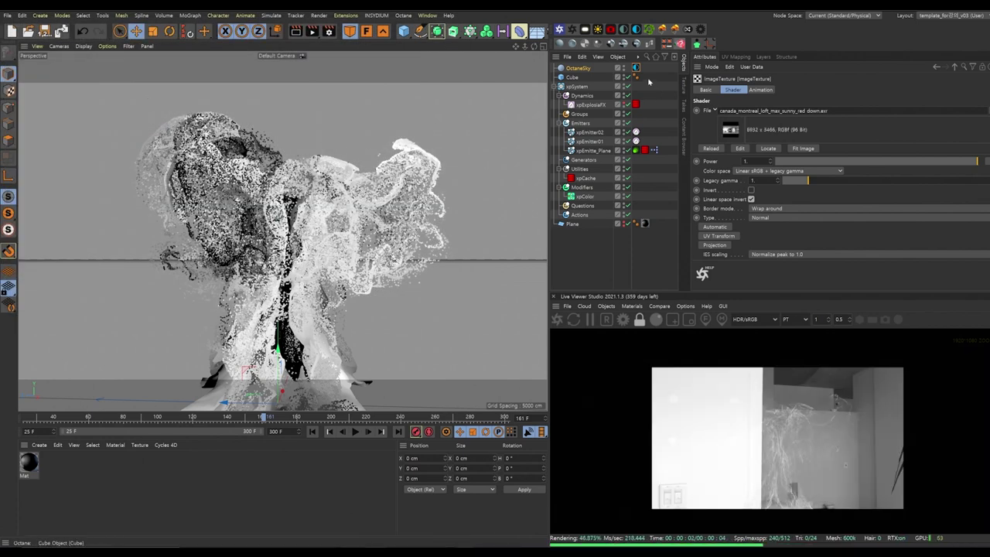
Add an Octane texture environment with a black RGB color and set its type to Visible environment
left_click(623, 29)
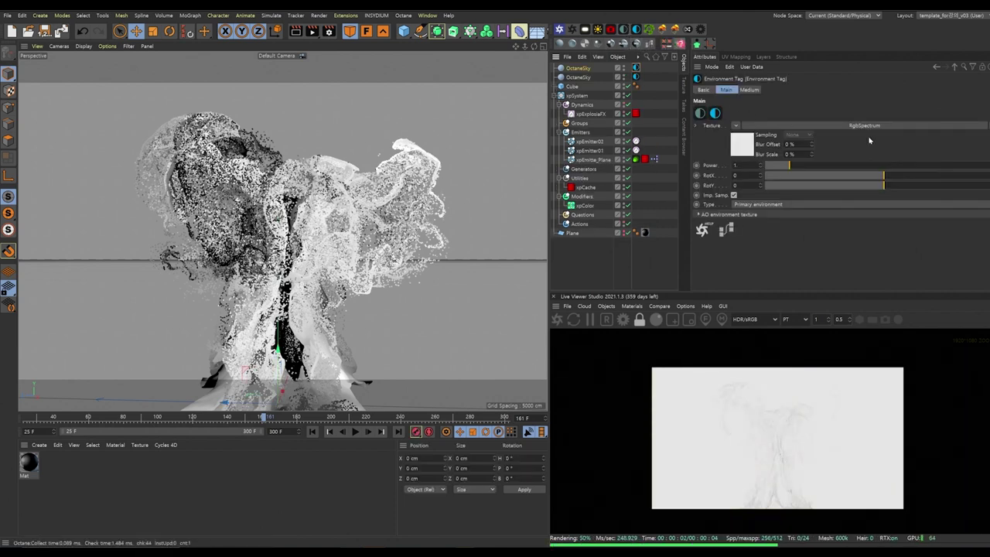
left_click(976, 126)
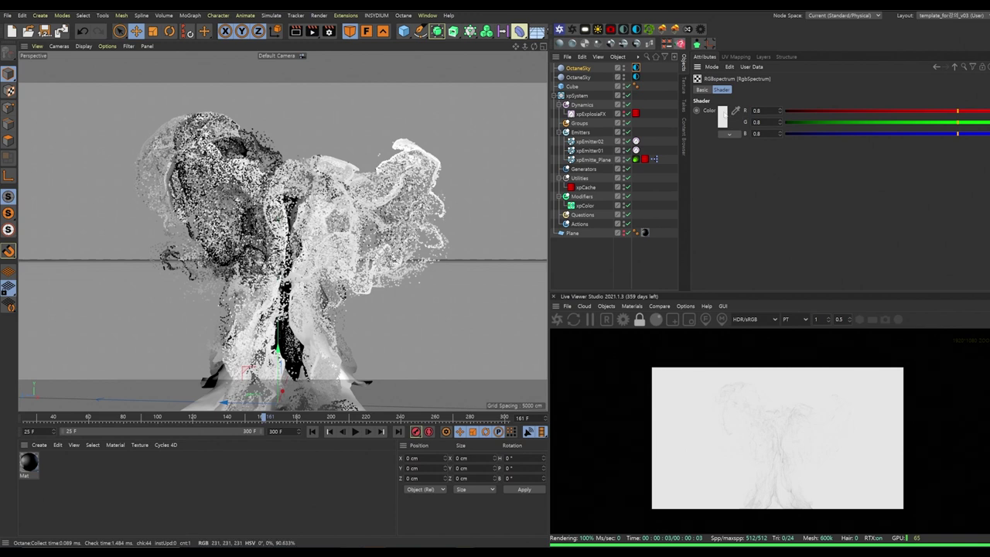
left_click(722, 116)
left_click(671, 130)
left_click(712, 145)
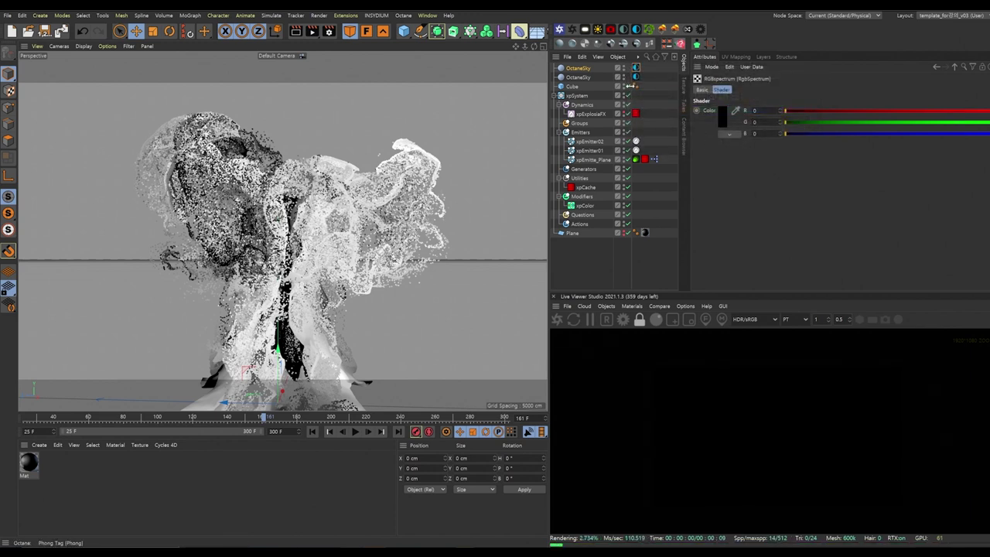
left_click(636, 68)
left_click(782, 204)
left_click(783, 225)
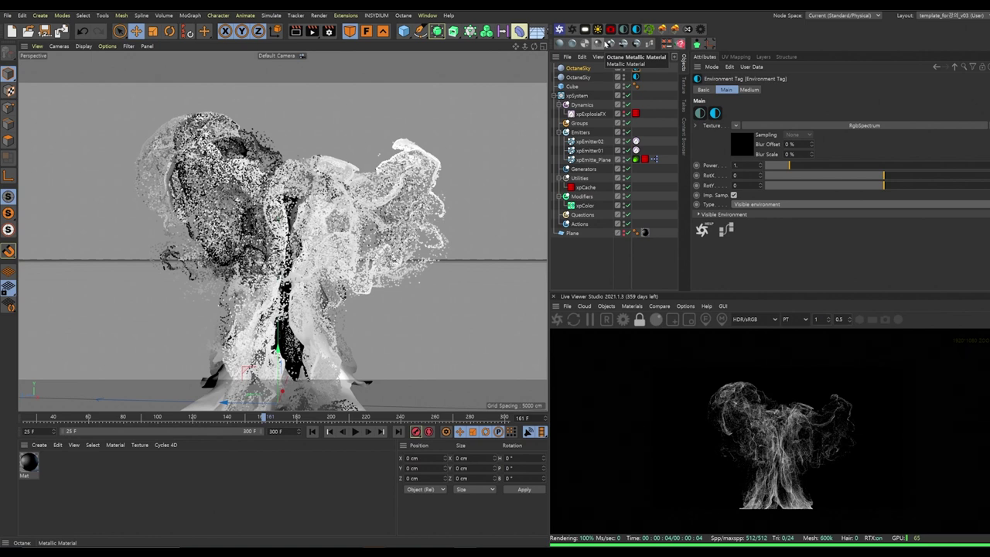
Create an Octane Metallic material and open it in the node editor
left_click(596, 45)
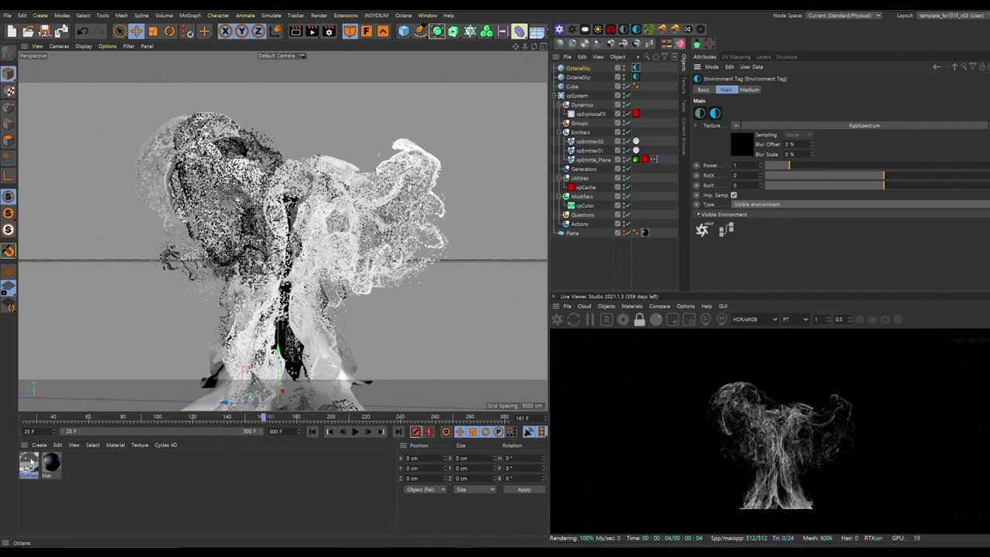
double_click(28, 462)
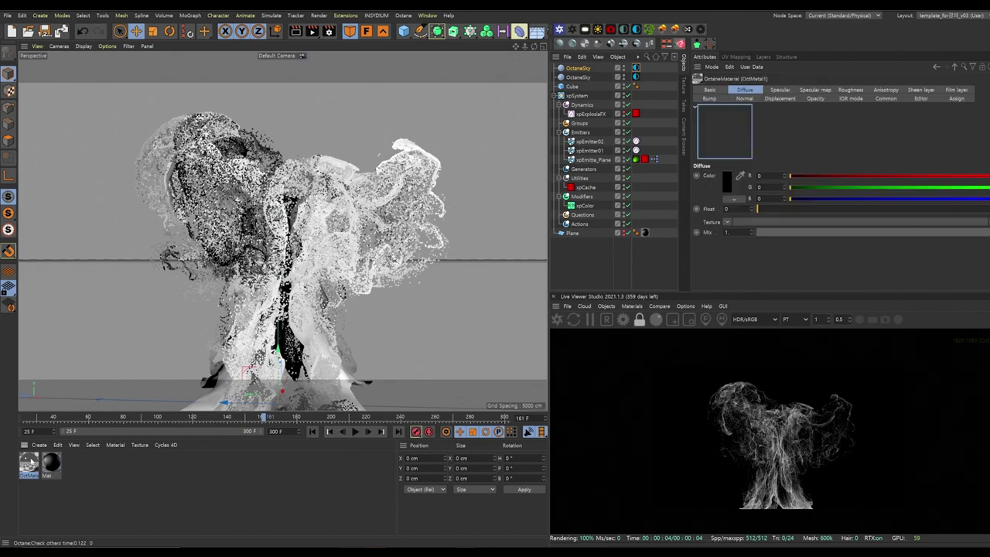
left_click(31, 127)
left_click(980, 6)
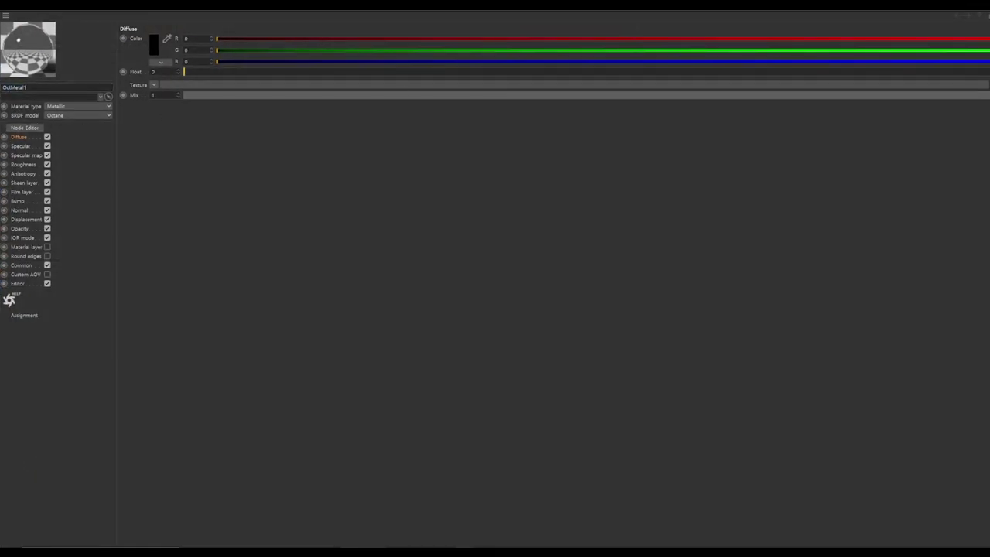
Add an Instance color node and connect it to the metallic material's Specular input
left_click_drag(352, 329, 460, 281)
left_click_drag(286, 334, 287, 334)
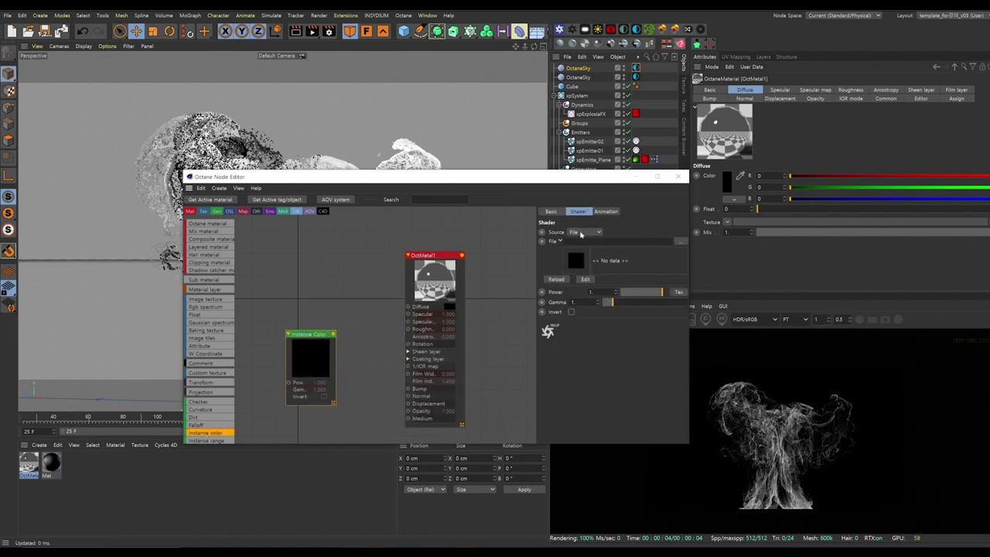
left_click_drag(335, 335, 408, 314)
Set the Instance Color source to Particle and assign xpEmitte_Plane as its color source
left_click(582, 232)
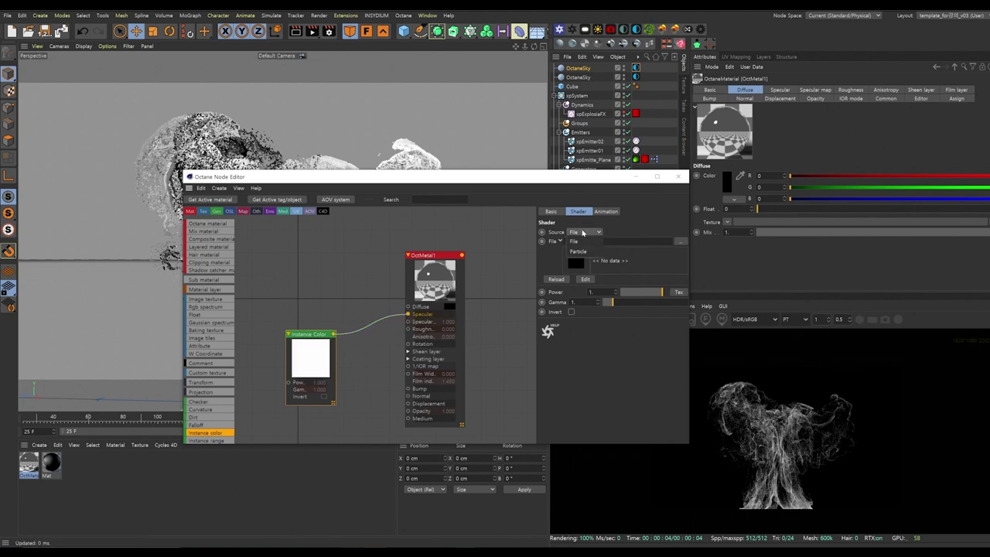
left_click(584, 252)
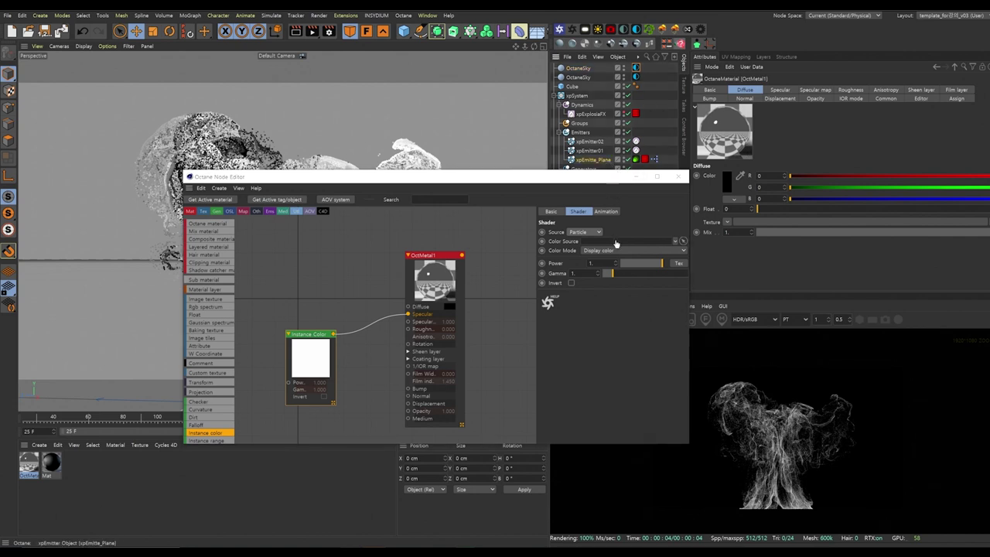
left_click_drag(616, 243, 616, 243)
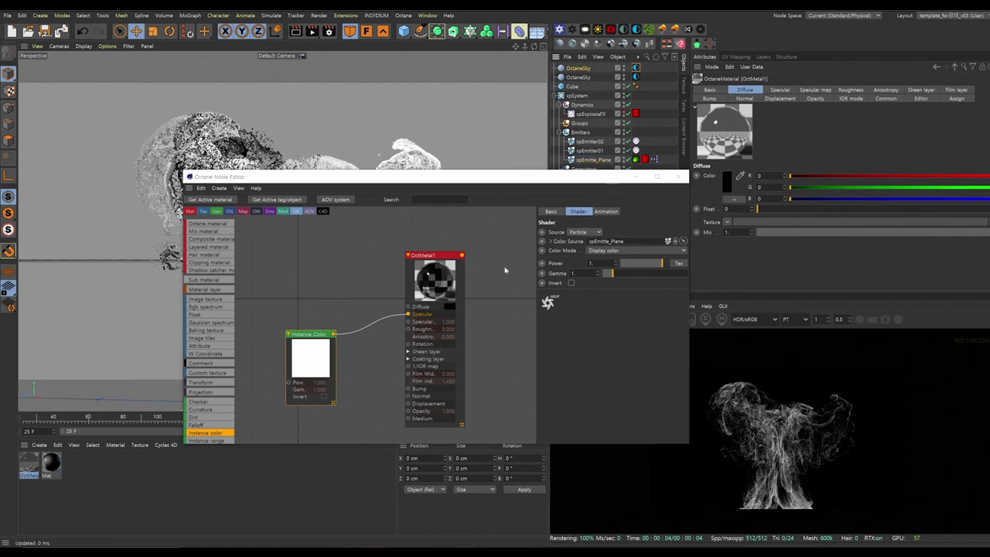
Insert an Octane gradient node between Instance Color and the material's Specular input, spacing out the nodes
left_click_drag(426, 286, 488, 282)
left_click_drag(310, 357, 286, 331)
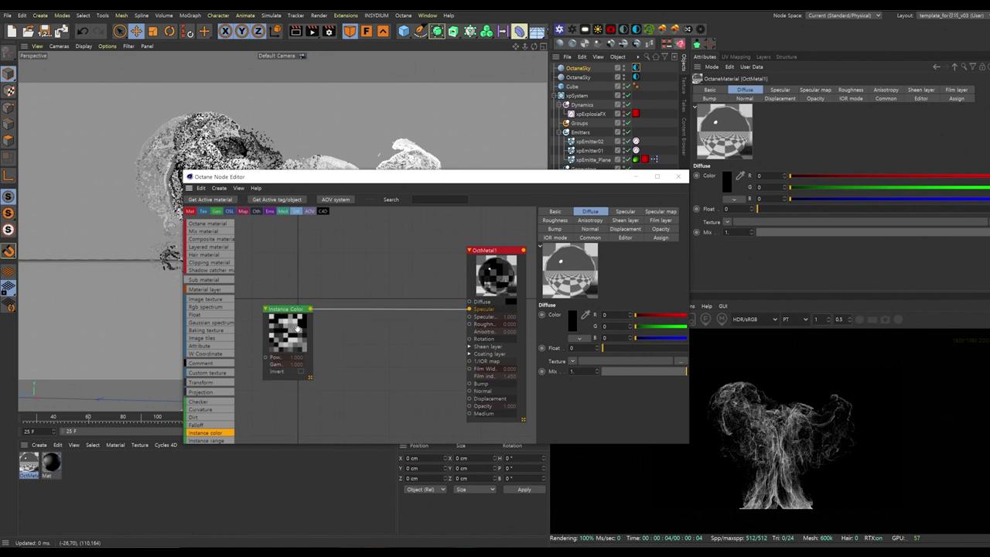
scroll(209, 410, "down", 5)
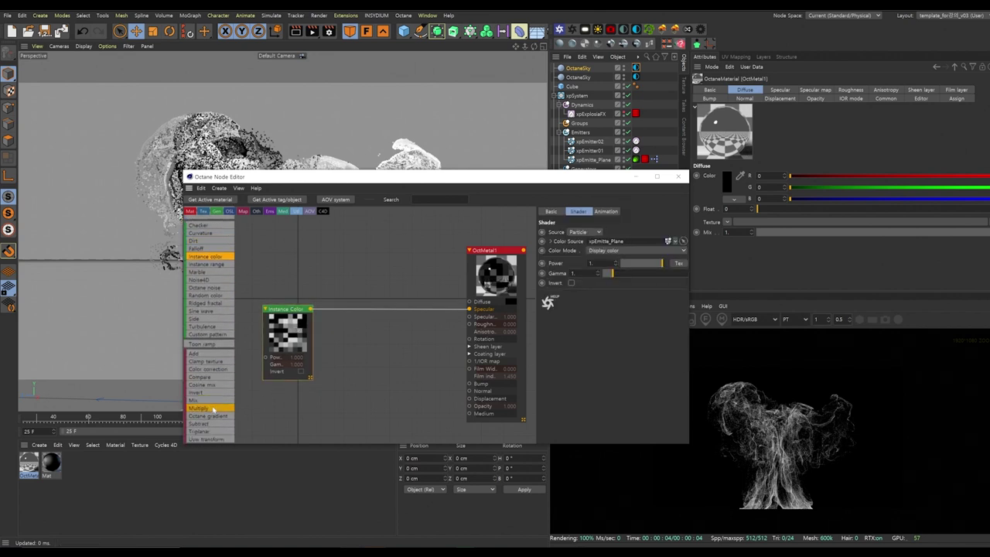
left_click_drag(212, 418, 334, 357)
left_click_drag(384, 312, 378, 314)
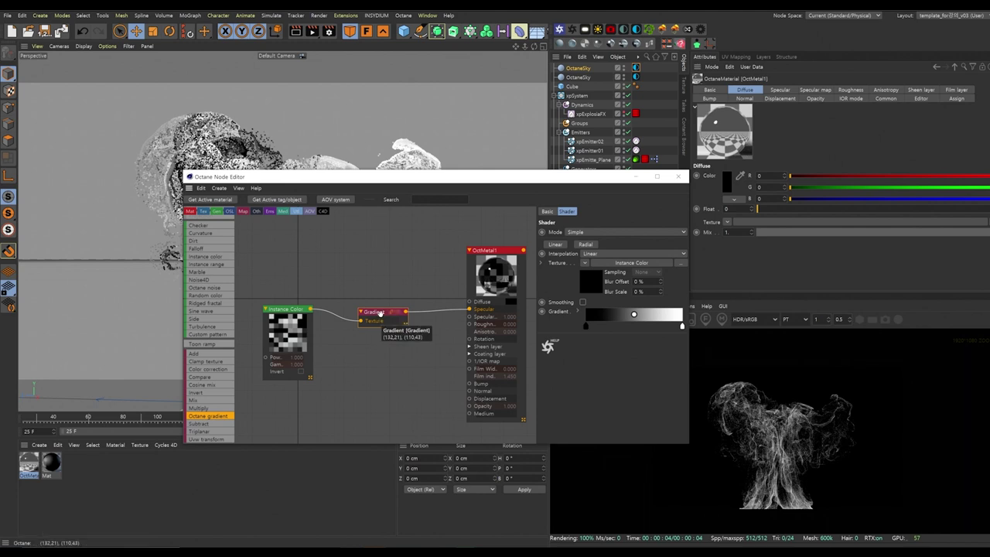
left_click_drag(287, 308, 271, 287)
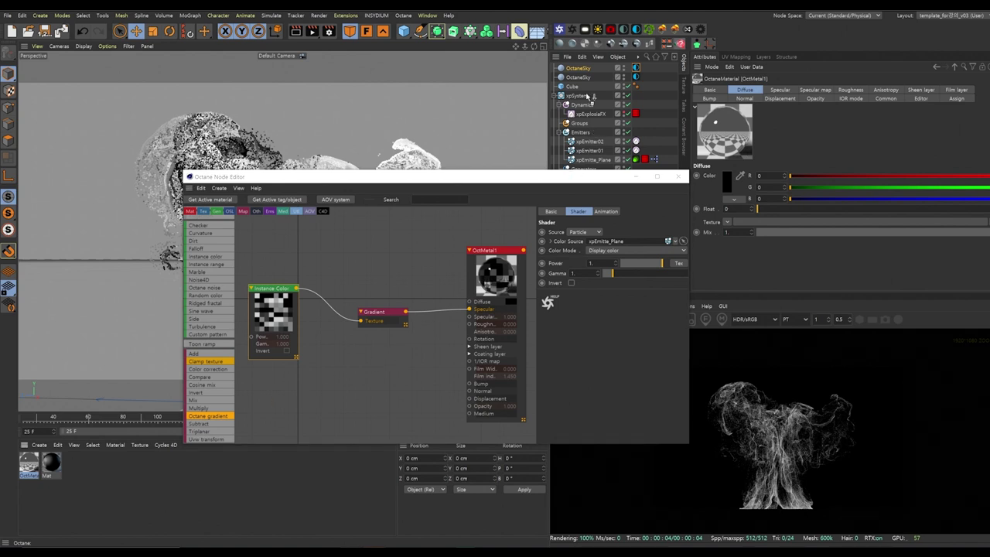
Assign the OctMetal1 material to the Cube and move the node editor clear of the live render
left_click_drag(573, 86, 575, 86)
left_click_drag(554, 178, 418, 123)
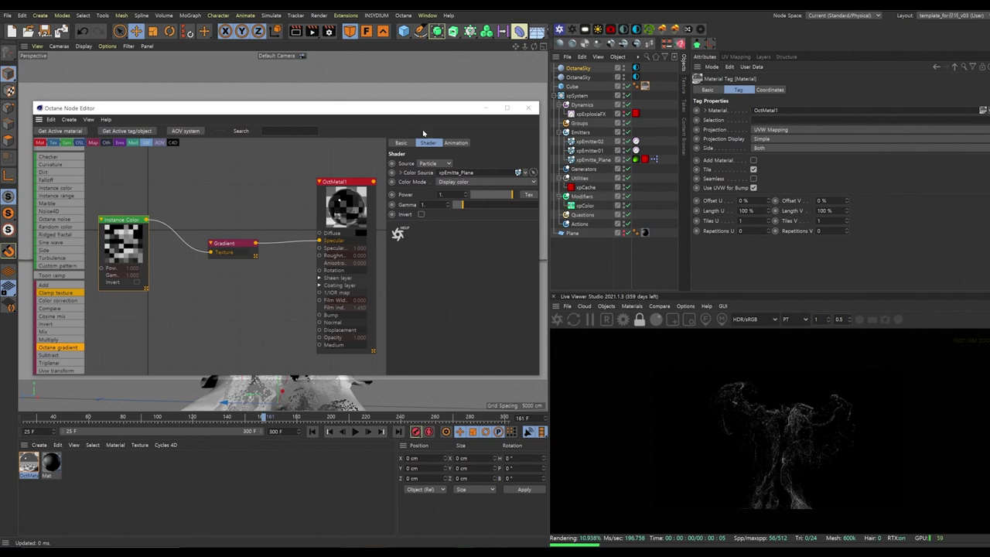
Expand the Gradient node's color ramp settings and load the Flame 6 preset
left_click(232, 246)
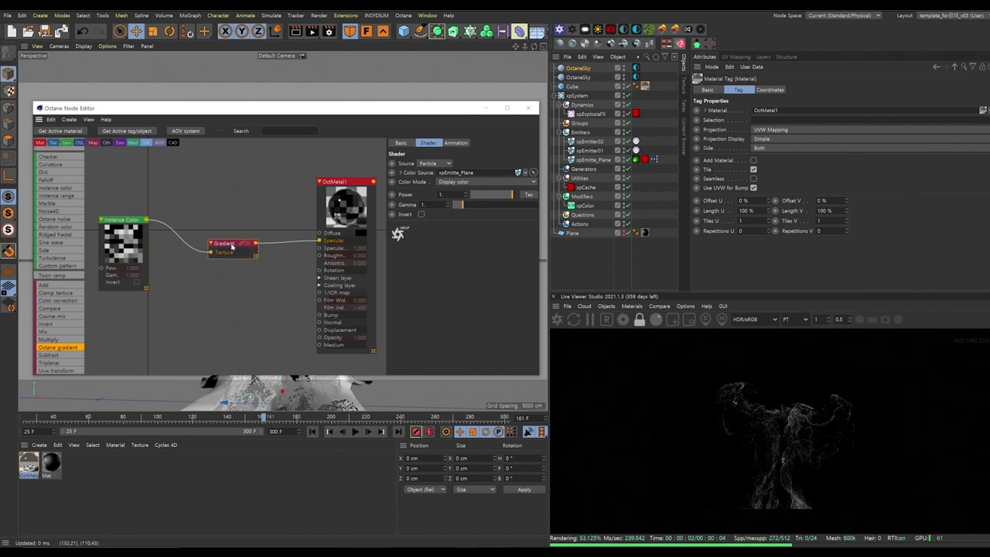
left_click(430, 244)
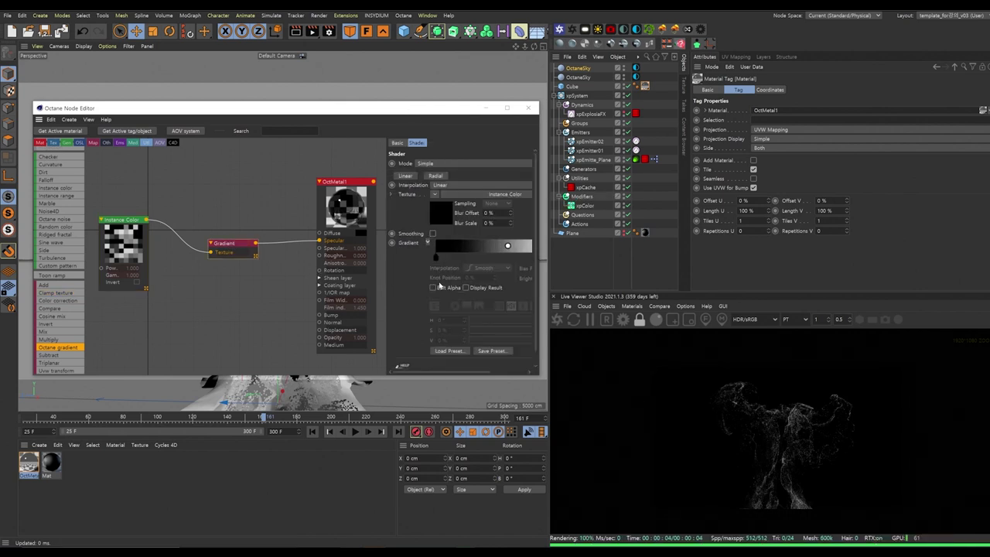
scroll(436, 333, "down", 1)
left_click(449, 338)
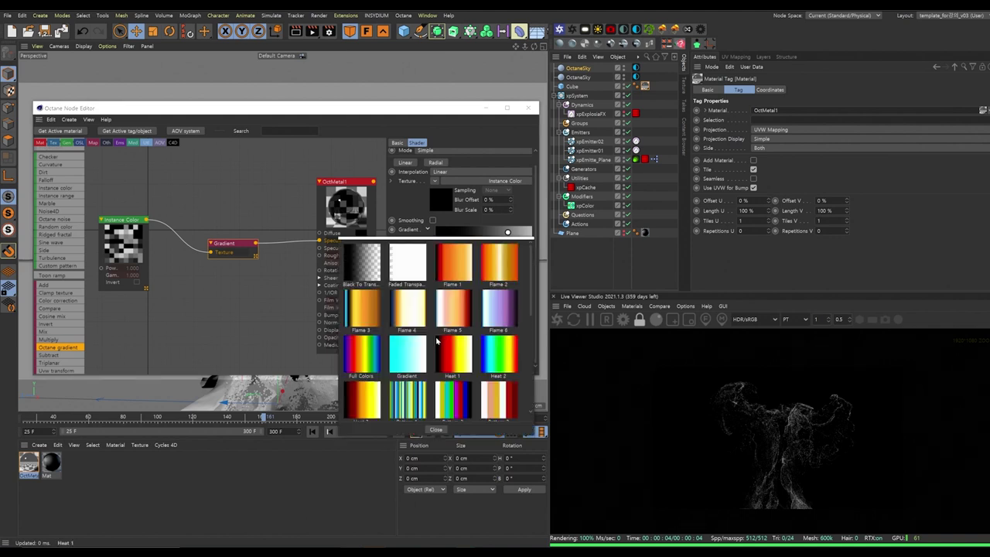
left_click(506, 312)
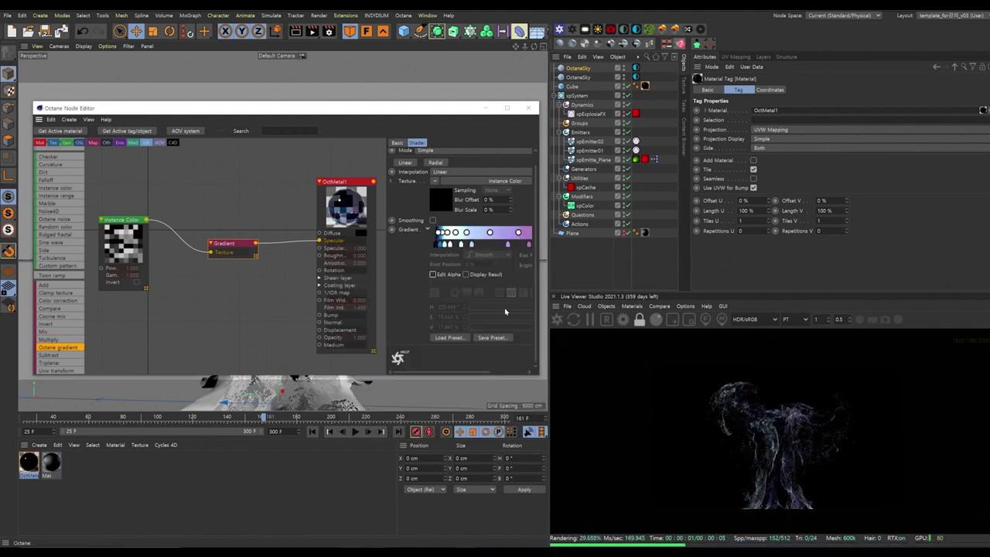
Enlarge the live render and move the simulation to frame 154
scroll(809, 437, "up", 2)
left_click_drag(262, 416, 252, 417)
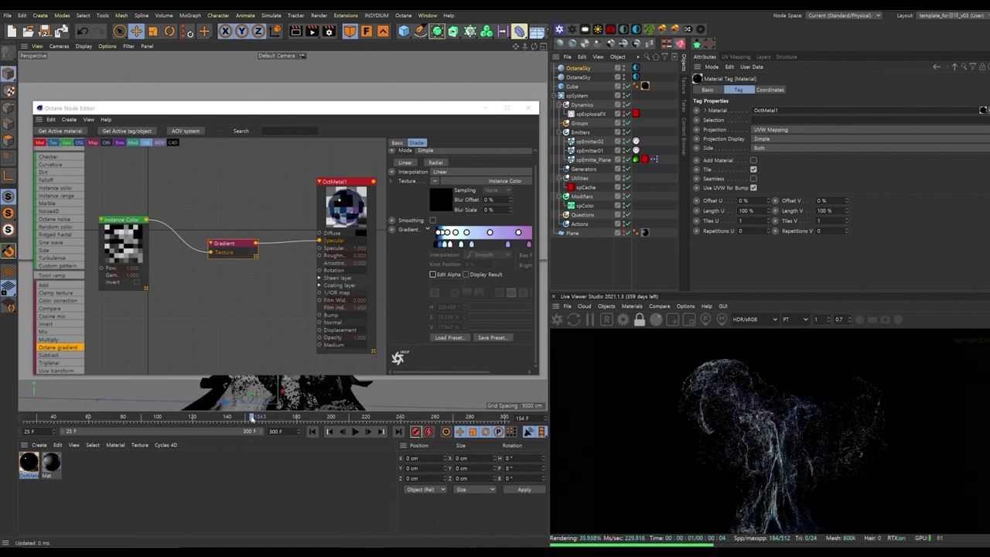
Set the power of the black visible-environment OctaneSky to 2
left_click(636, 68)
left_click_drag(797, 166, 813, 166)
double_click(740, 166)
type("2.")
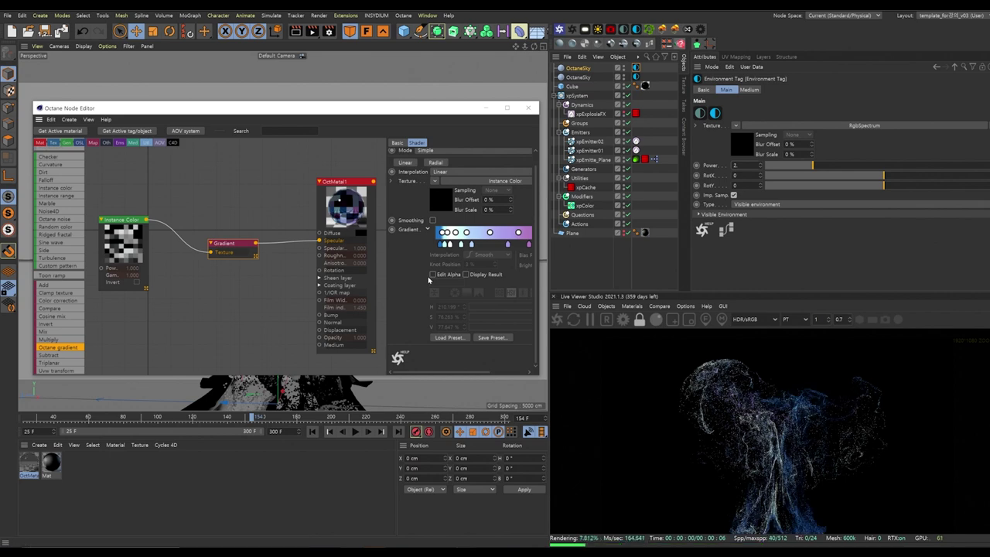
Try the black-red-yellow gradient preset, then load the multicolor preset running from blue through purple and red to yellow
left_click(447, 337)
left_click(446, 338)
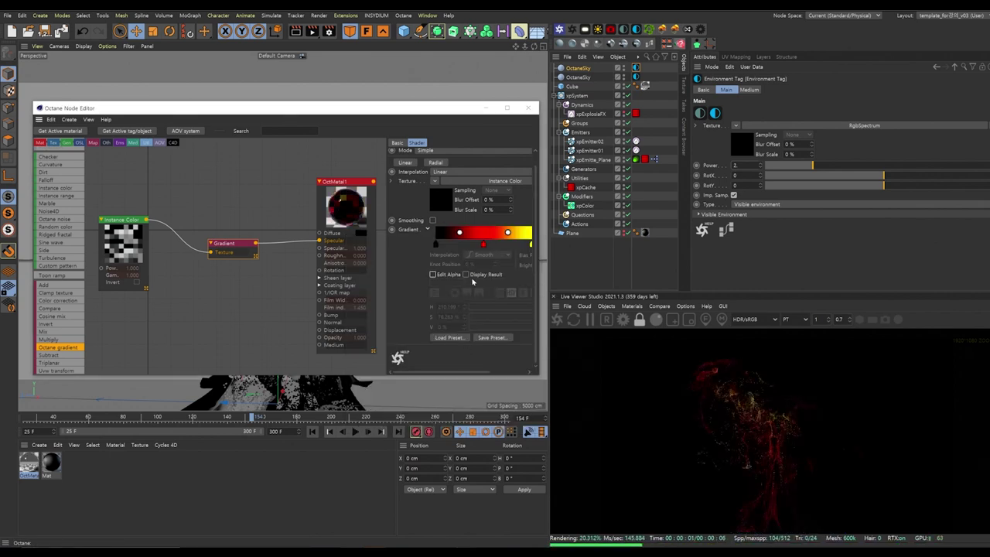
left_click(446, 337)
left_click(422, 355)
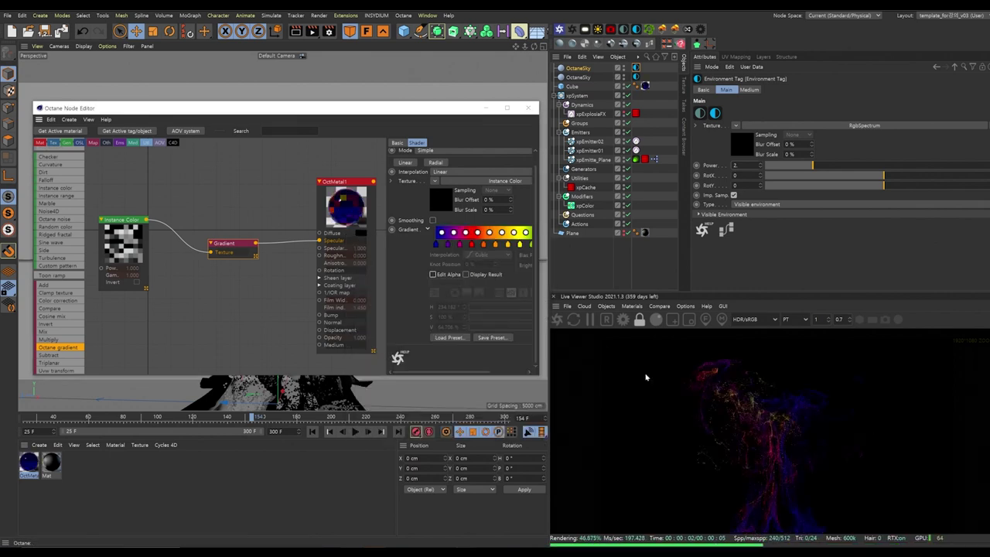